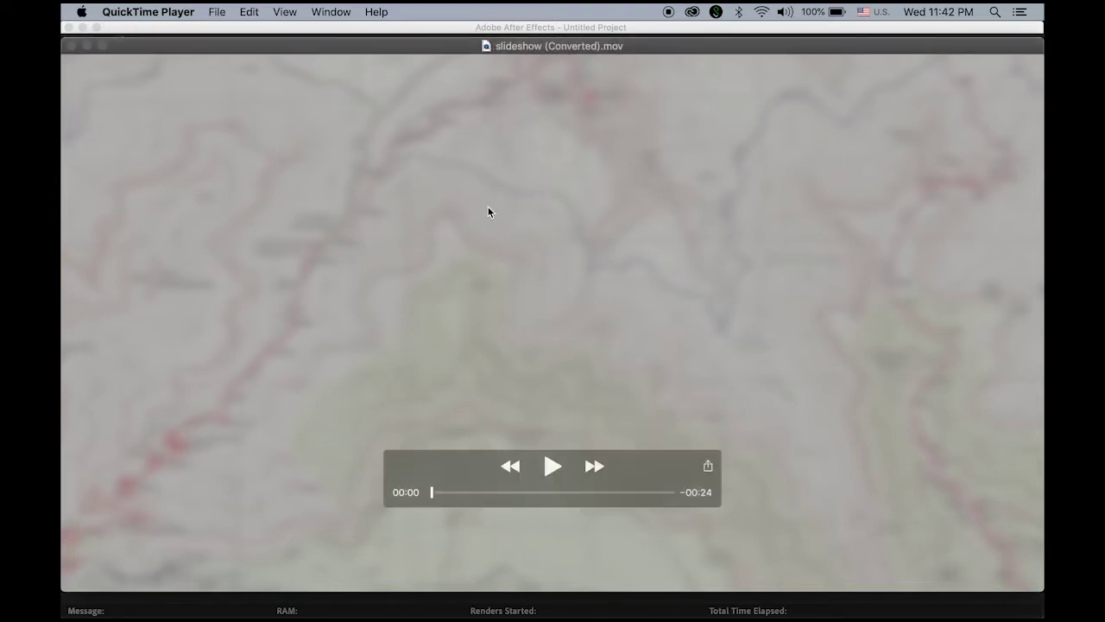
Step: Play slideshow (Converted).mov in QuickTime Player through to the end
{"action": "left_click", "coordinate": [551, 467]}
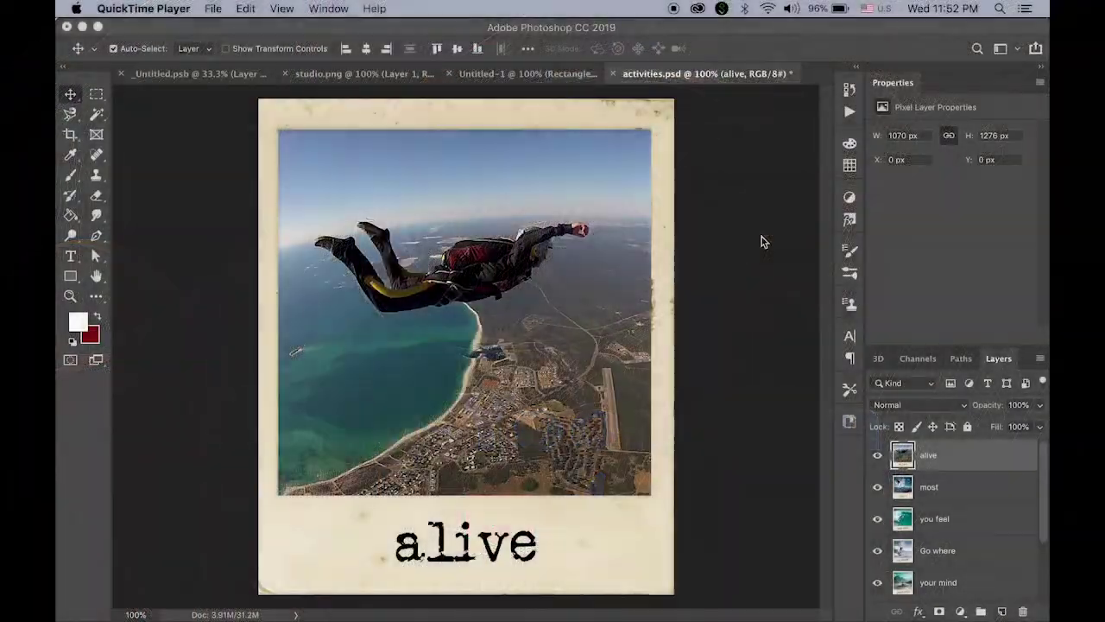
Step: Bring activities.psd forward in Photoshop, hide all layers, and show only the Seek layer
{"action": "left_click", "coordinate": [761, 242]}
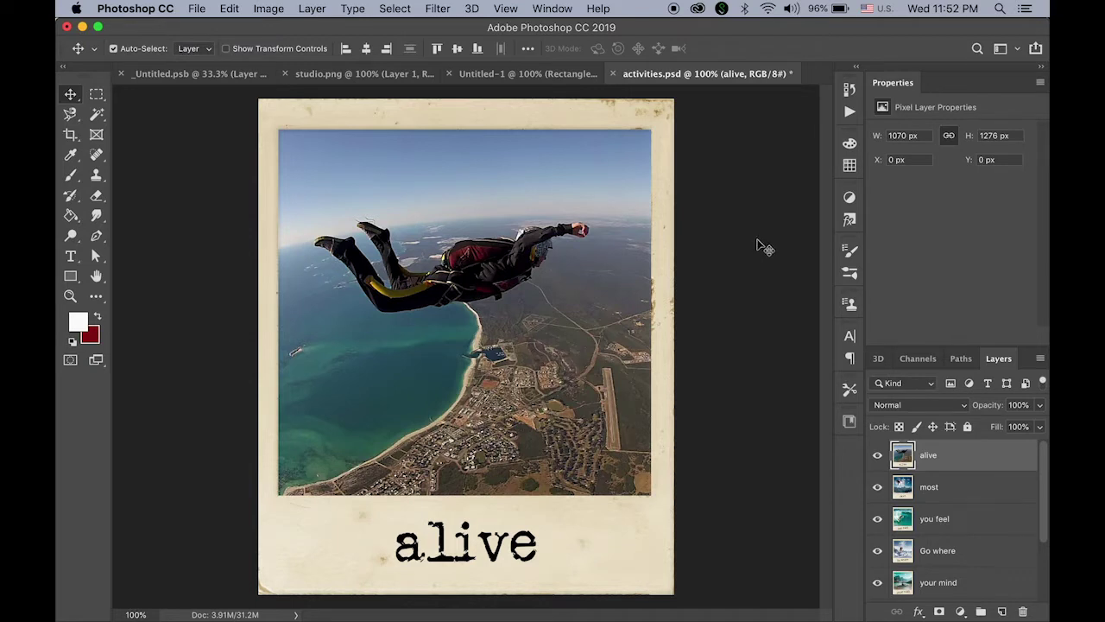
{"action": "left_click_drag", "start_coordinate": [878, 455], "coordinate": [876, 595]}
{"action": "left_click", "coordinate": [877, 586]}
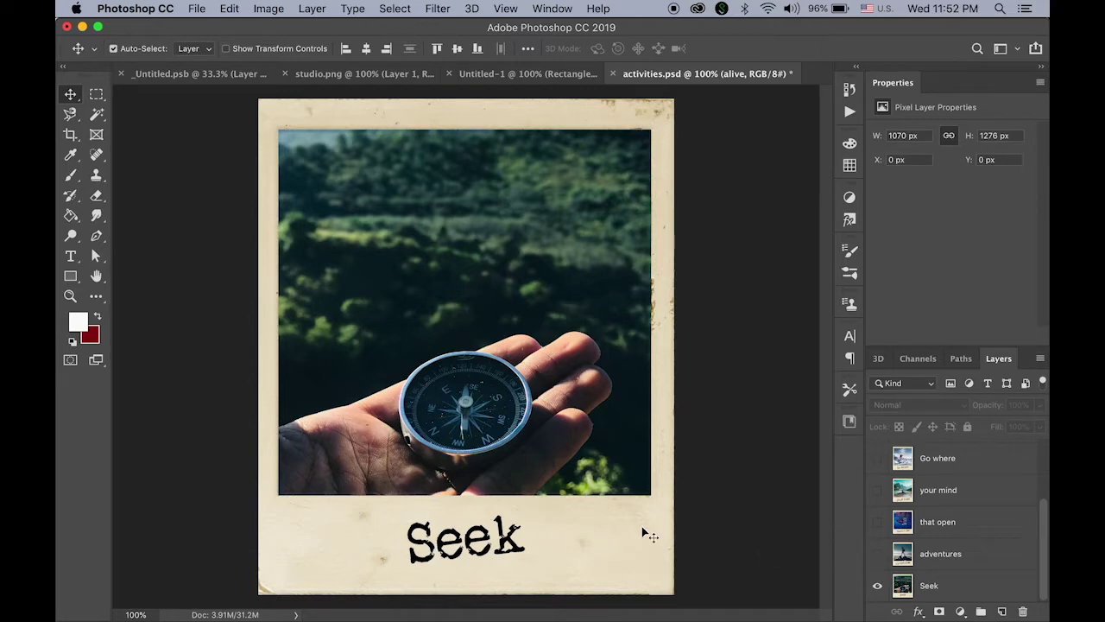
Step: Turn the adventures, that open, your mind, Go where, you feel, most and alive layers back on
{"action": "left_click", "coordinate": [877, 554]}
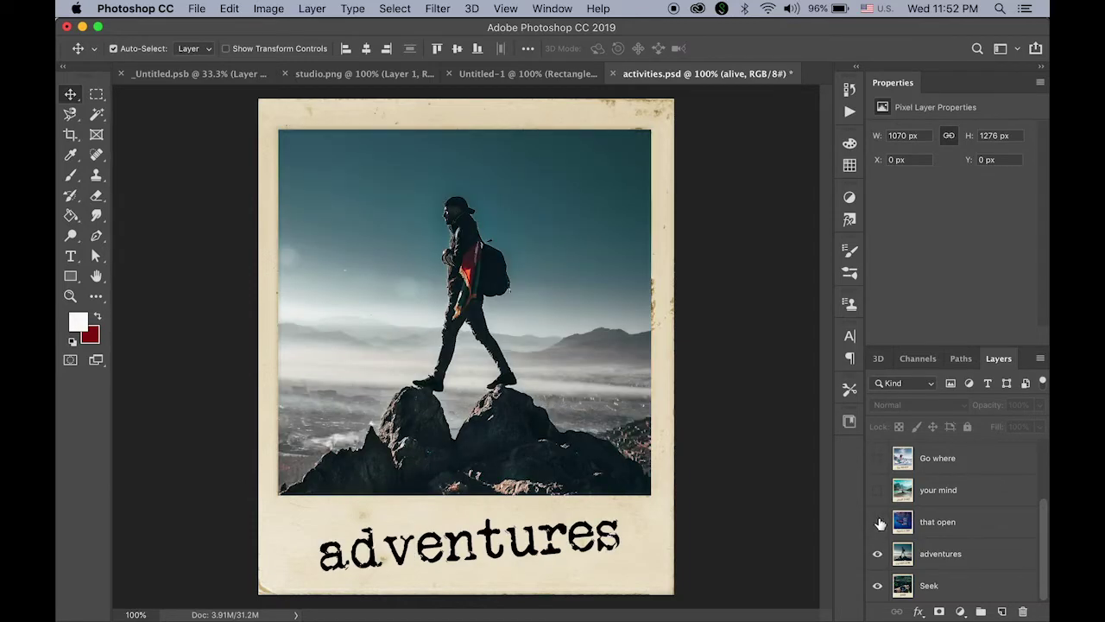
{"action": "left_click", "coordinate": [877, 522]}
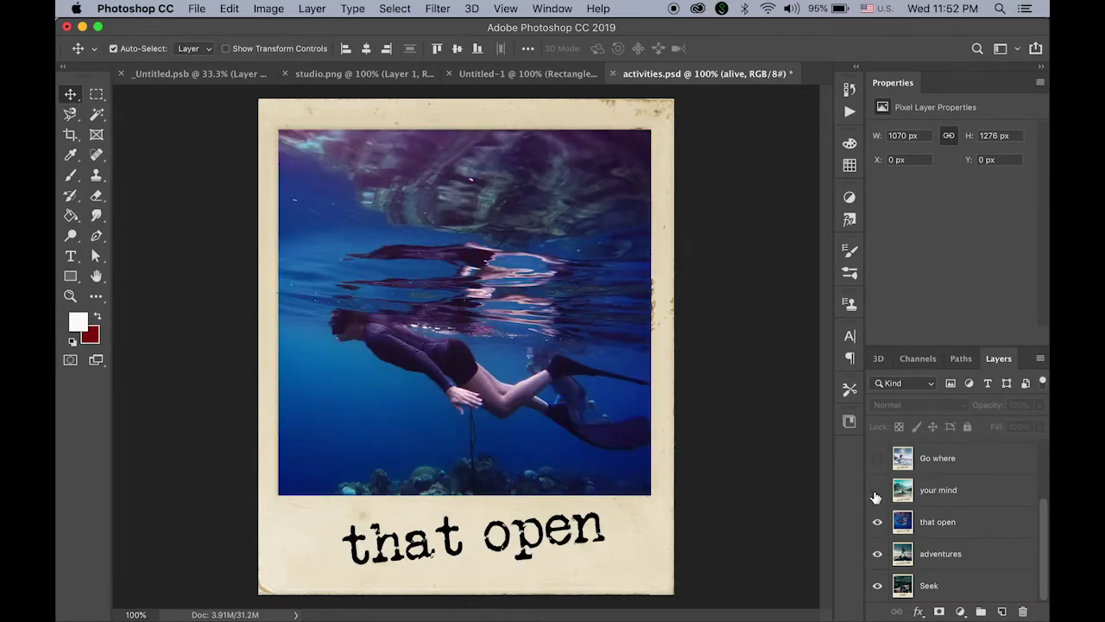
{"action": "left_click", "coordinate": [877, 490]}
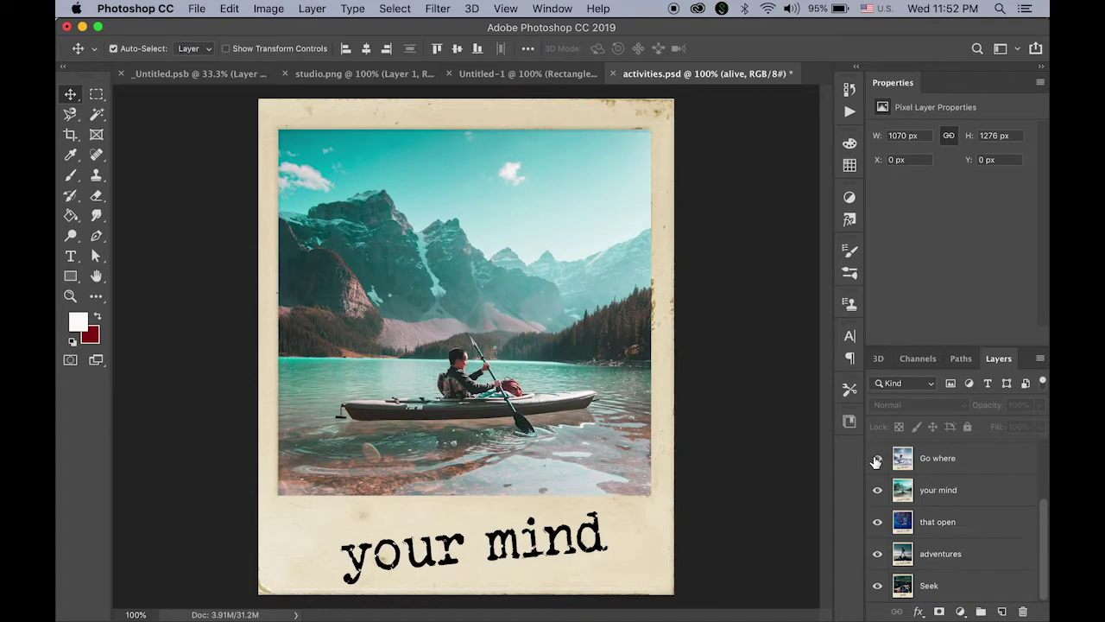
{"action": "left_click", "coordinate": [878, 458]}
{"action": "scroll", "coordinate": [954, 502], "scroll_direction": "up", "scroll_amount": 3}
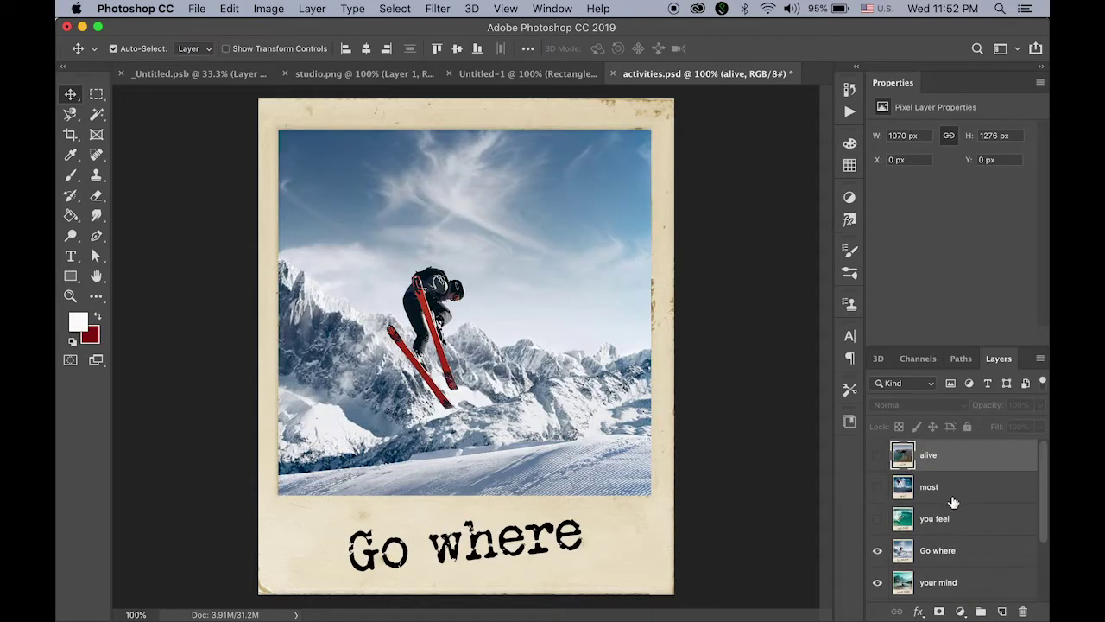
{"action": "left_click", "coordinate": [877, 519]}
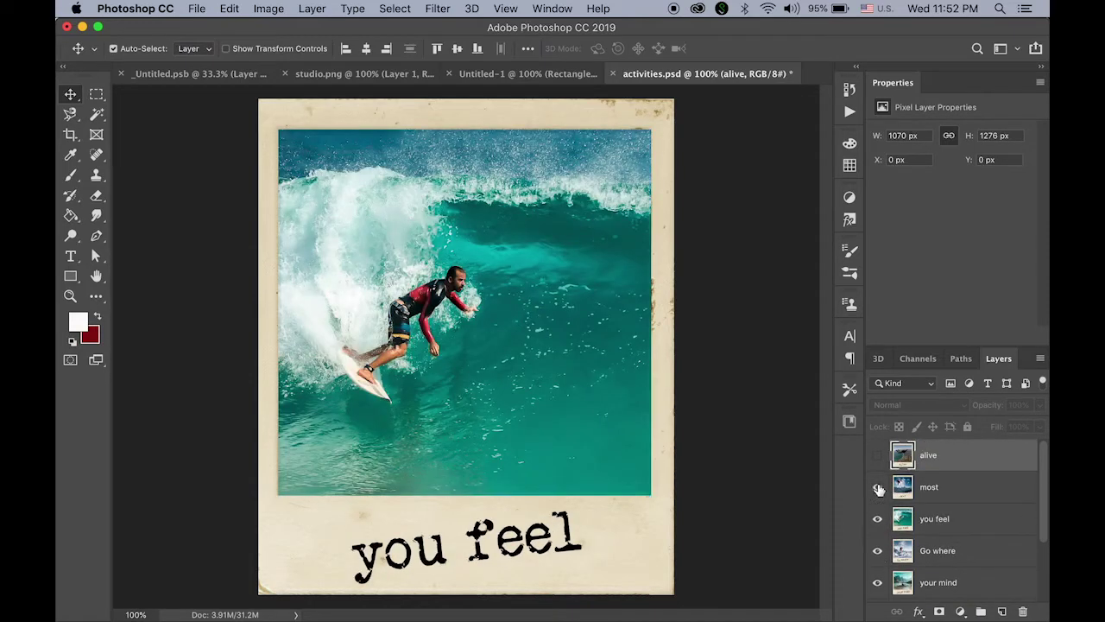
{"action": "left_click", "coordinate": [877, 487]}
{"action": "left_click", "coordinate": [877, 457]}
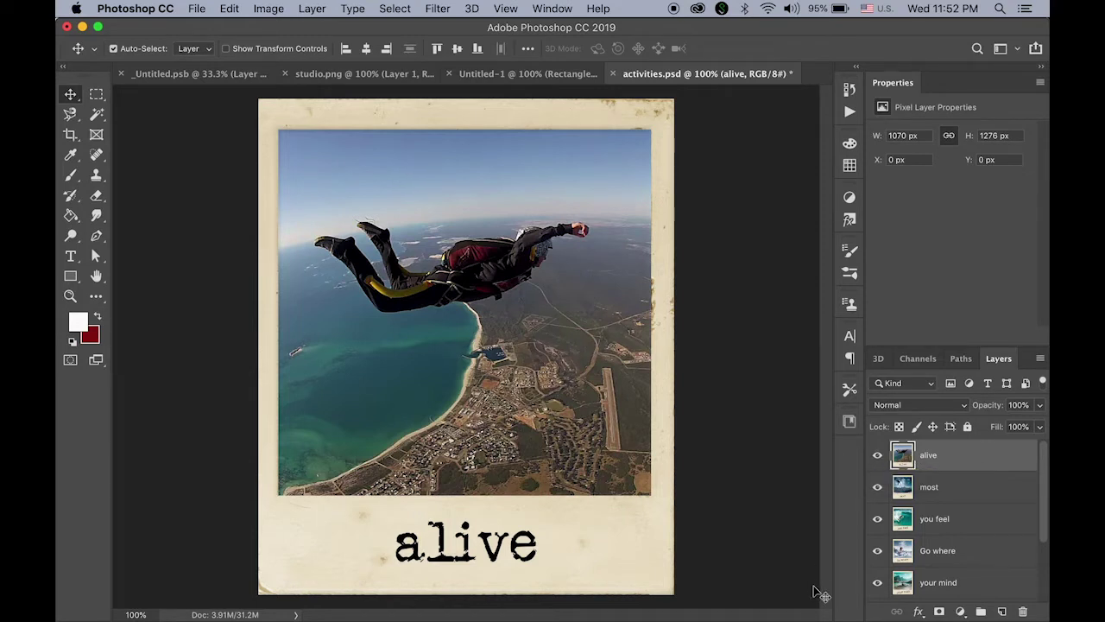
{"action": "mouse_move", "coordinate": [287, 607]}
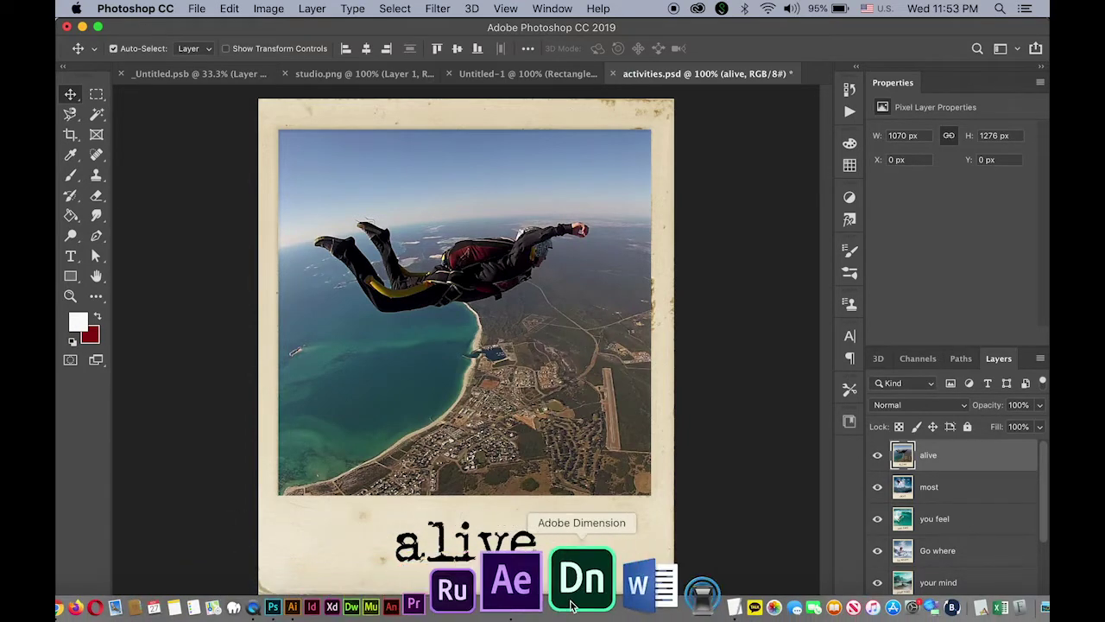
Step: Create Comp 1 in After Effects with the HDV/HDTV 720 29.97 preset, 24 seconds long
{"action": "left_click", "coordinate": [553, 596]}
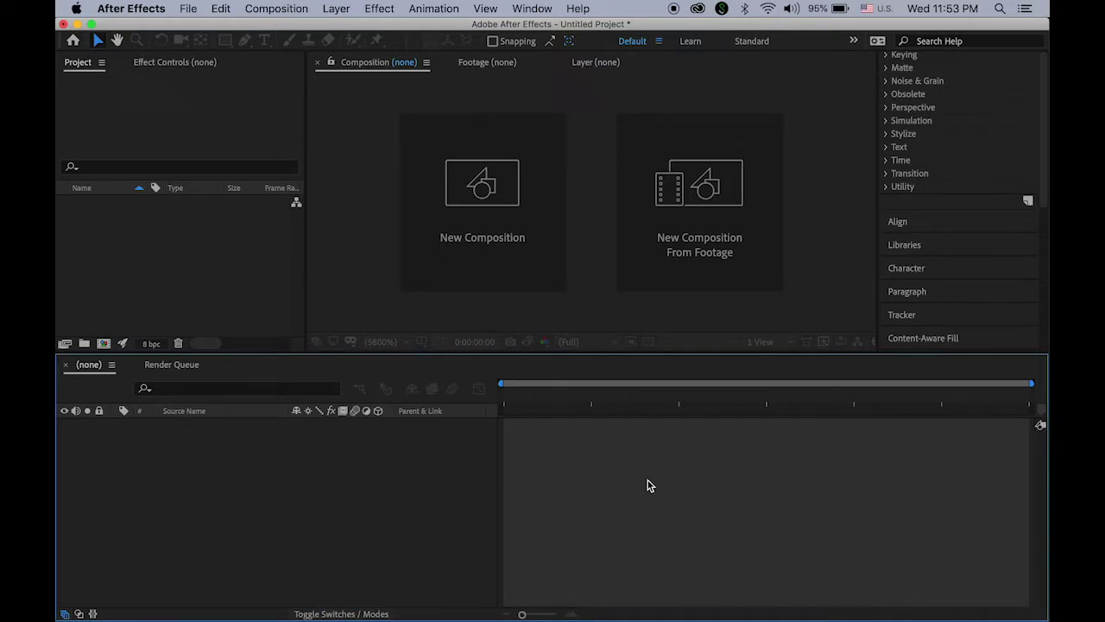
{"action": "left_click", "coordinate": [492, 191]}
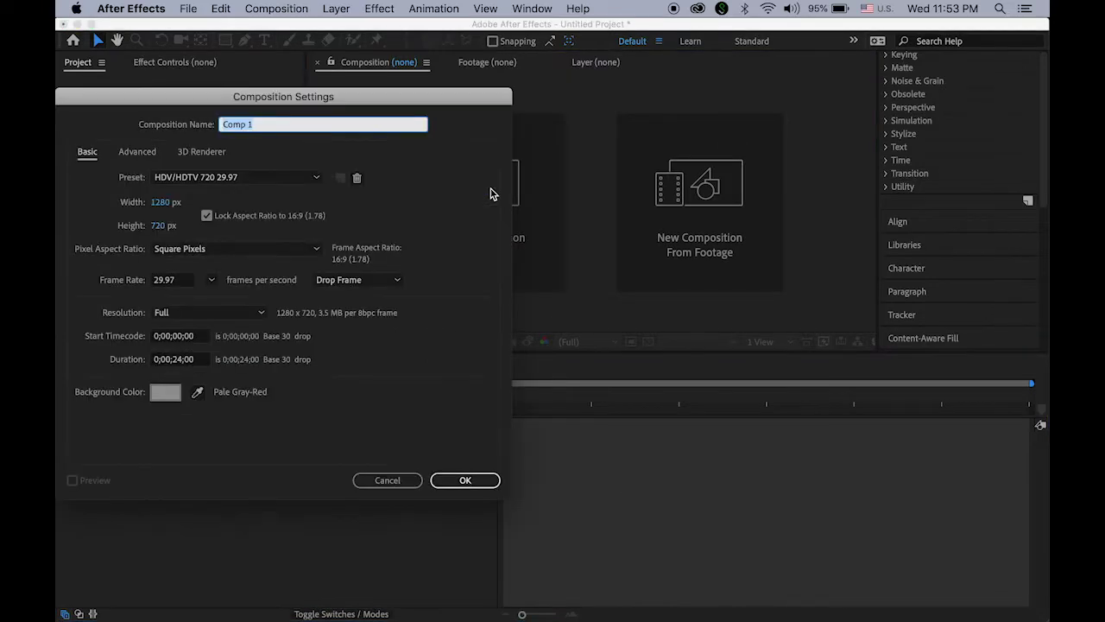
{"action": "left_click_drag", "start_coordinate": [373, 98], "coordinate": [565, 63]}
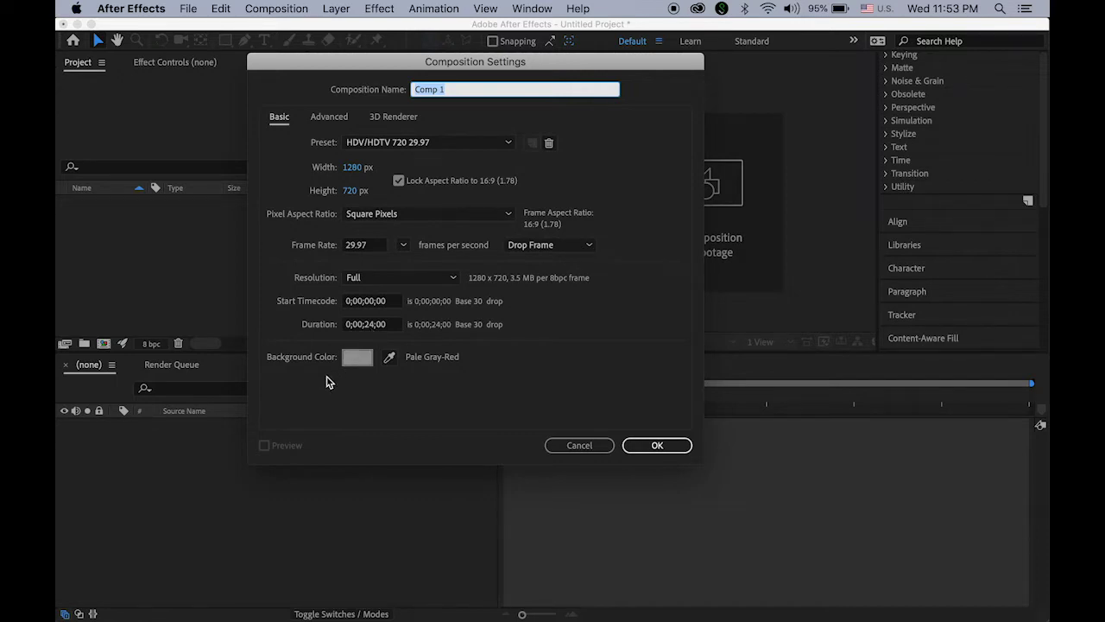
{"action": "left_click", "coordinate": [657, 445]}
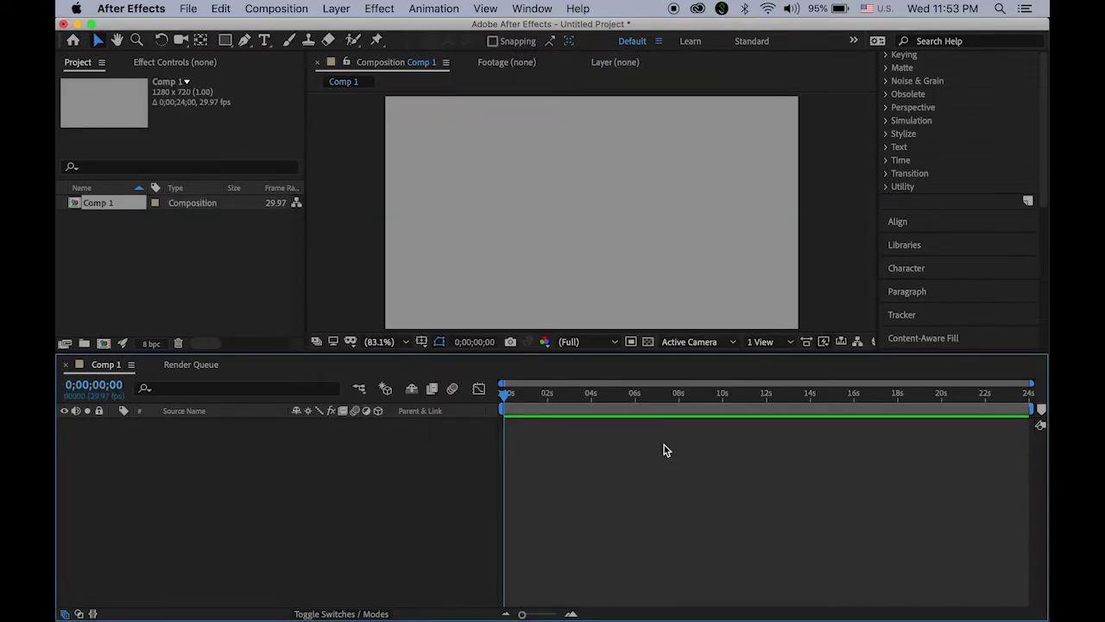
Step: Import activities.psd as Composition - Retain Layer Sizes
{"action": "left_click", "coordinate": [188, 9]}
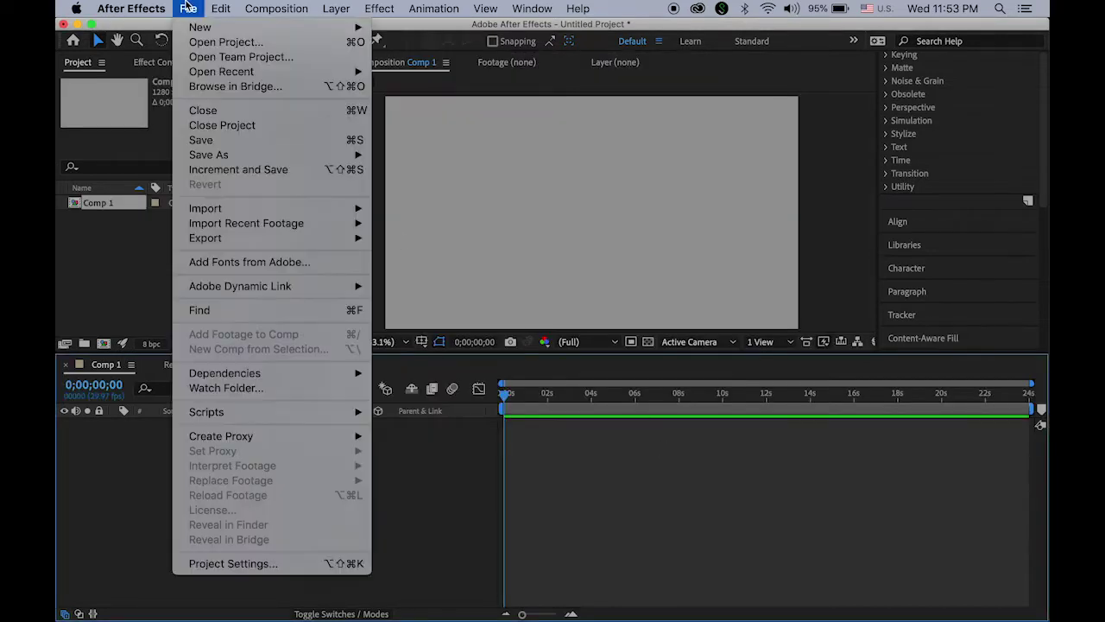
{"action": "mouse_move", "coordinate": [296, 208]}
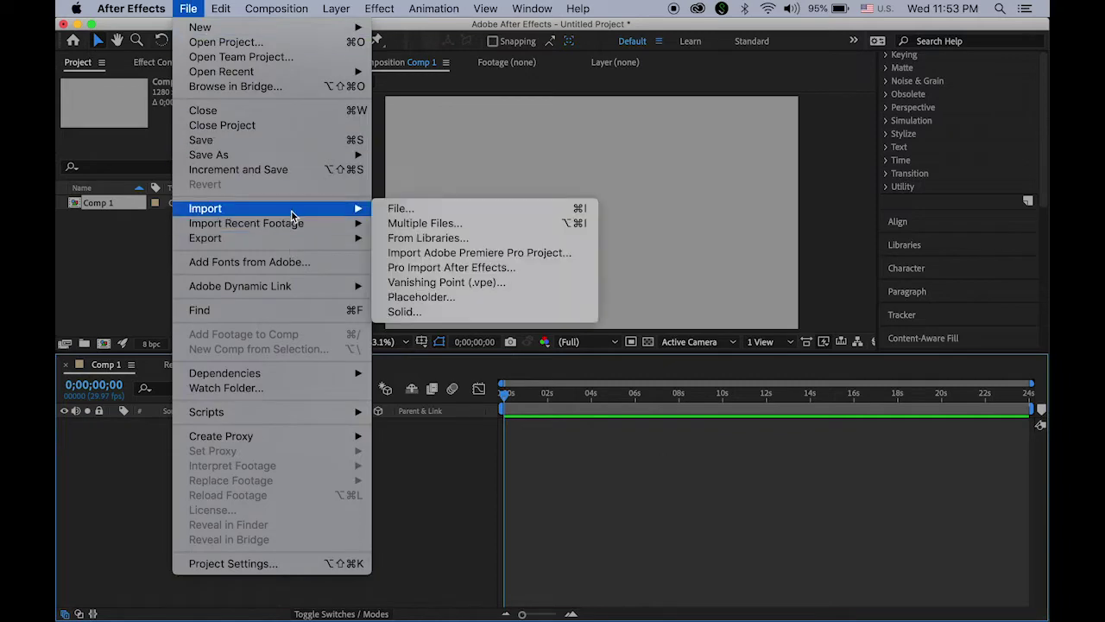
{"action": "left_click", "coordinate": [391, 210]}
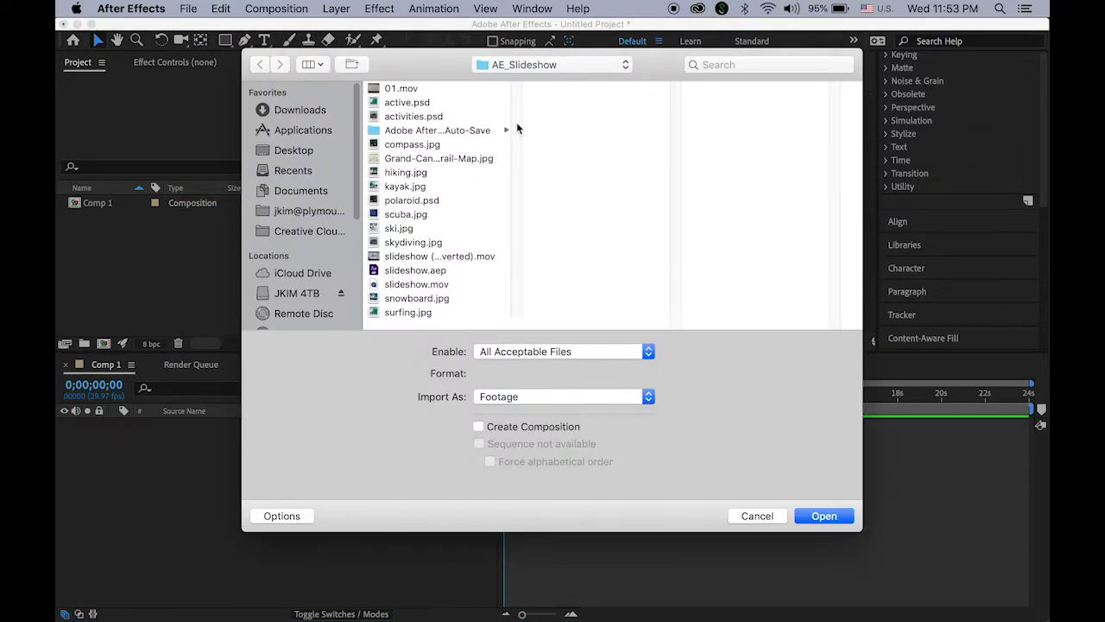
{"action": "left_click", "coordinate": [430, 116]}
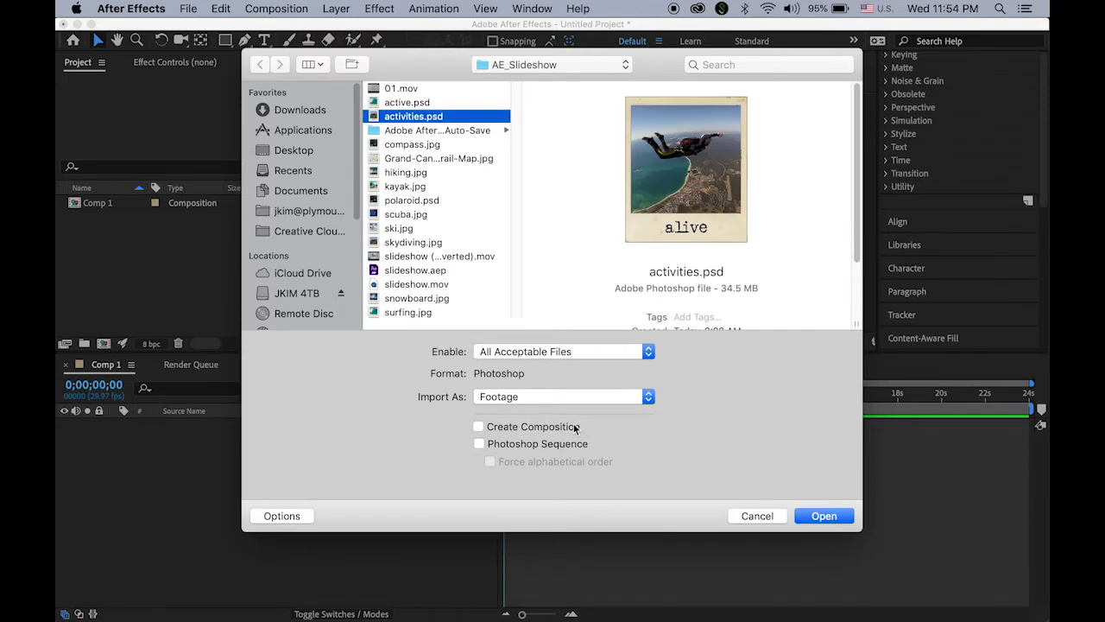
{"action": "left_click", "coordinate": [546, 404]}
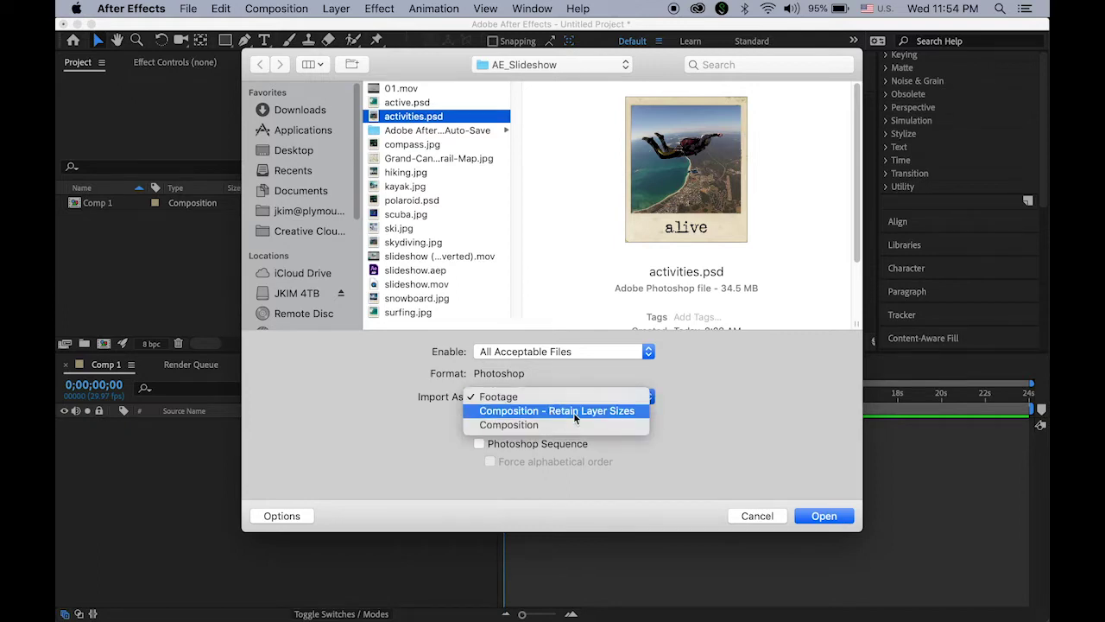
{"action": "left_click", "coordinate": [575, 418]}
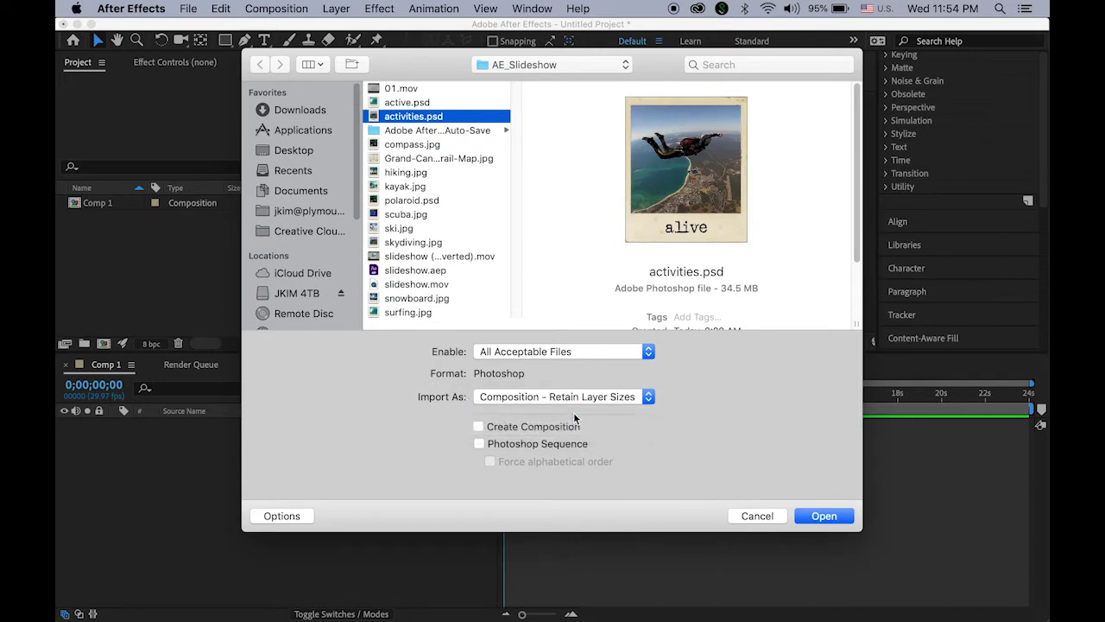
{"action": "left_click", "coordinate": [824, 517]}
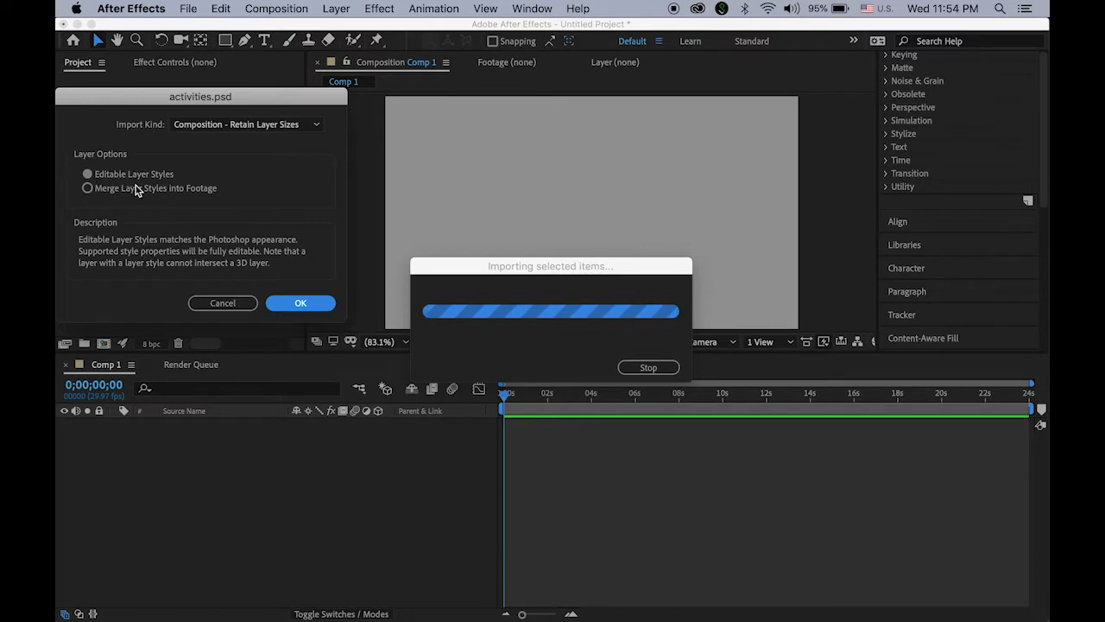
{"action": "left_click", "coordinate": [302, 303]}
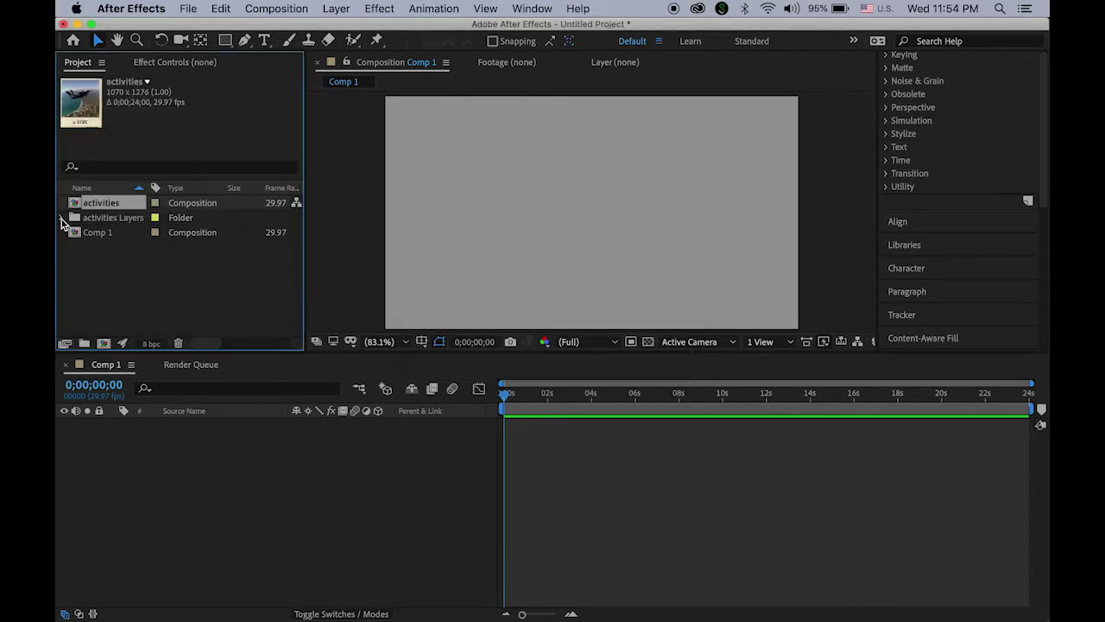
Step: Expand the activities Layers folder and select all eight PSD layer files
{"action": "left_click", "coordinate": [60, 217]}
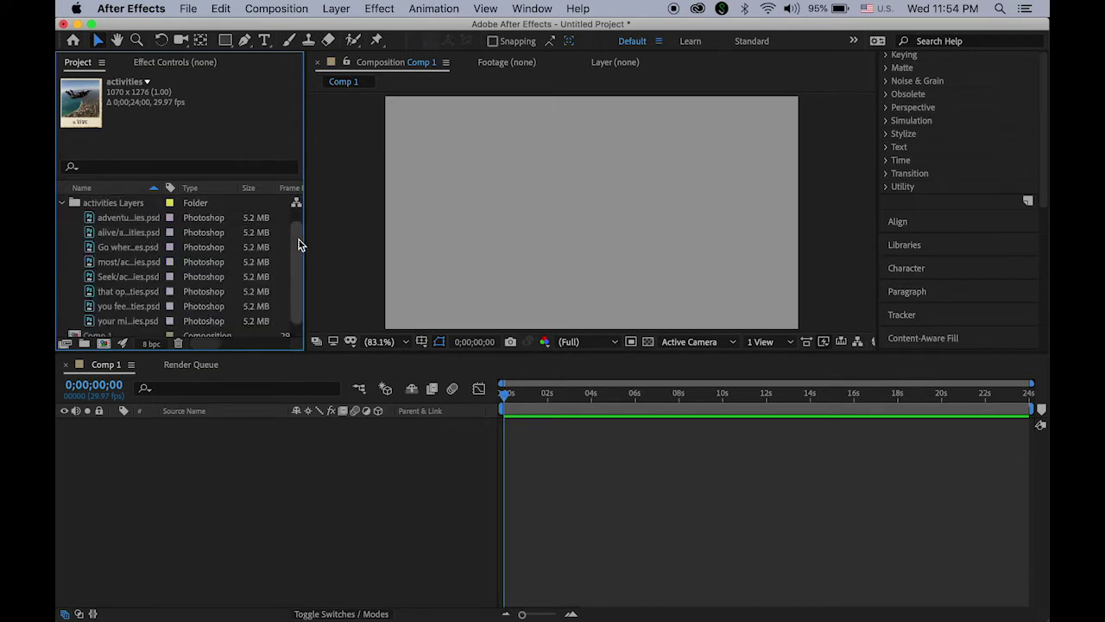
{"action": "left_click_drag", "start_coordinate": [299, 239], "coordinate": [299, 274]}
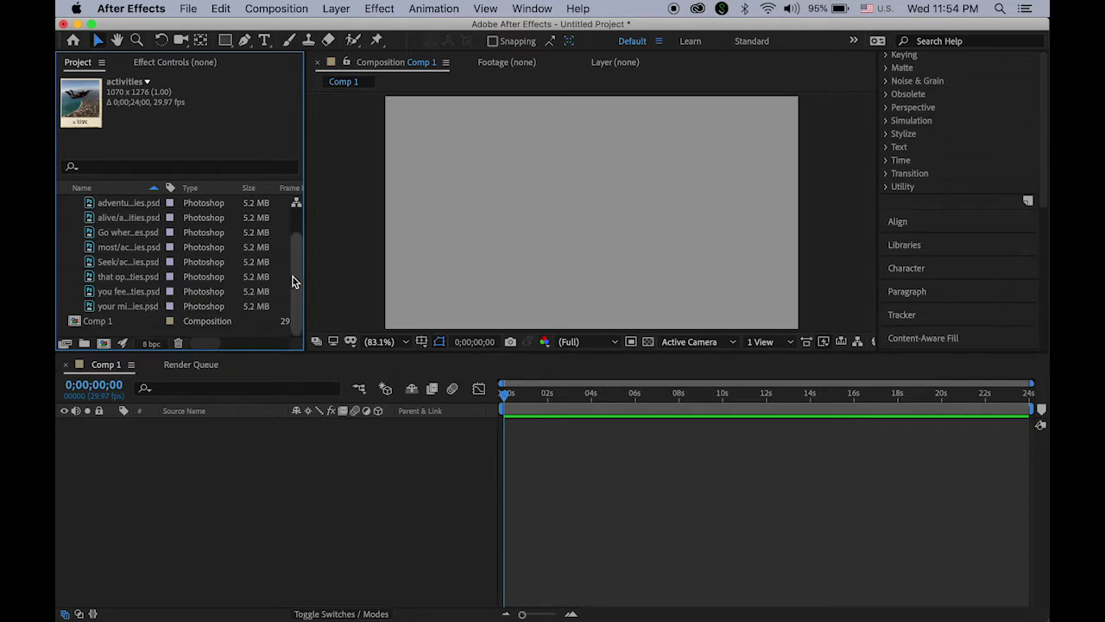
{"action": "left_click_drag", "start_coordinate": [291, 284], "coordinate": [295, 251]}
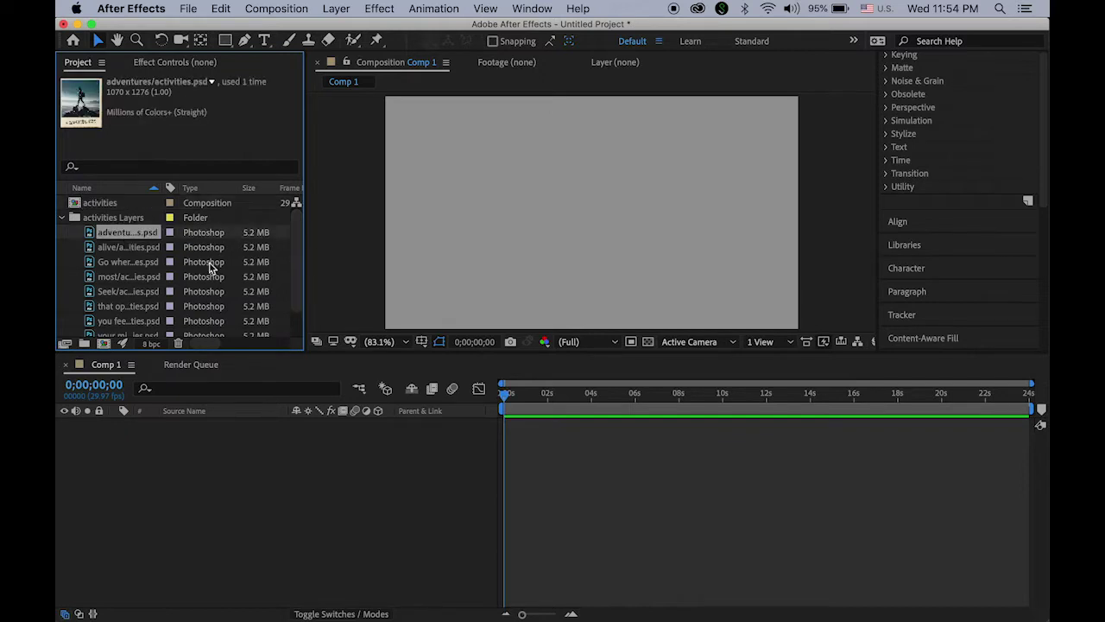
{"action": "scroll", "coordinate": [293, 267], "scroll_direction": "down", "scroll_amount": 2}
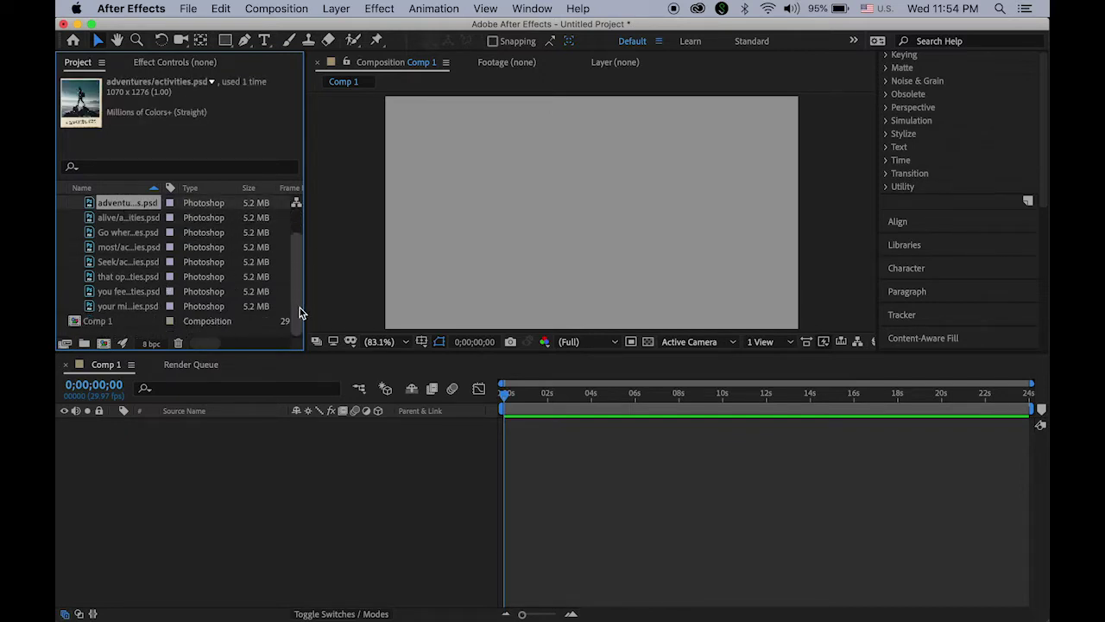
{"action": "left_click", "coordinate": [108, 308], "text": "shift"}
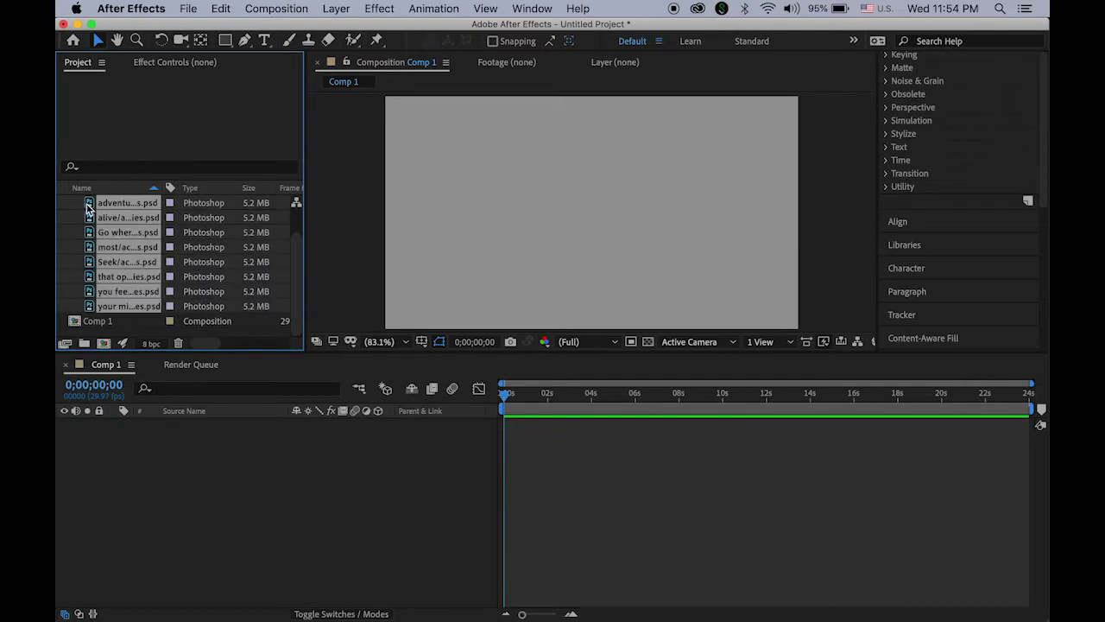
Step: Add the eight PSD layers to Comp 1 and move Seek to the top
{"action": "left_click_drag", "start_coordinate": [87, 207], "coordinate": [110, 463]}
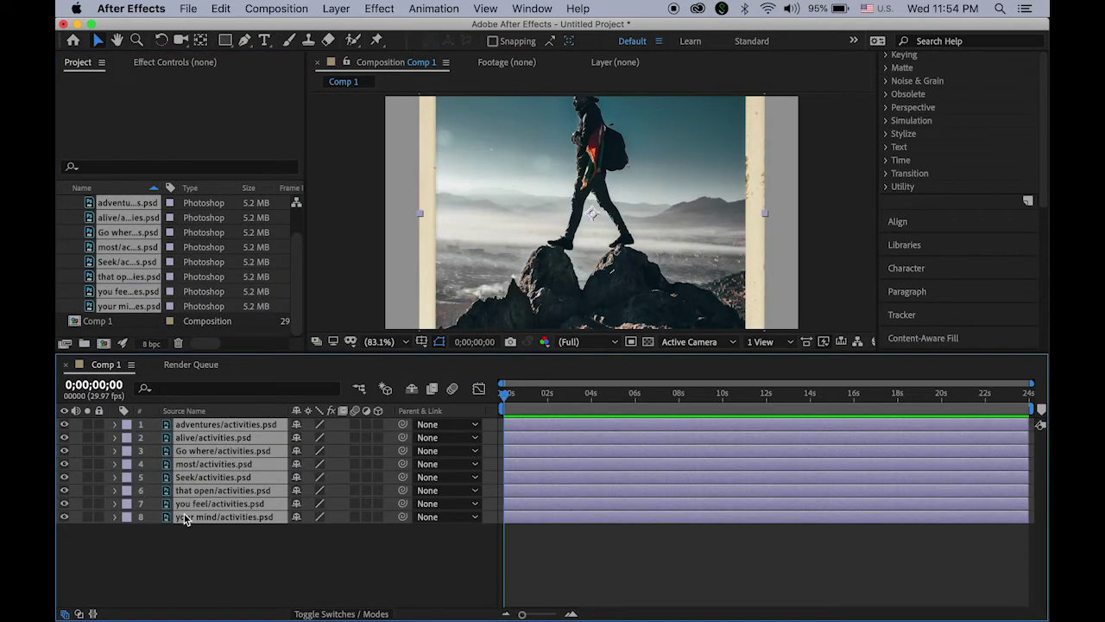
{"action": "left_click", "coordinate": [251, 554]}
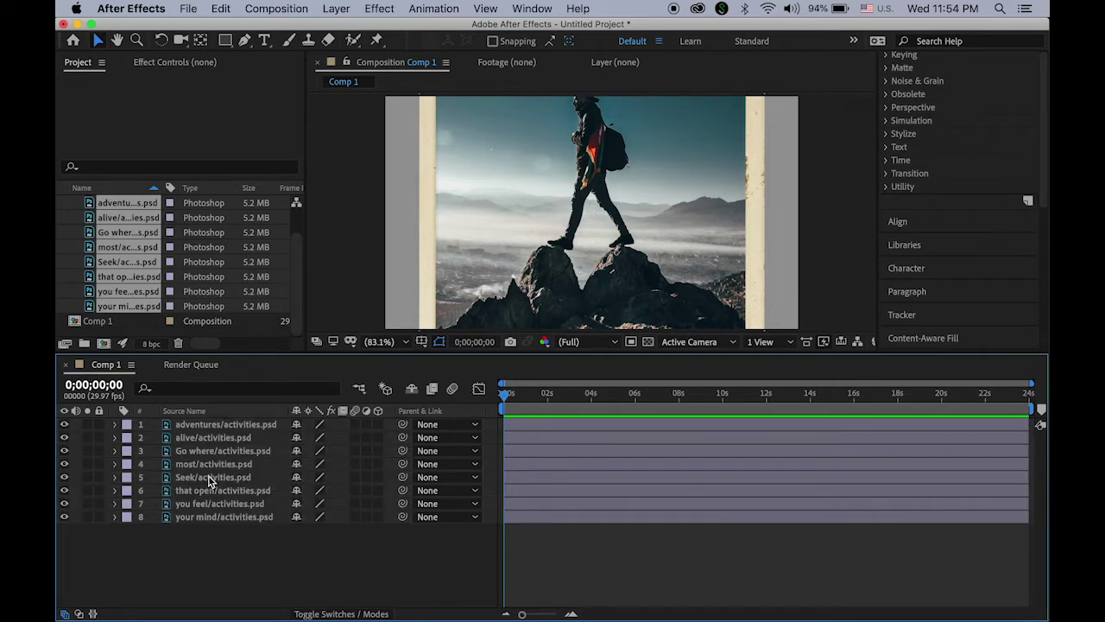
{"action": "left_click", "coordinate": [209, 481]}
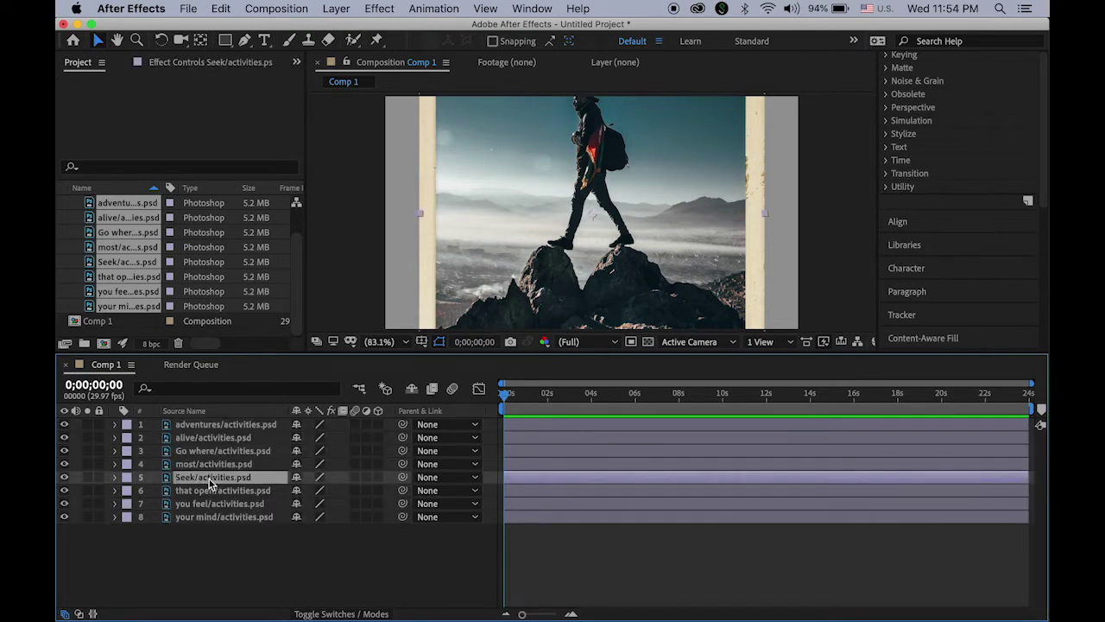
{"action": "left_click_drag", "start_coordinate": [209, 482], "coordinate": [207, 424]}
{"action": "left_click", "coordinate": [197, 439]}
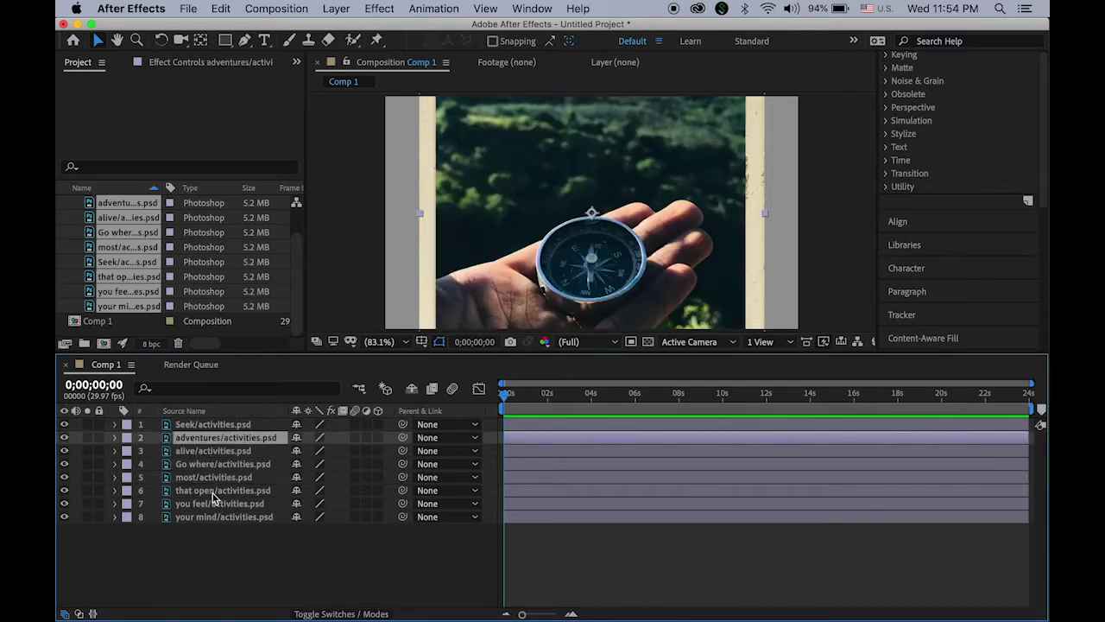
Step: Move that open, your mind and you feel up into order, then select all eight layers
{"action": "left_click_drag", "start_coordinate": [213, 496], "coordinate": [215, 450]}
{"action": "left_click_drag", "start_coordinate": [213, 516], "coordinate": [218, 476]}
{"action": "left_click", "coordinate": [215, 491]}
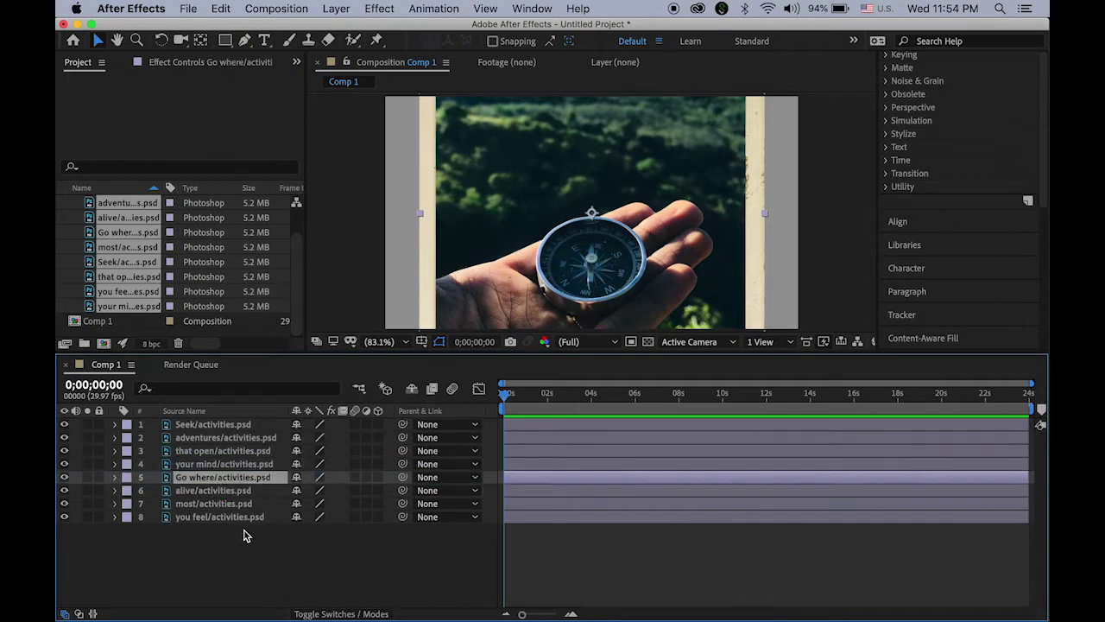
{"action": "mouse_move", "coordinate": [216, 519]}
{"action": "left_mouse_down"}
{"action": "mouse_move", "coordinate": [223, 488]}
{"action": "mouse_move", "coordinate": [221, 517]}
{"action": "mouse_move", "coordinate": [226, 504]}
{"action": "left_mouse_up"}
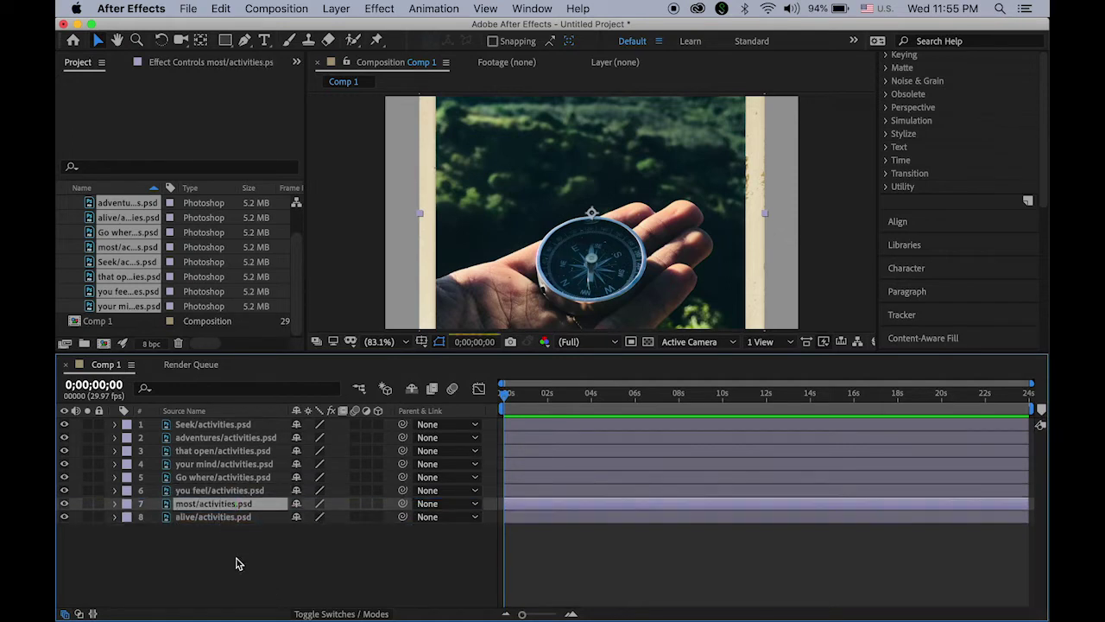
{"action": "left_click", "coordinate": [217, 518]}
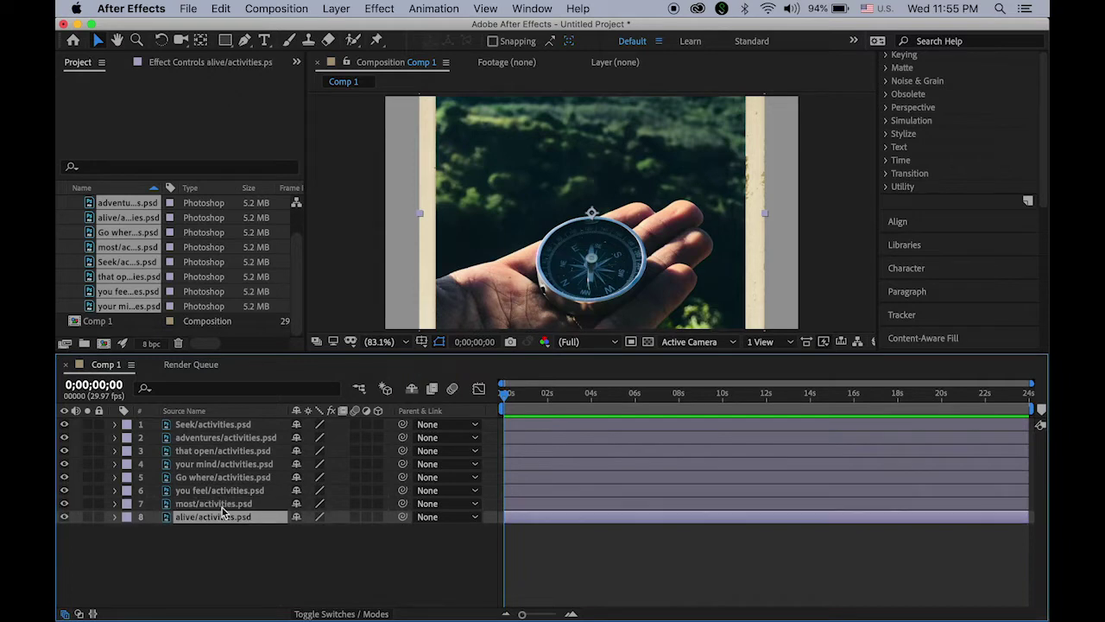
{"action": "left_click", "coordinate": [222, 428], "text": "shift"}
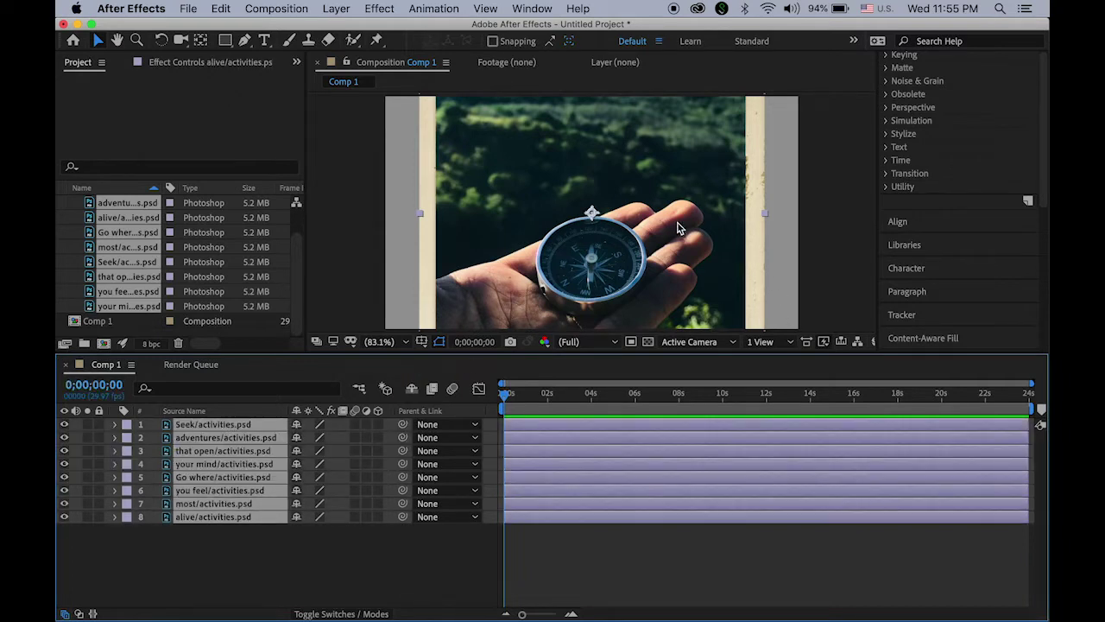
Step: At 33.3% magnification, scale all selected polaroids down to fit the frame, then return to Fit
{"action": "left_click", "coordinate": [402, 342]}
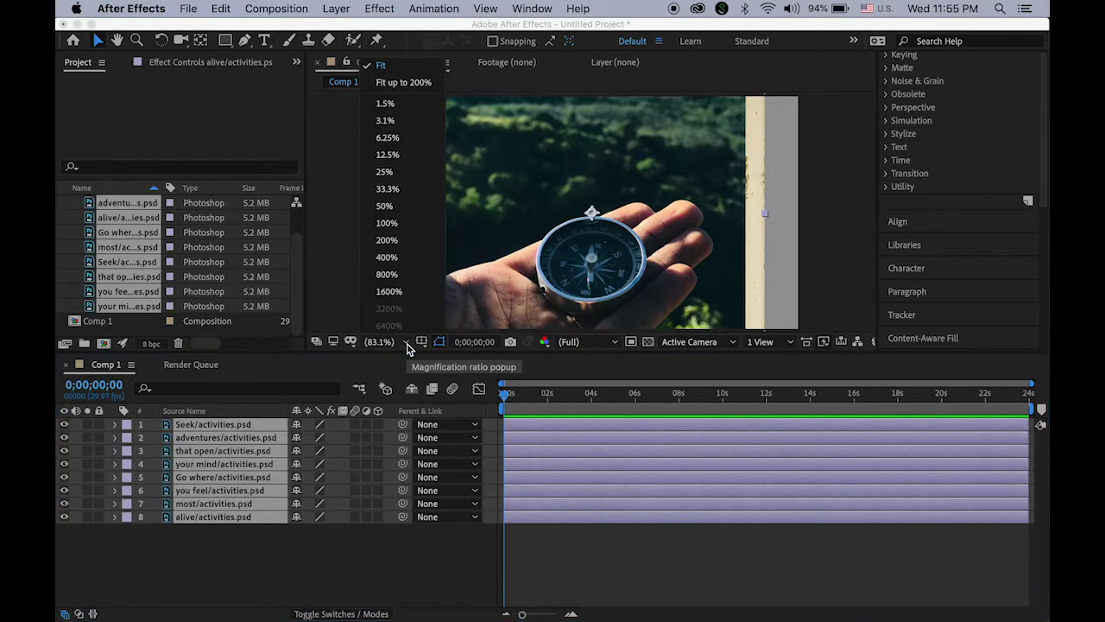
{"action": "left_click", "coordinate": [398, 187]}
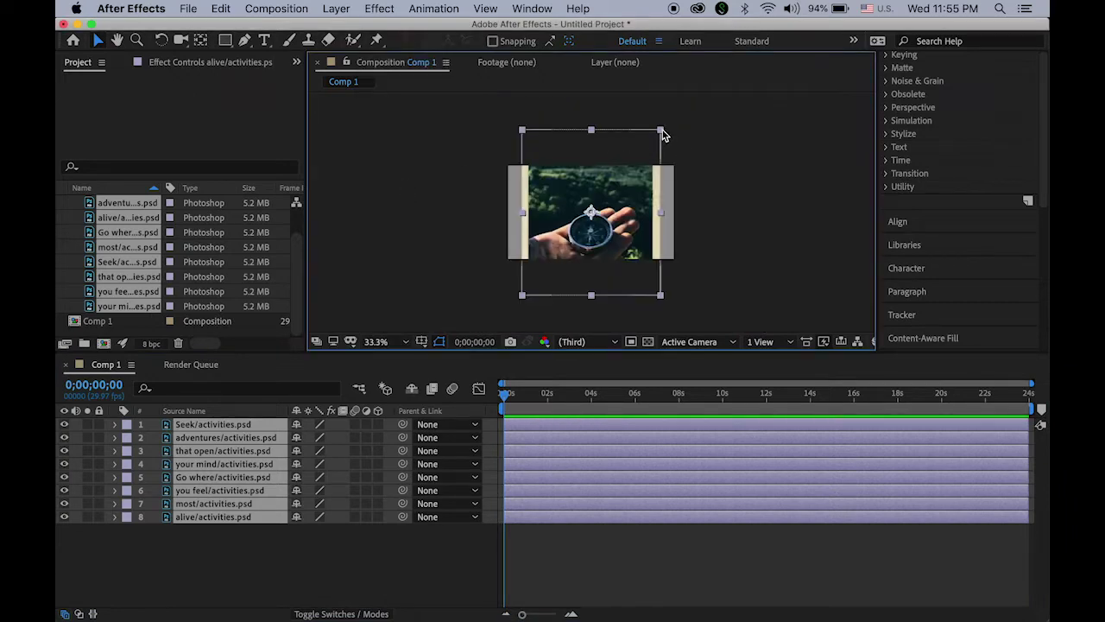
{"action": "left_click_drag", "start_coordinate": [661, 134], "coordinate": [635, 174]}
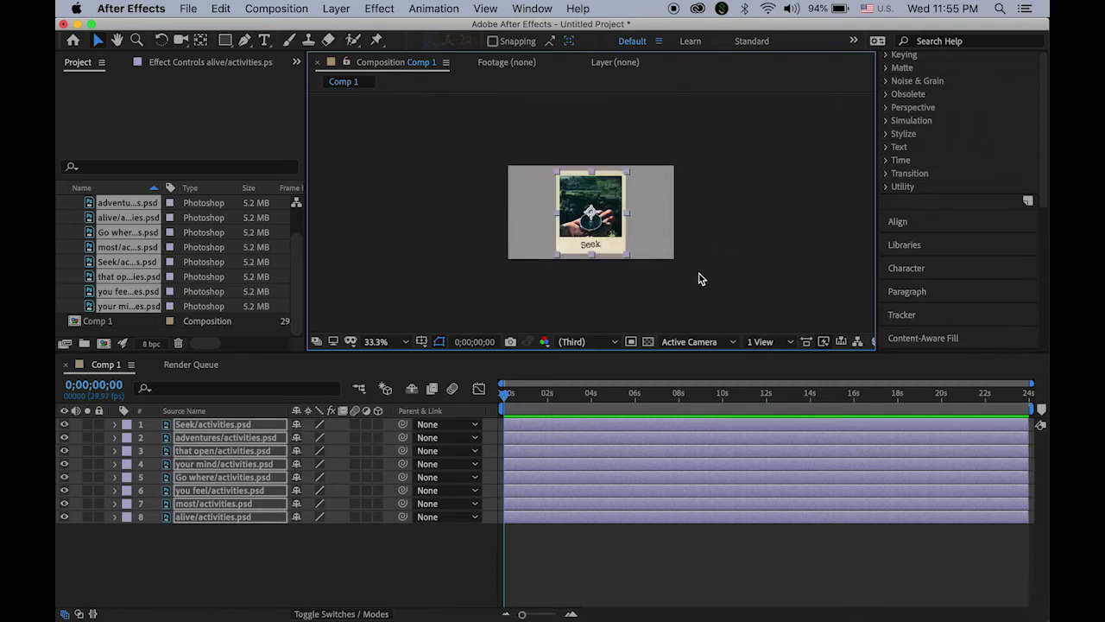
{"action": "left_click", "coordinate": [405, 342]}
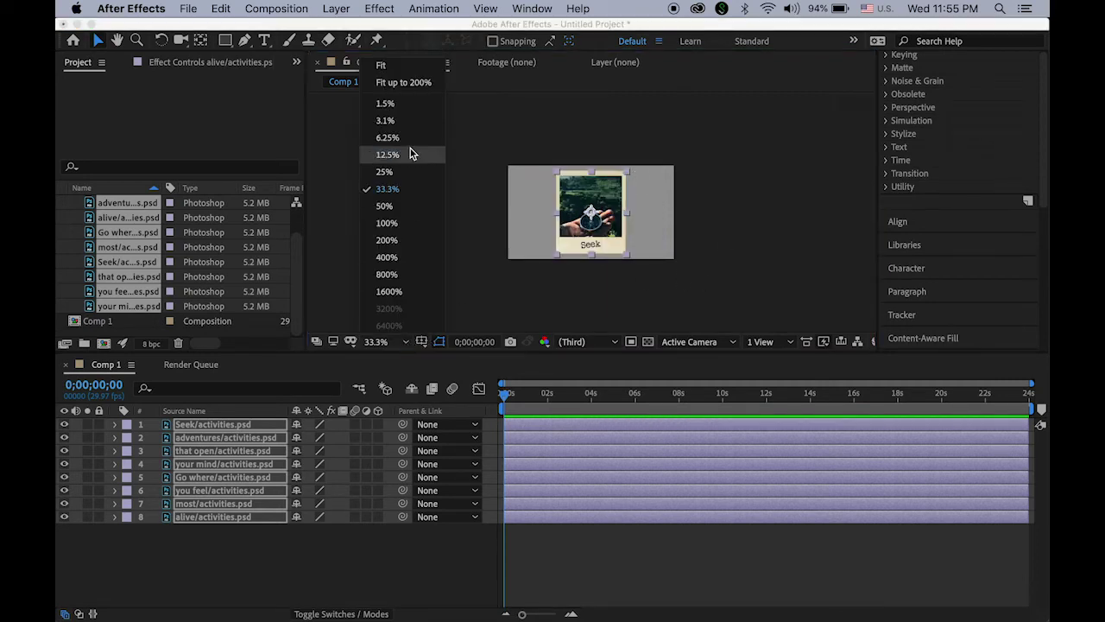
{"action": "left_click", "coordinate": [413, 70]}
Step: Hide layers Seek through most one by one to check each photo, then show them again
{"action": "left_click", "coordinate": [839, 247]}
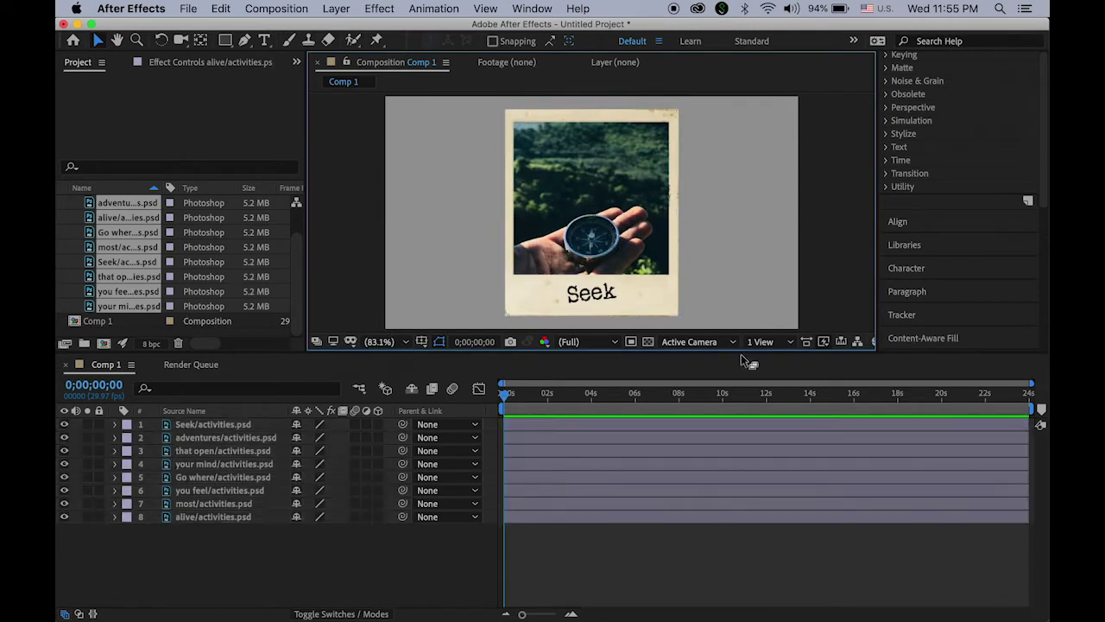
{"action": "left_click", "coordinate": [65, 424]}
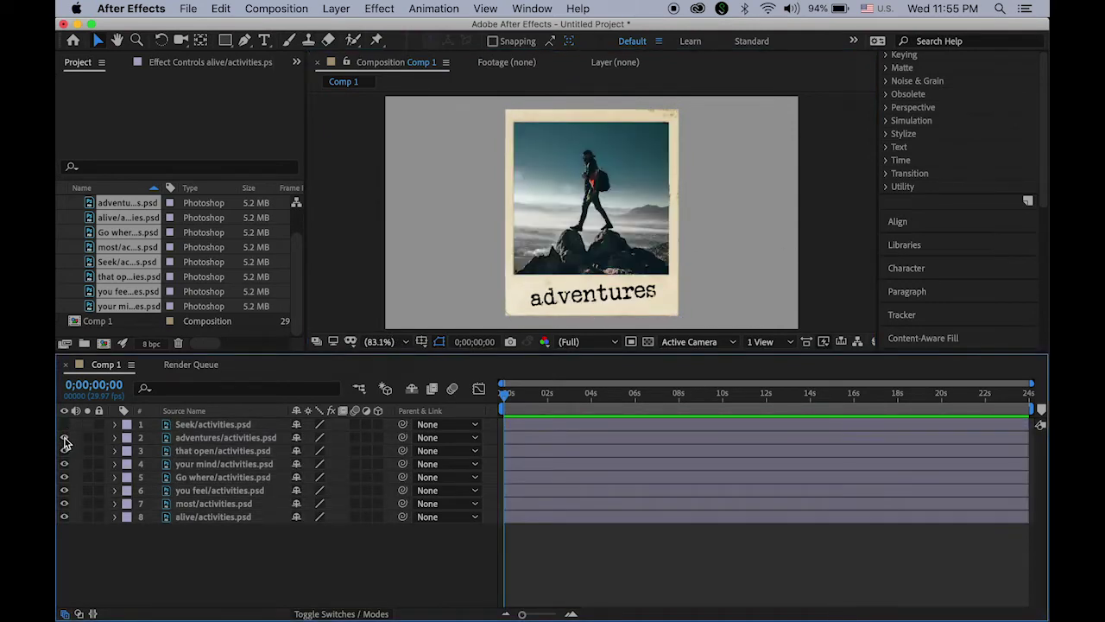
{"action": "left_click", "coordinate": [64, 438]}
{"action": "left_click", "coordinate": [64, 451]}
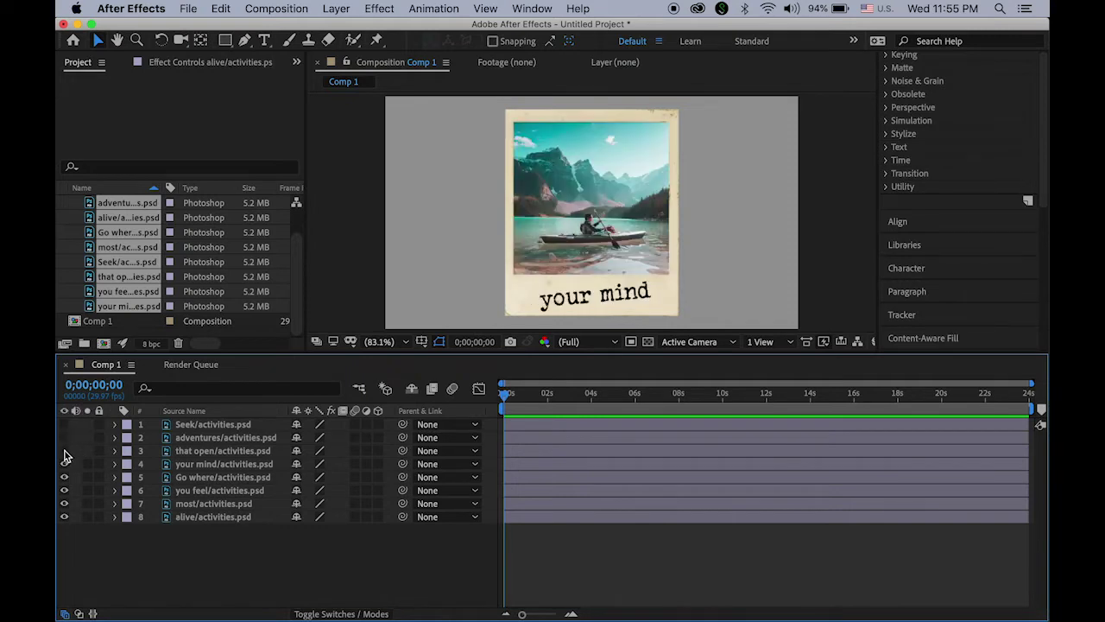
{"action": "left_click", "coordinate": [63, 464]}
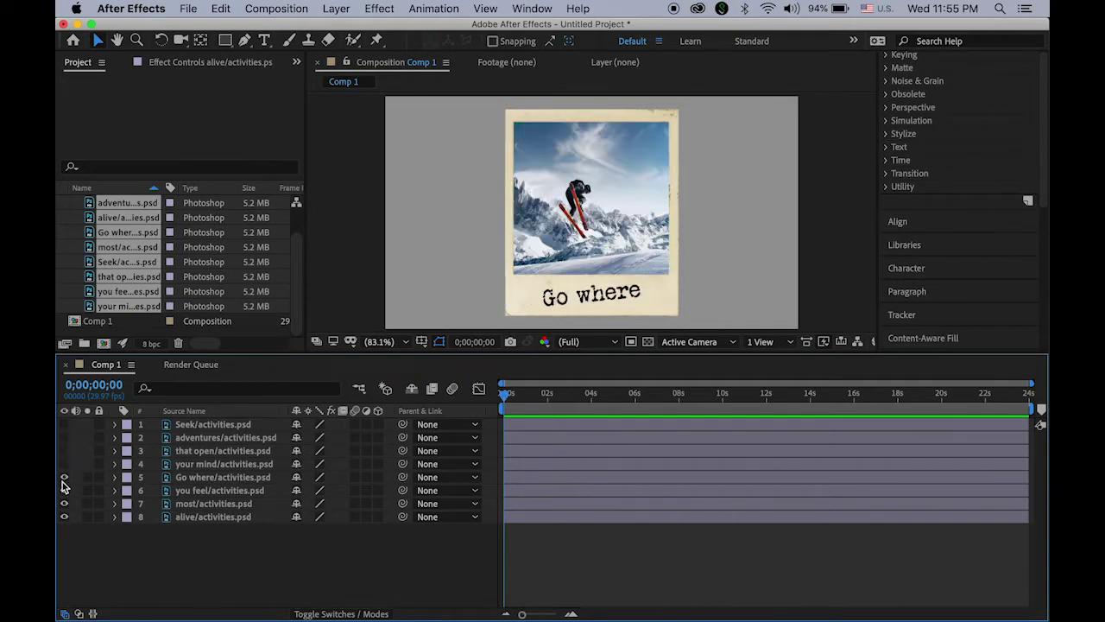
{"action": "left_click", "coordinate": [64, 478]}
{"action": "left_click", "coordinate": [64, 490]}
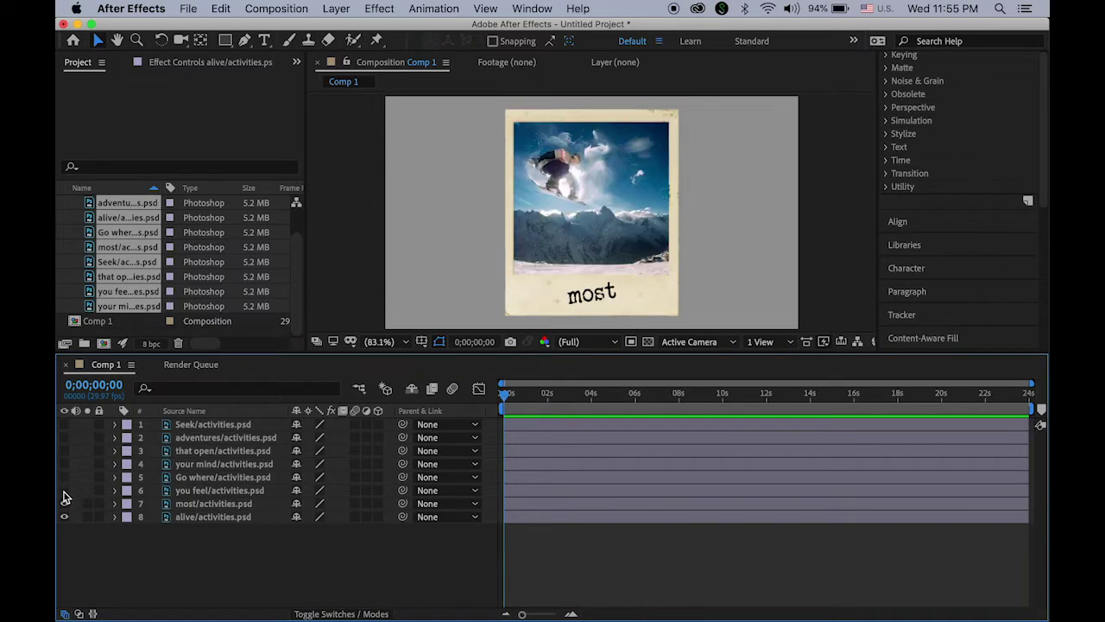
{"action": "left_click", "coordinate": [65, 504]}
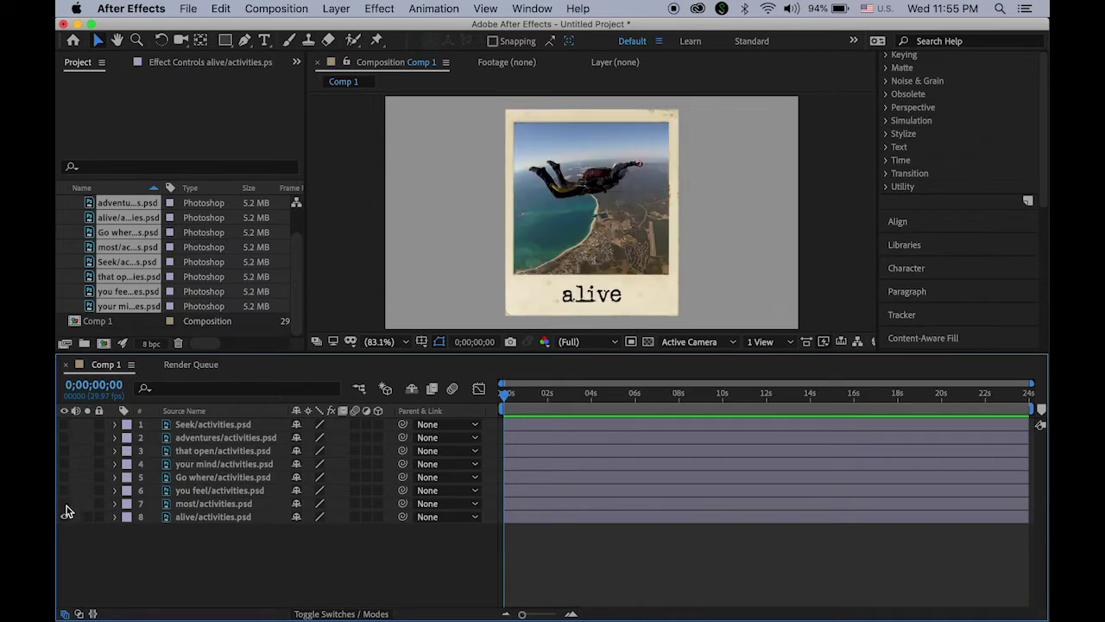
{"action": "left_click_drag", "start_coordinate": [65, 505], "coordinate": [71, 430]}
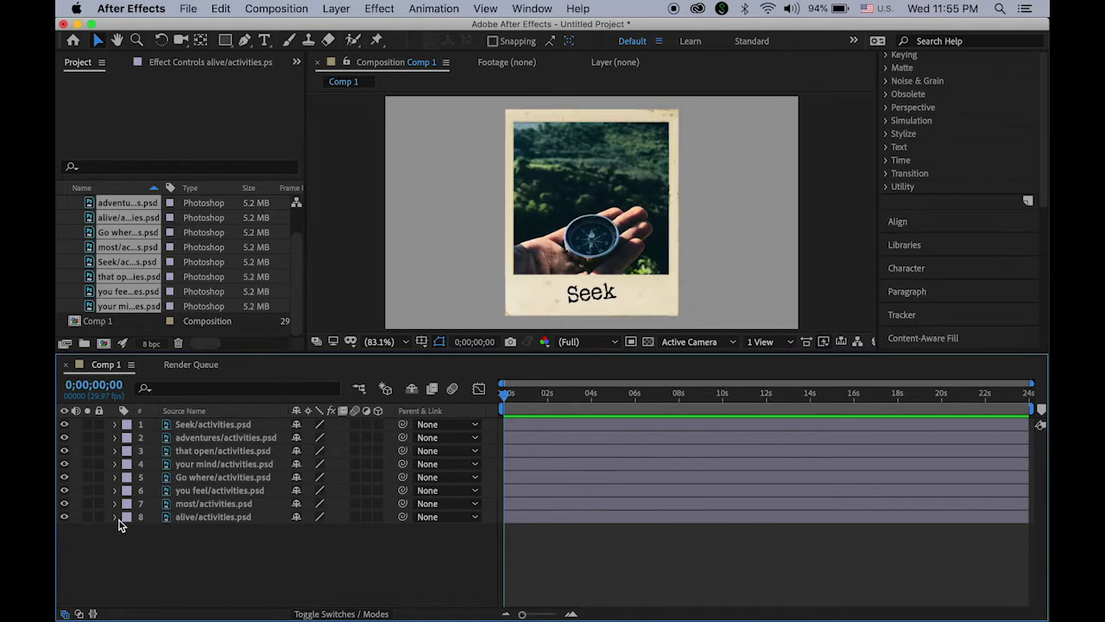
Step: Select all eight polaroid layers, Seek through alive, and turn on their 3D Layer switch
{"action": "left_click", "coordinate": [235, 426]}
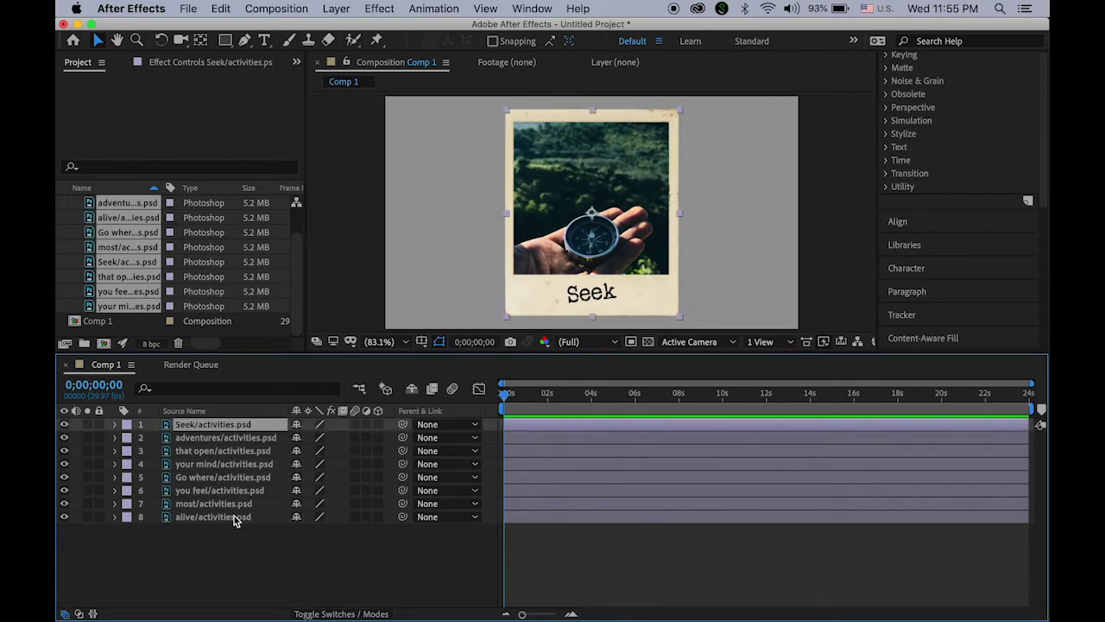
{"action": "left_click", "coordinate": [235, 516], "text": "shift"}
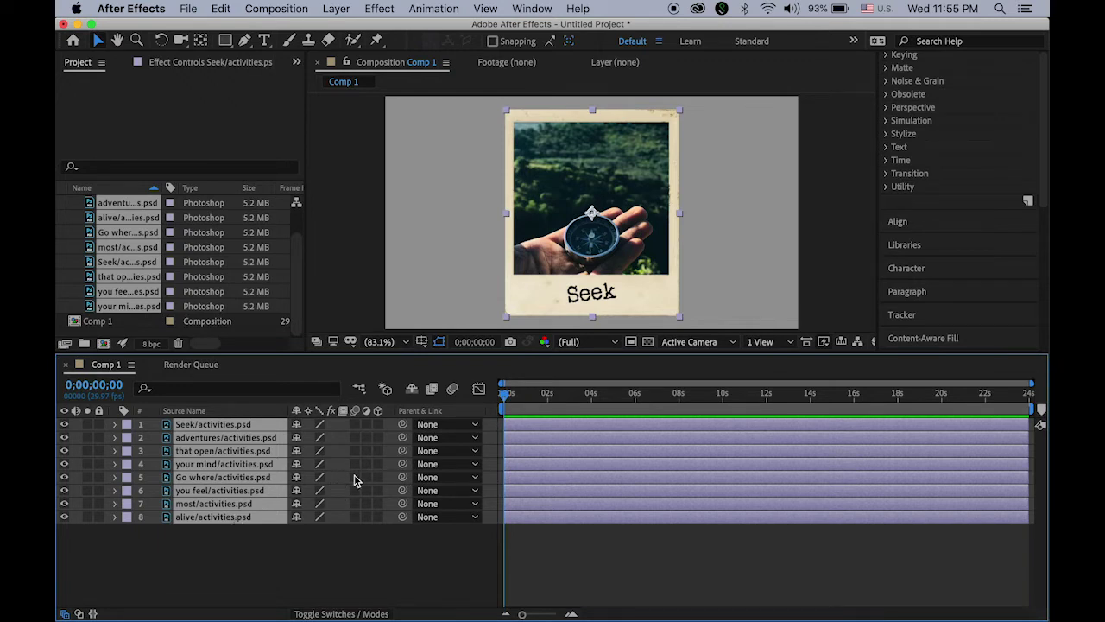
{"action": "left_click", "coordinate": [379, 425]}
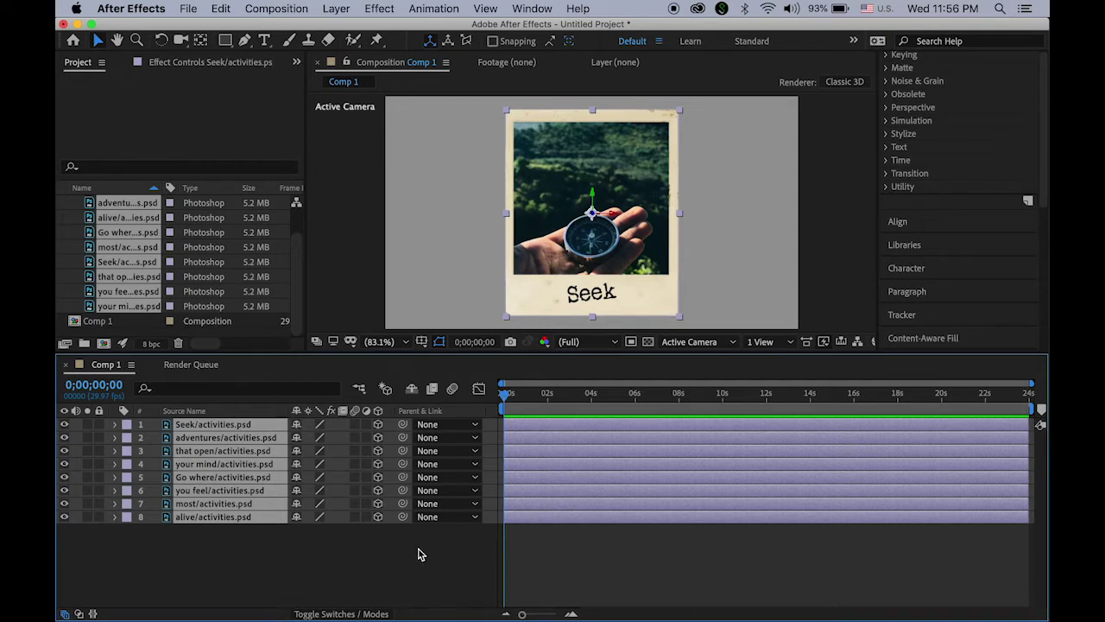
Step: Add Camera 1, a two-node camera using the 50mm preset, to Comp 1
{"action": "right_click", "coordinate": [334, 551]}
{"action": "mouse_move", "coordinate": [423, 458]}
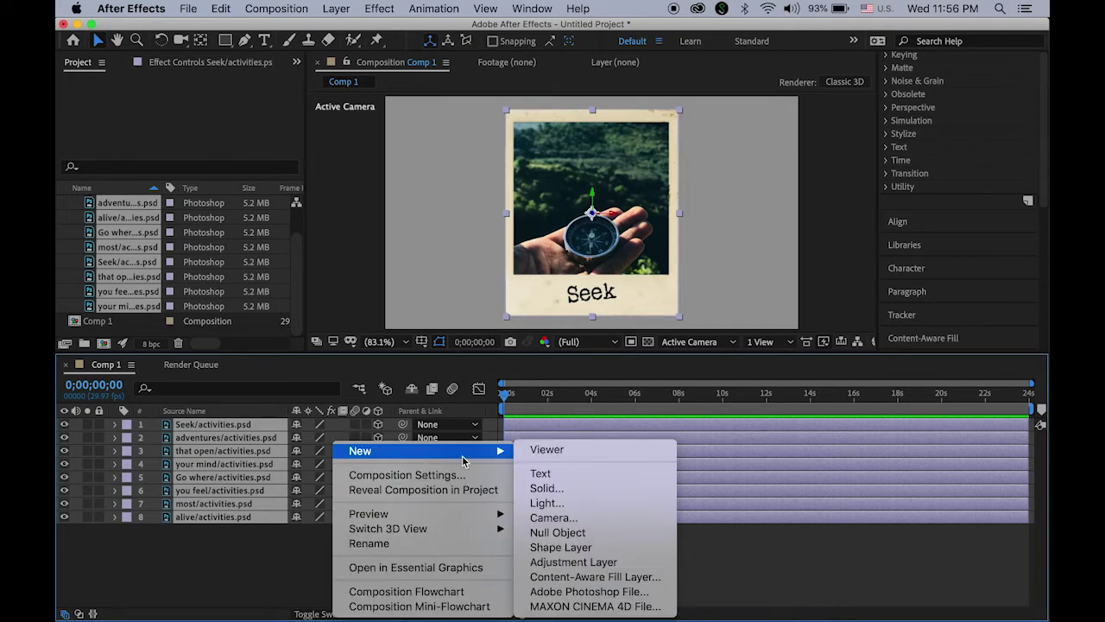
{"action": "left_click", "coordinate": [591, 520]}
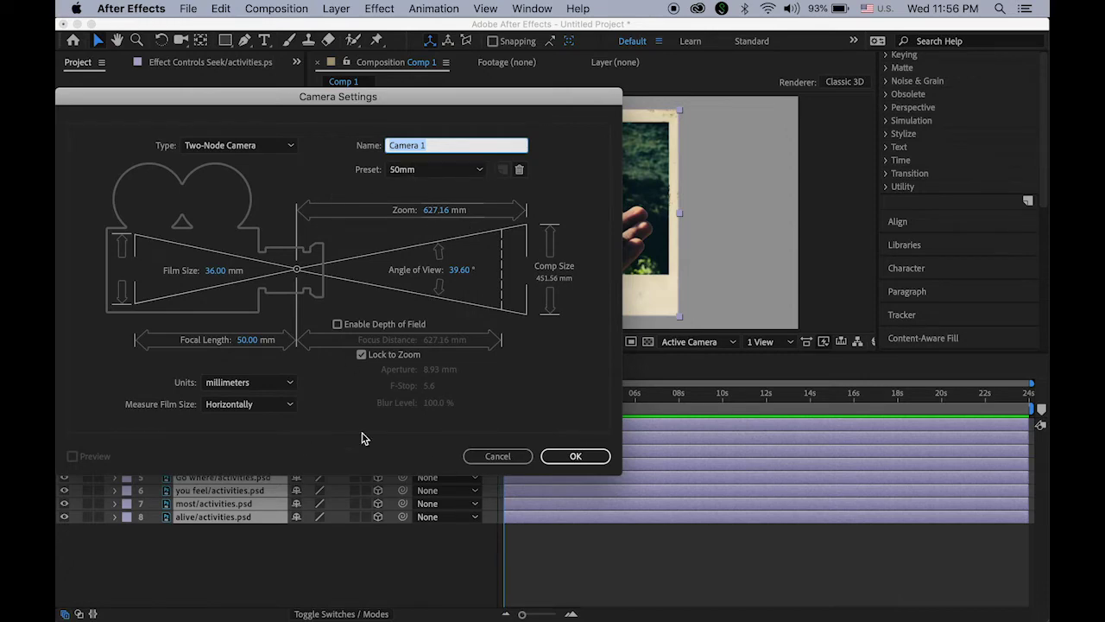
{"action": "left_click", "coordinate": [602, 460]}
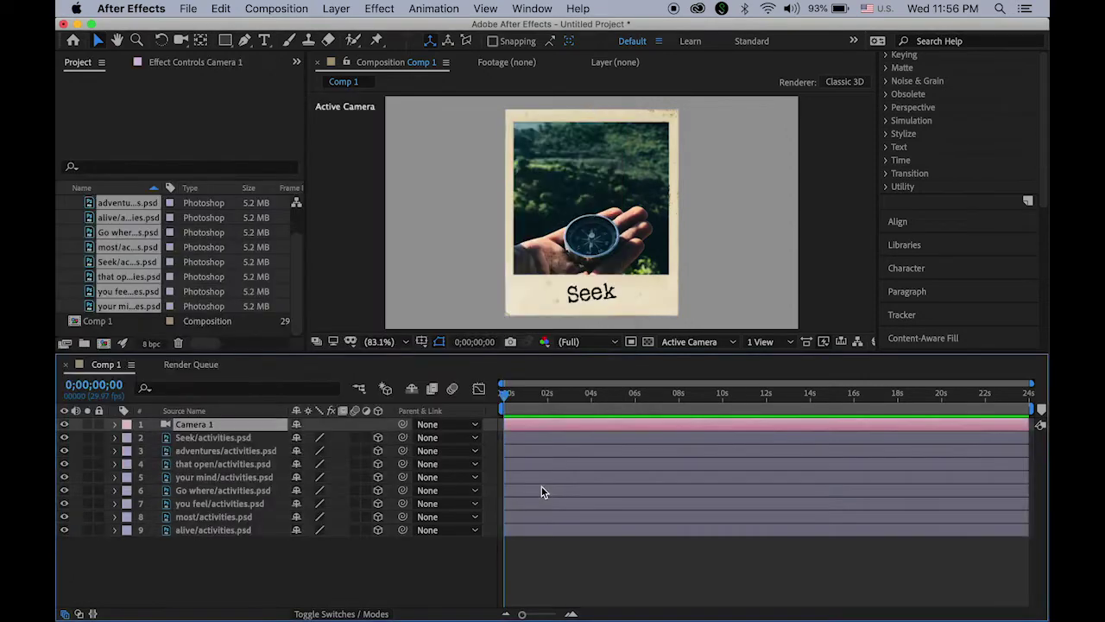
Step: Add a Null 1 layer and parent Camera 1 to it with the pick whip
{"action": "right_click", "coordinate": [386, 564]}
{"action": "mouse_move", "coordinate": [477, 450]}
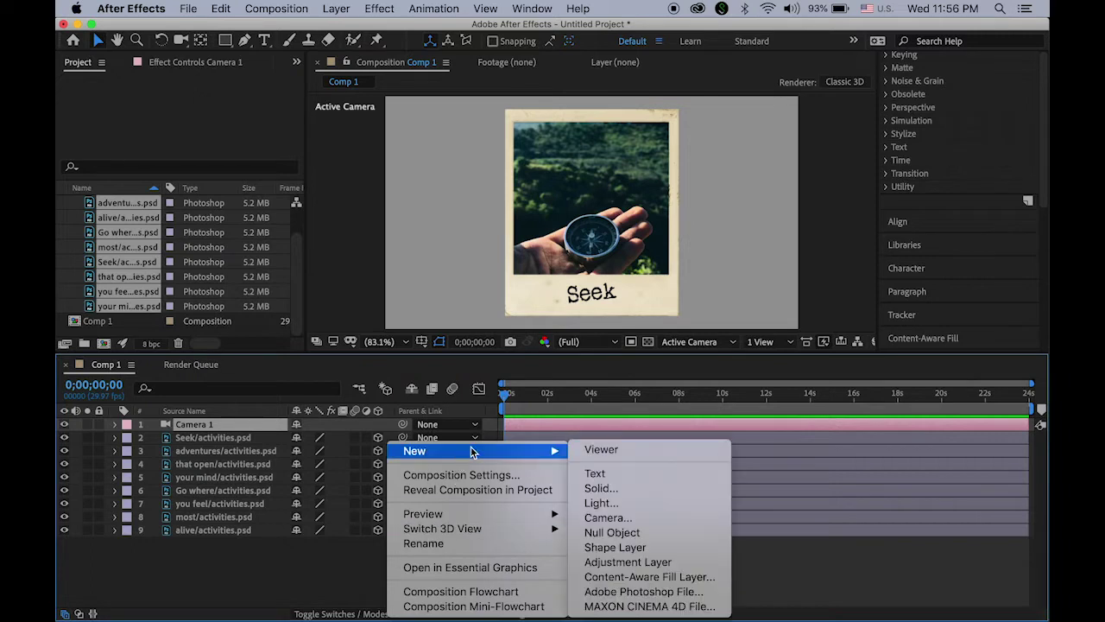
{"action": "left_click", "coordinate": [653, 533]}
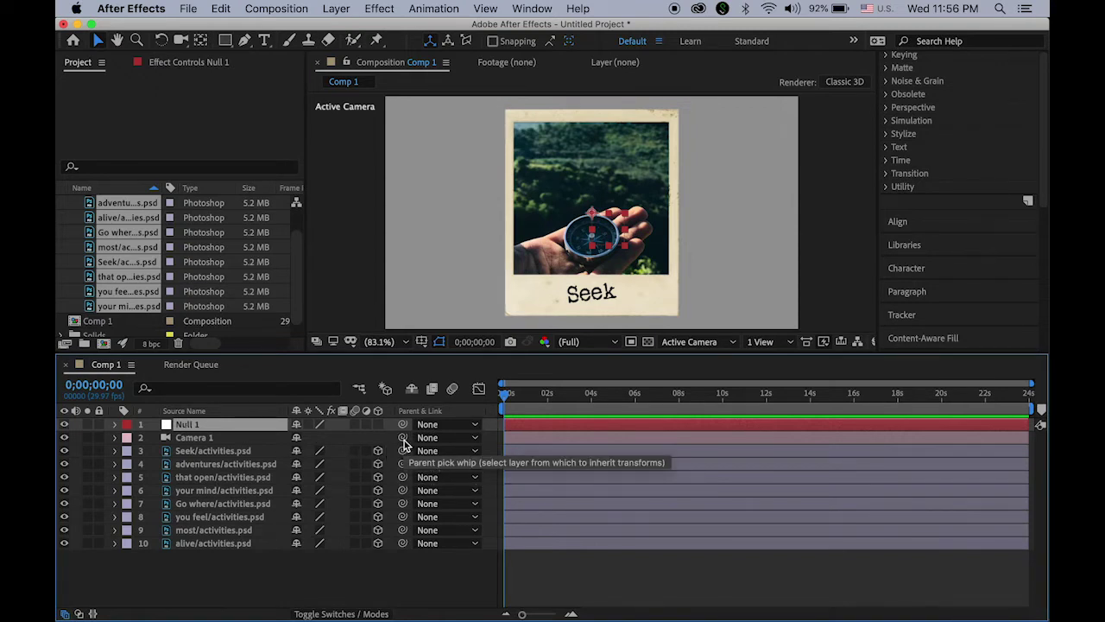
{"action": "left_click_drag", "start_coordinate": [403, 441], "coordinate": [265, 428]}
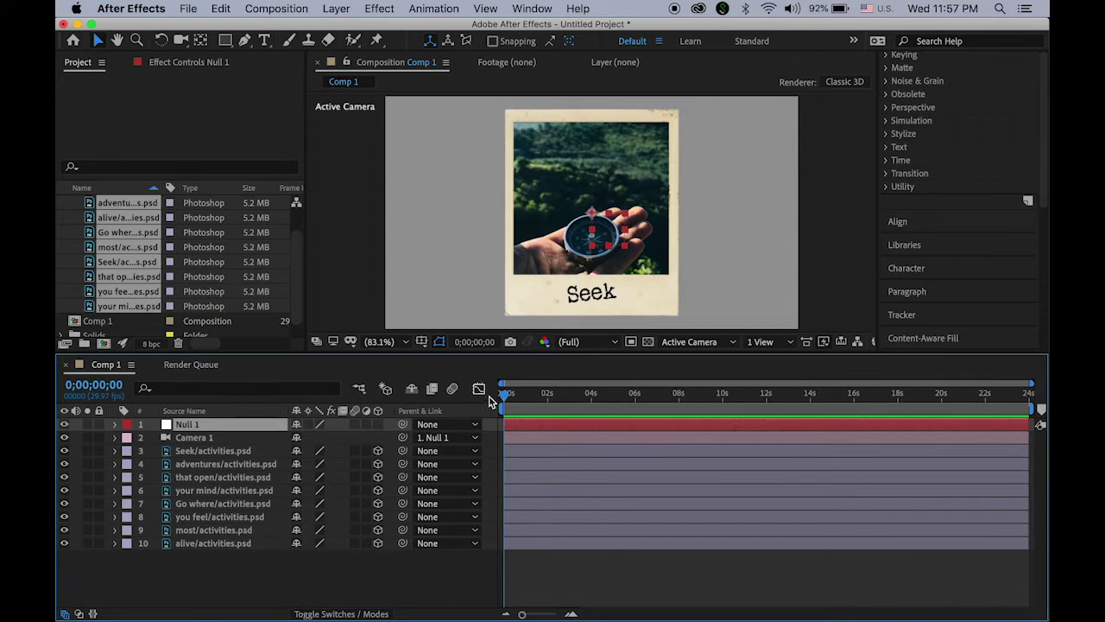
{"action": "left_click", "coordinate": [791, 344]}
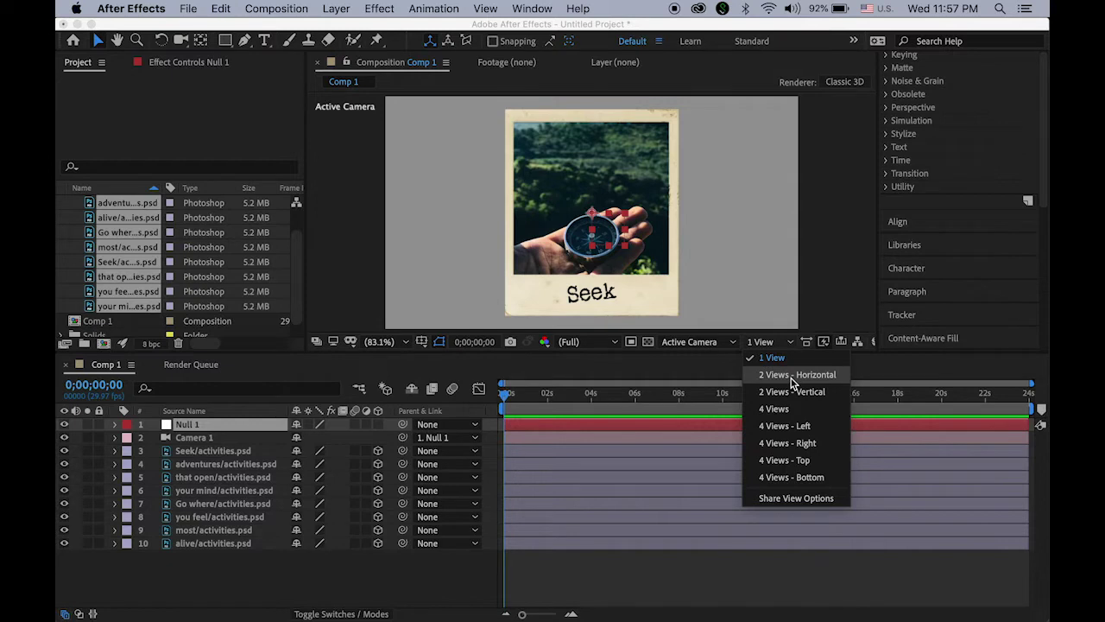
{"action": "left_click", "coordinate": [793, 377]}
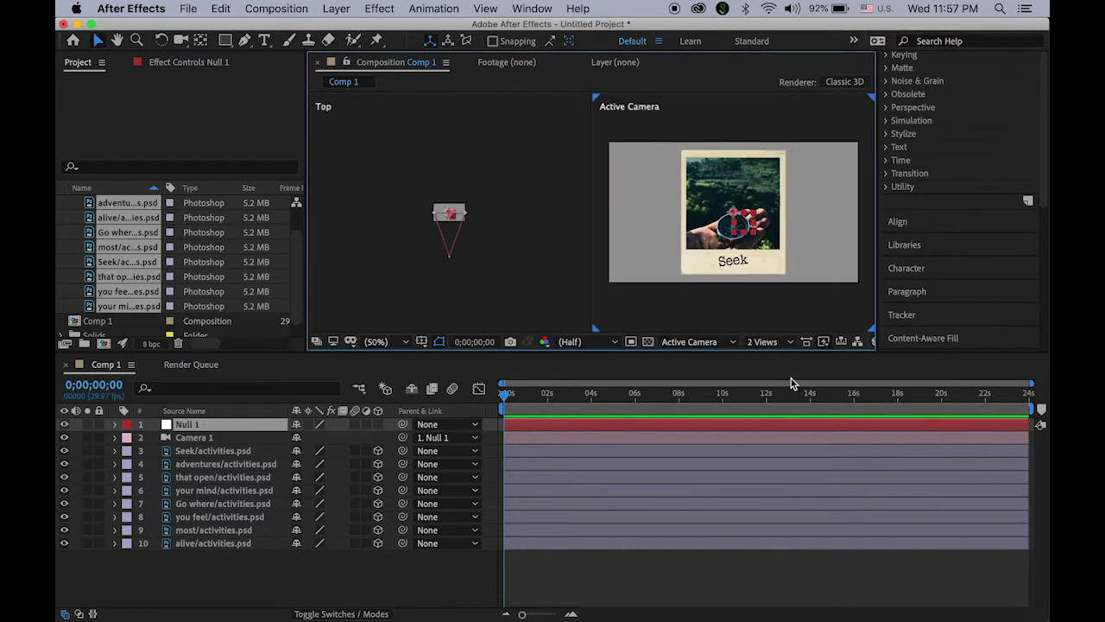
{"action": "left_click", "coordinate": [406, 342]}
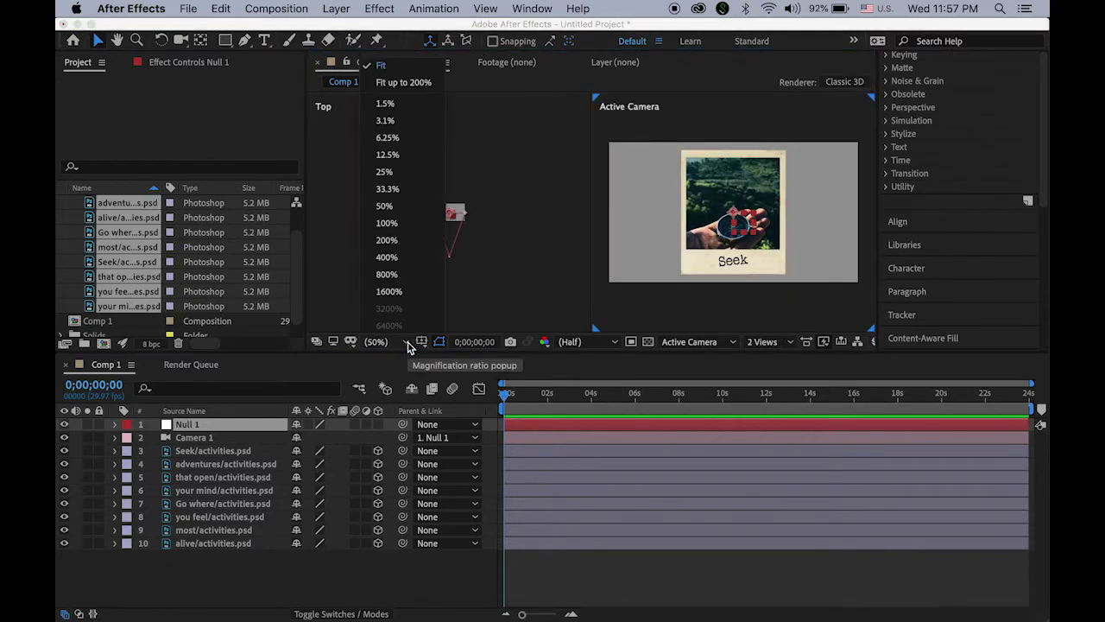
{"action": "left_click", "coordinate": [402, 224]}
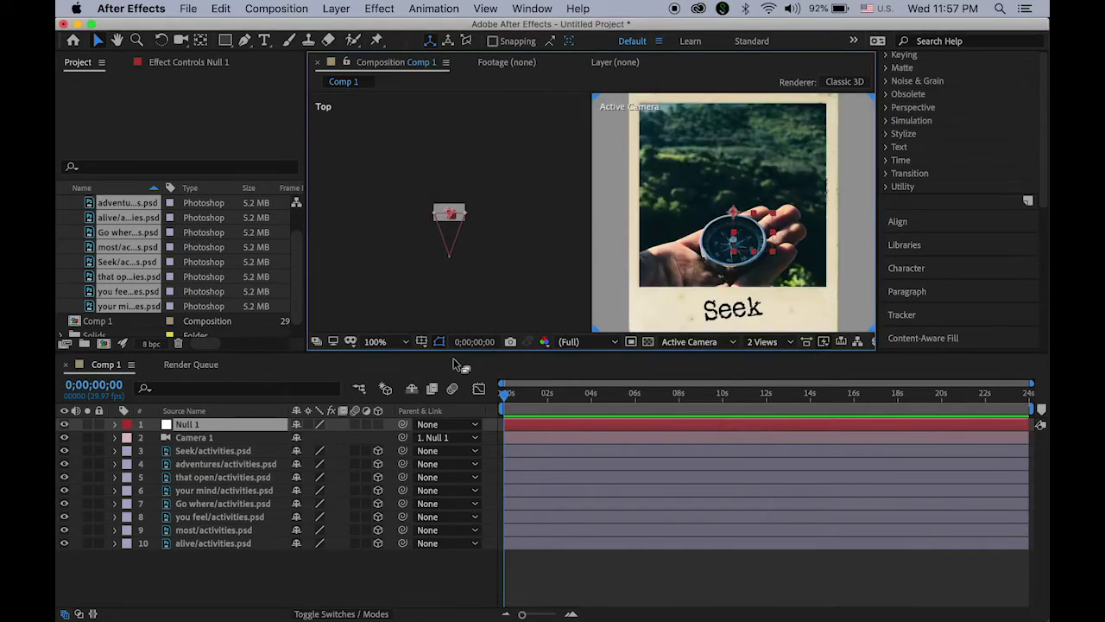
{"action": "left_click", "coordinate": [406, 342]}
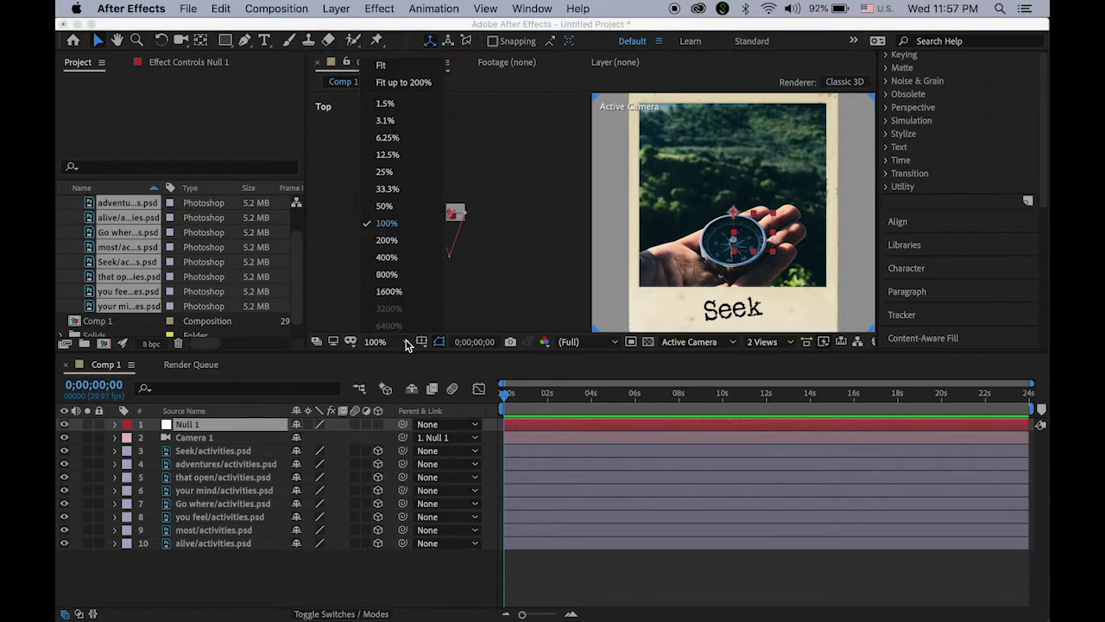
{"action": "left_click", "coordinate": [396, 206]}
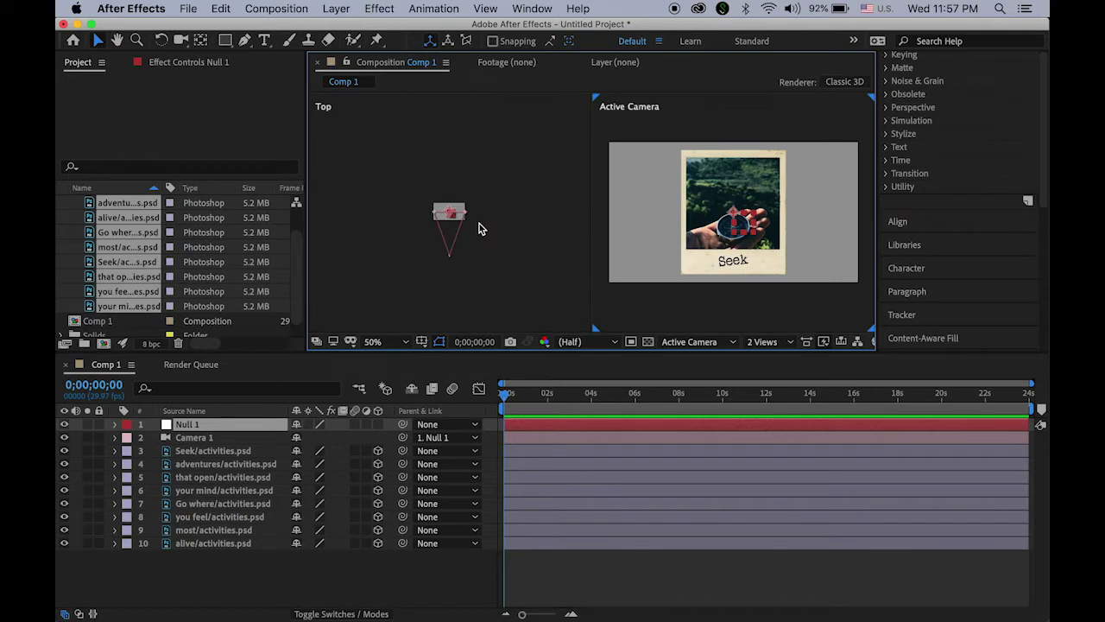
{"action": "scroll", "coordinate": [479, 222], "scroll_direction": "up", "scroll_amount": 2}
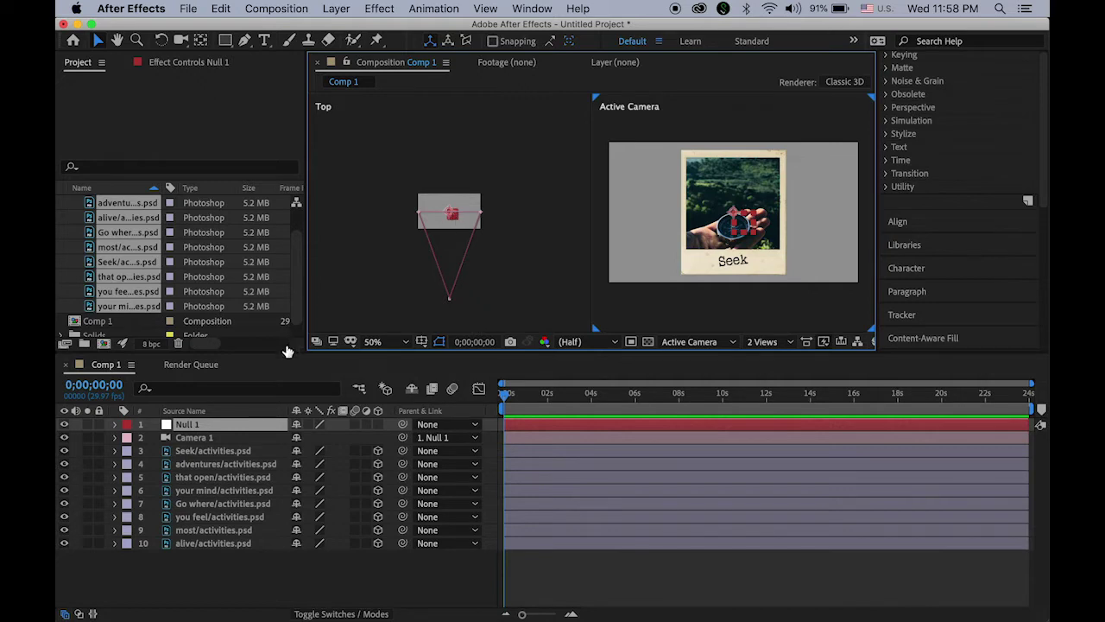
Step: In the Top view, push the adventures photo back in depth, out to the right and higher
{"action": "left_click", "coordinate": [216, 453]}
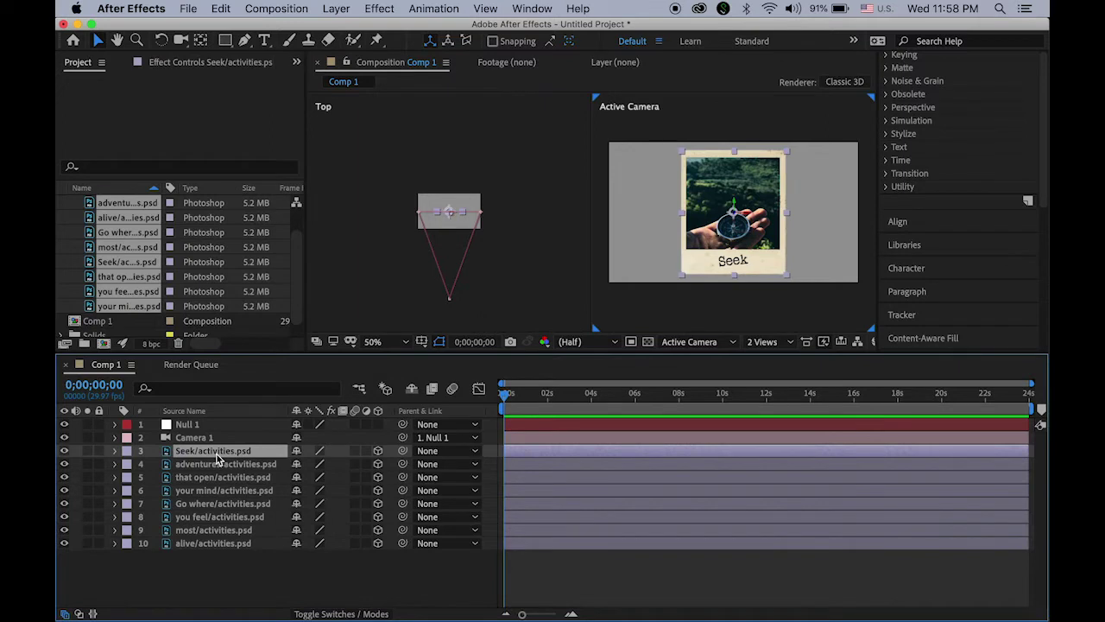
{"action": "left_click", "coordinate": [219, 468]}
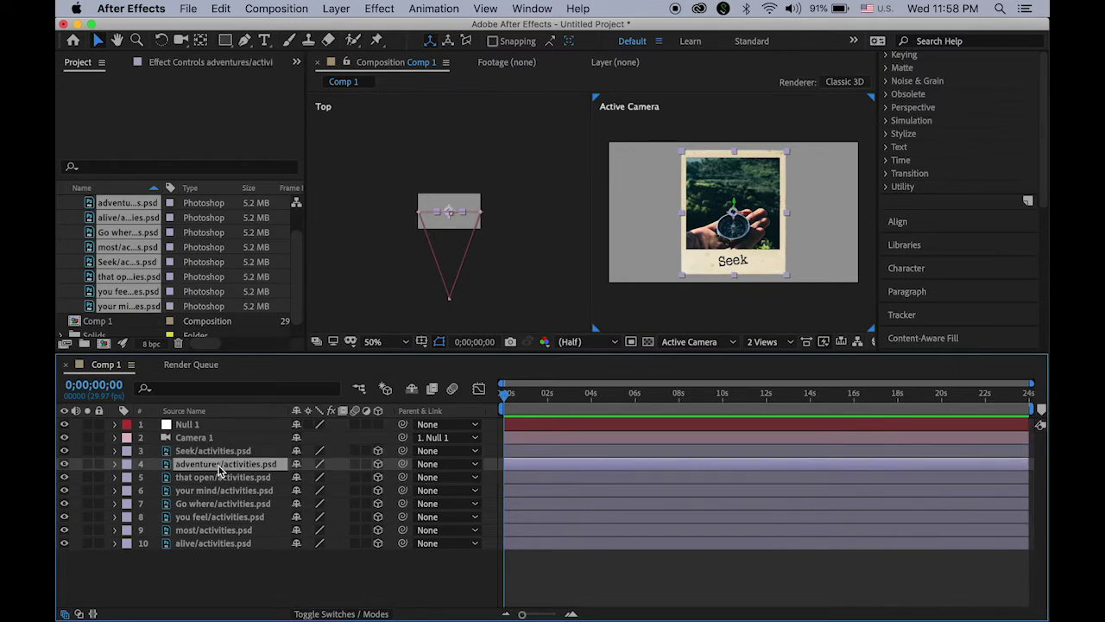
{"action": "left_click", "coordinate": [447, 215]}
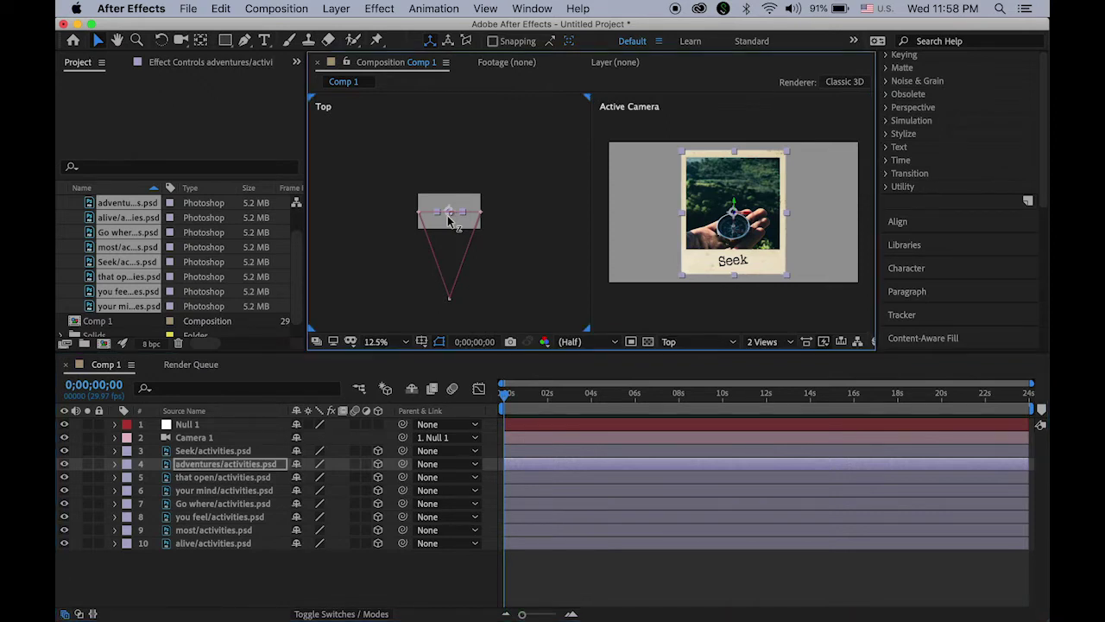
{"action": "left_click_drag", "start_coordinate": [448, 215], "coordinate": [448, 206]}
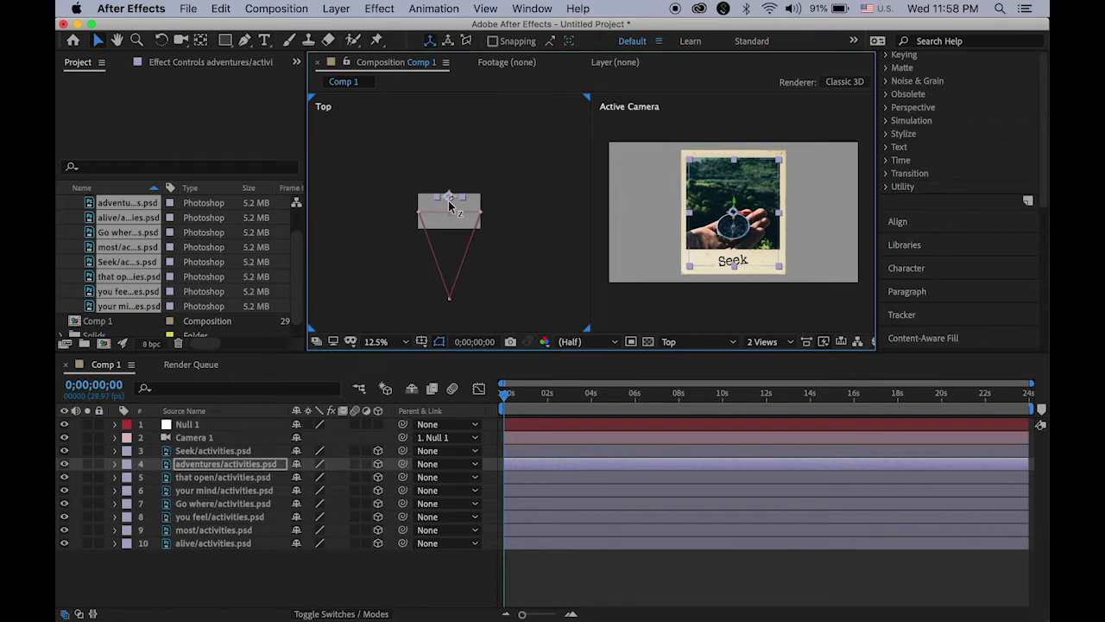
{"action": "left_click_drag", "start_coordinate": [448, 204], "coordinate": [448, 204]}
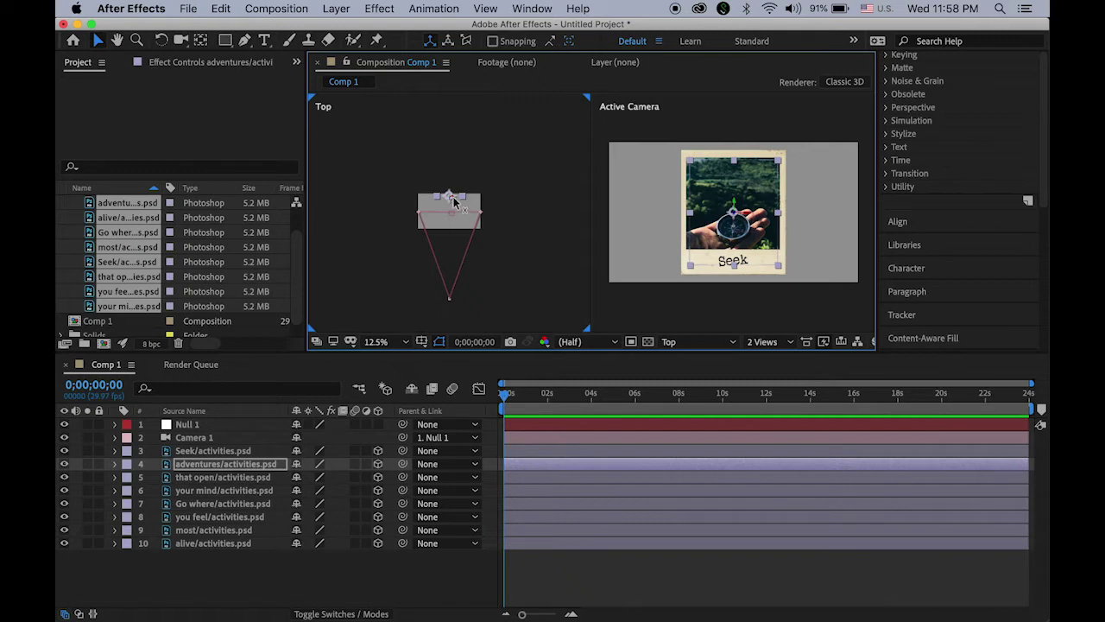
{"action": "left_click_drag", "start_coordinate": [454, 201], "coordinate": [484, 207]}
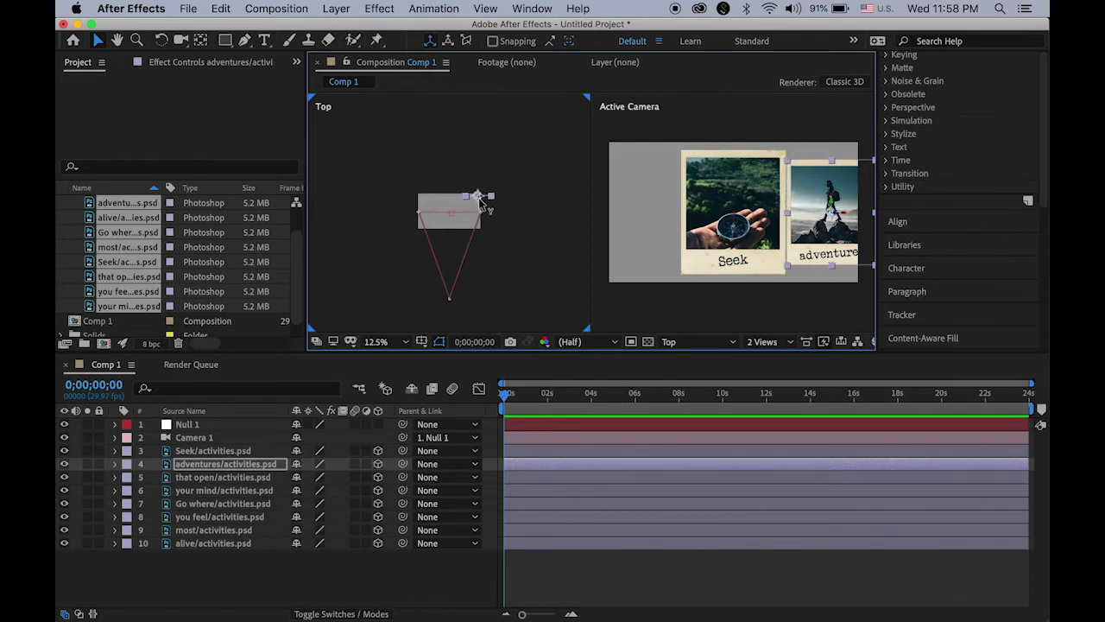
{"action": "mouse_move", "coordinate": [481, 200]}
{"action": "left_mouse_down"}
{"action": "mouse_move", "coordinate": [476, 190]}
{"action": "mouse_move", "coordinate": [475, 216]}
{"action": "mouse_move", "coordinate": [488, 202]}
{"action": "left_mouse_up"}
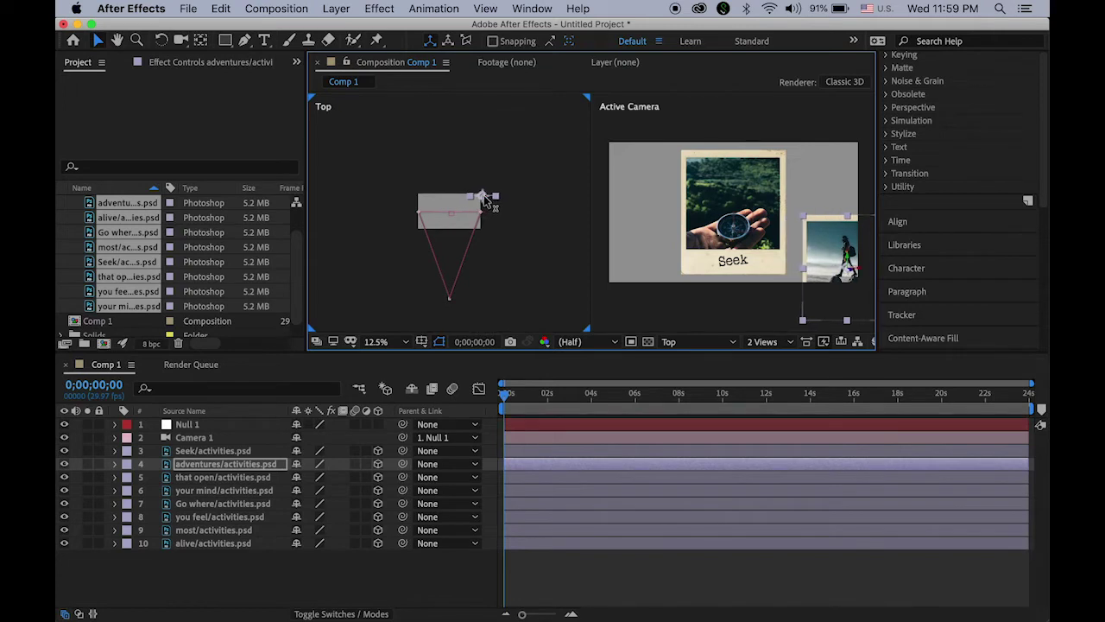
Step: Place that open, Go where, you feel, most and alive up-left and up-right around Seek
{"action": "left_click", "coordinate": [249, 476]}
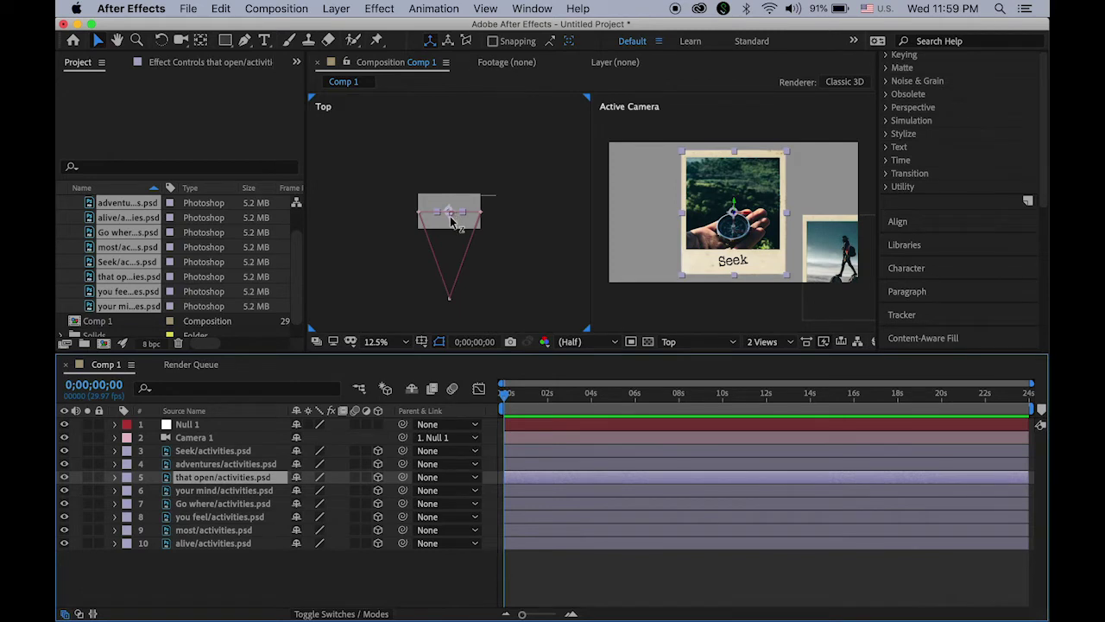
{"action": "left_click_drag", "start_coordinate": [451, 221], "coordinate": [475, 151]}
{"action": "key", "text": "ctrl+Down"}
{"action": "left_click_drag", "start_coordinate": [449, 218], "coordinate": [425, 152]}
{"action": "key", "text": "ctrl+Down"}
{"action": "left_click_drag", "start_coordinate": [449, 217], "coordinate": [516, 152]}
{"action": "key", "text": "ctrl+Down"}
{"action": "left_click_drag", "start_coordinate": [449, 217], "coordinate": [386, 118]}
{"action": "key", "text": "ctrl+Down"}
{"action": "left_click_drag", "start_coordinate": [448, 217], "coordinate": [484, 96]}
{"action": "left_click", "coordinate": [541, 246]}
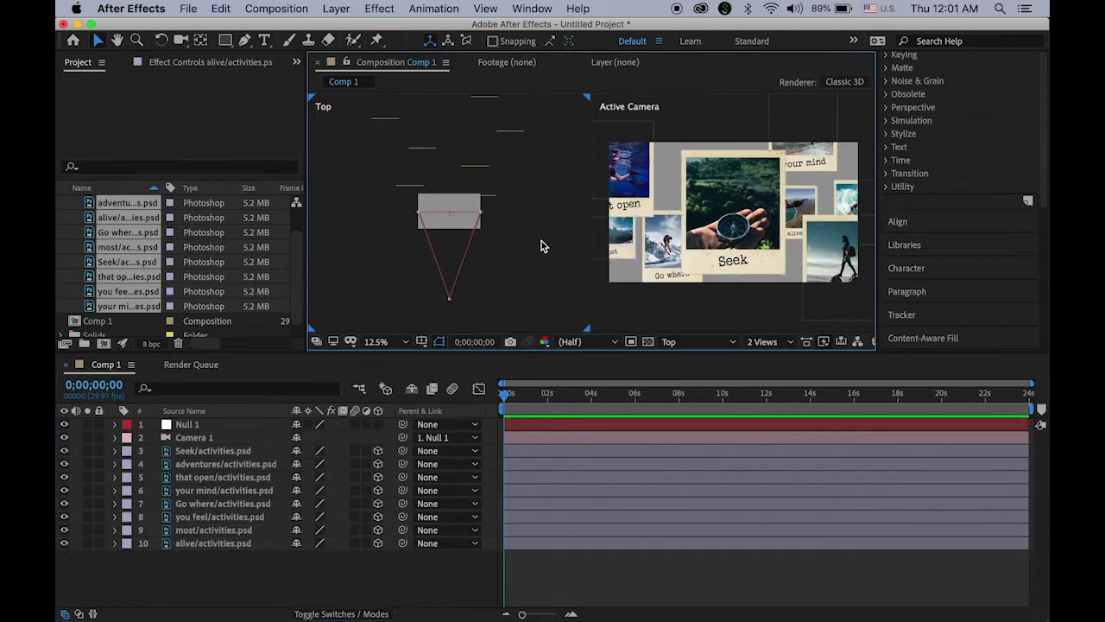
Step: Switch the viewer to 1 View and reveal Camera 1's Camera Options
{"action": "left_click", "coordinate": [791, 343]}
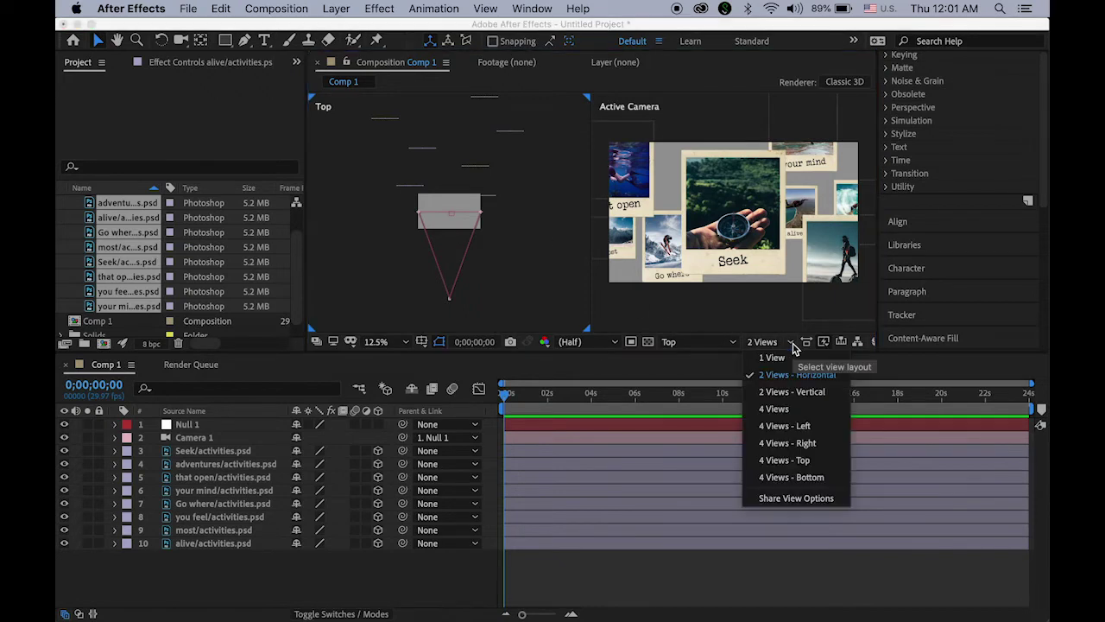
{"action": "left_click", "coordinate": [775, 357]}
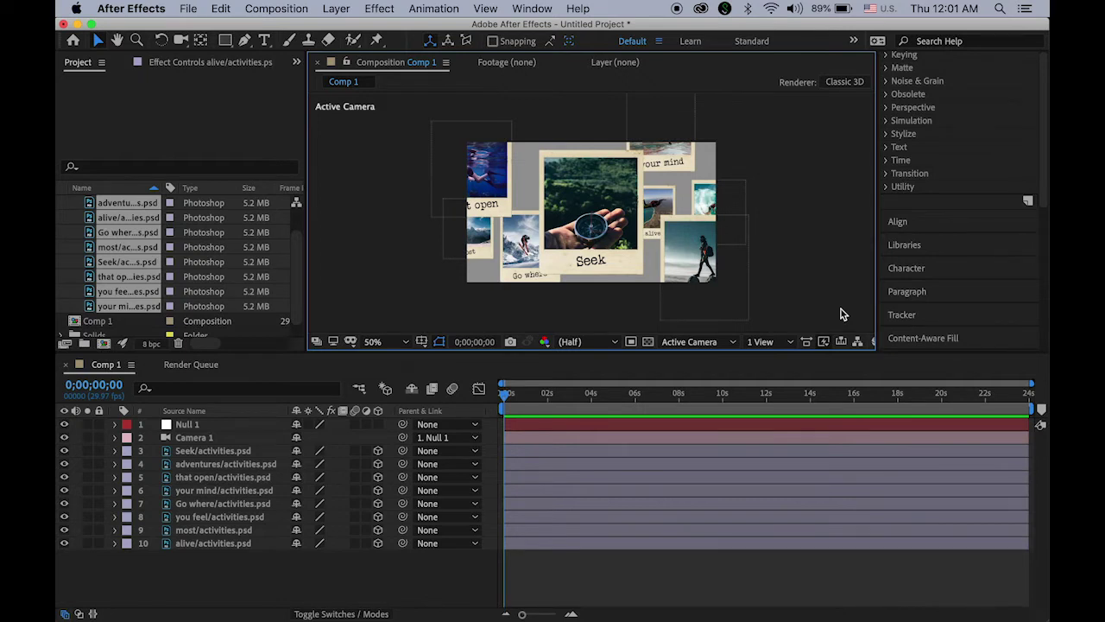
{"action": "left_click", "coordinate": [191, 438]}
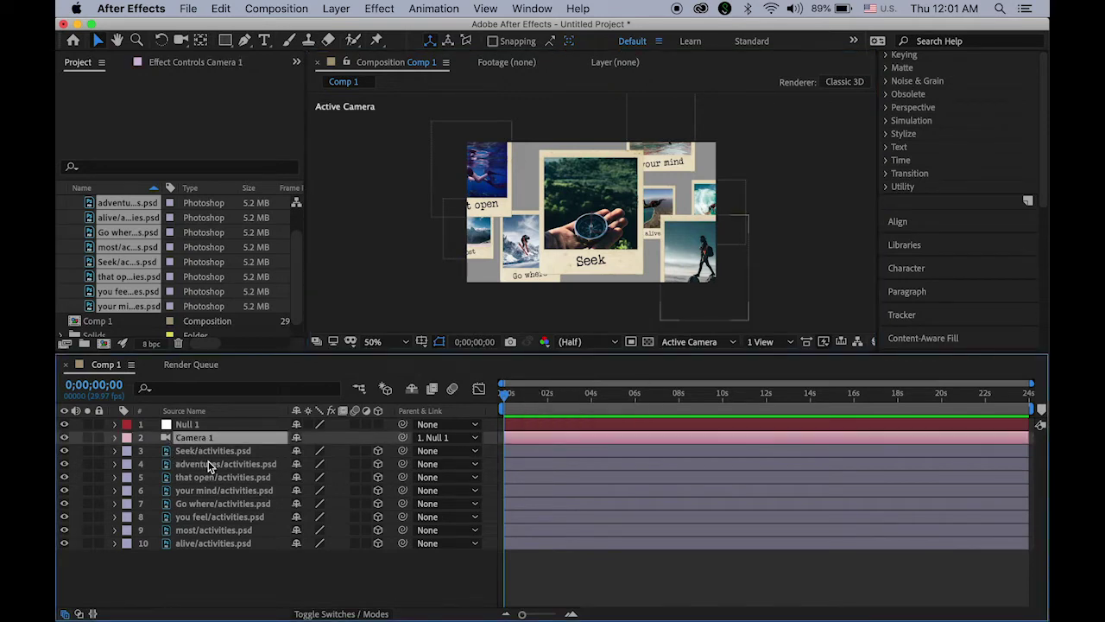
{"action": "left_click", "coordinate": [118, 438]}
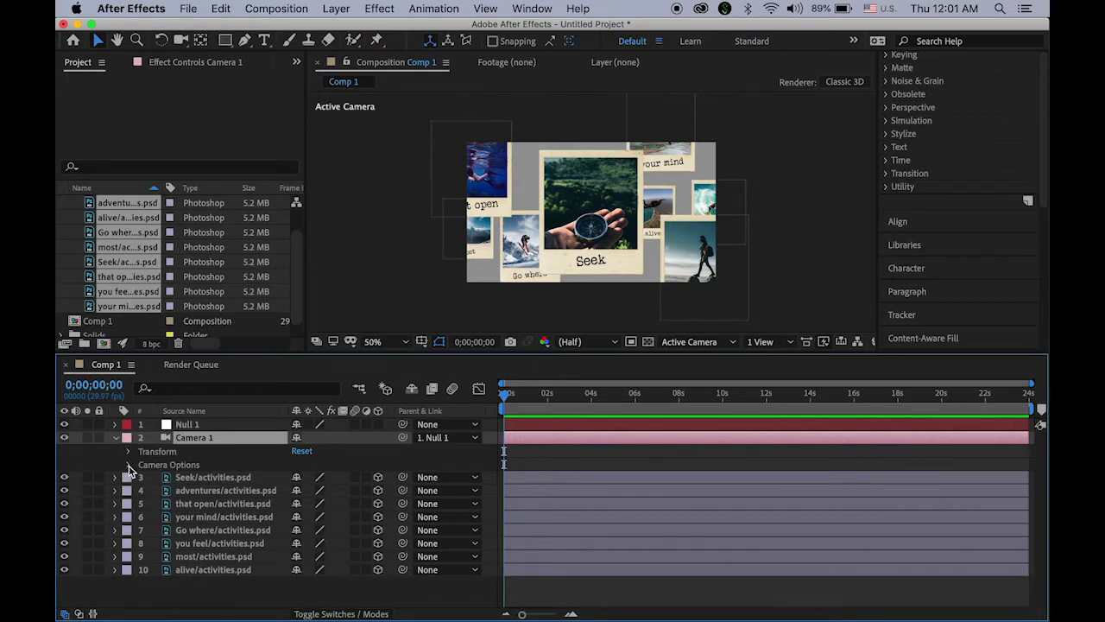
{"action": "left_click", "coordinate": [129, 467]}
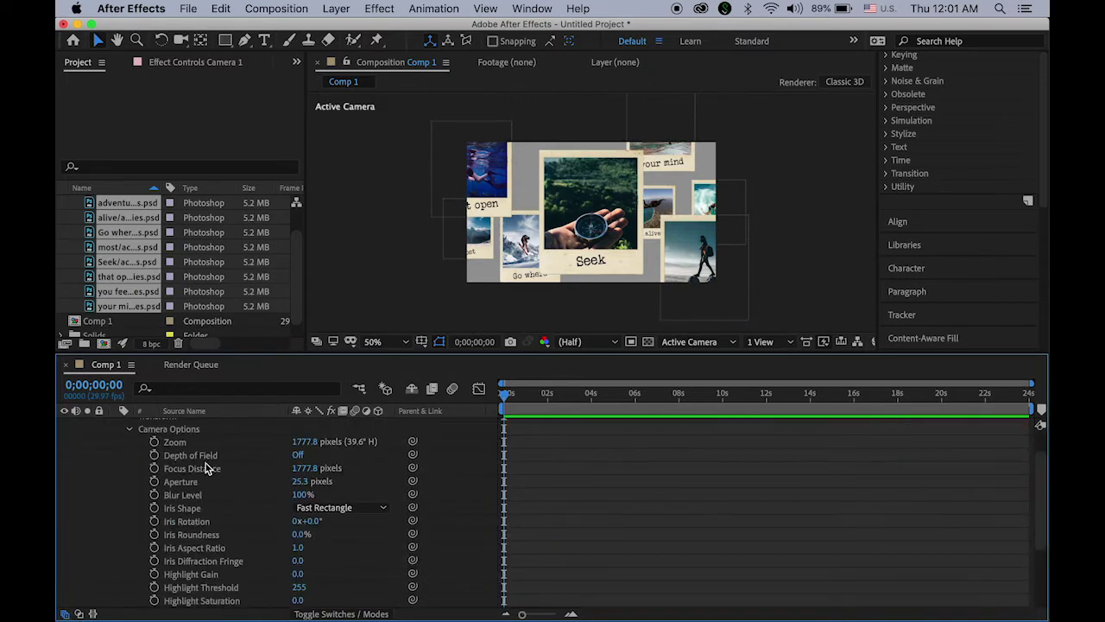
Step: Turn Depth of Field on and set Aperture to 300, then scrub it up to 500 pixels
{"action": "left_click", "coordinate": [297, 455]}
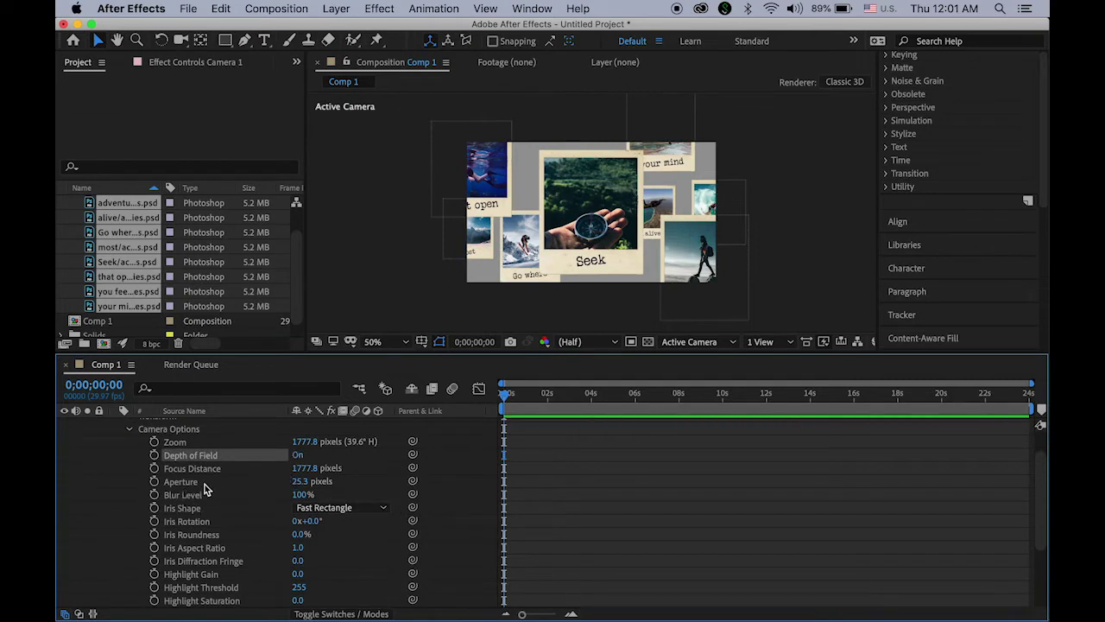
{"action": "left_click", "coordinate": [300, 481]}
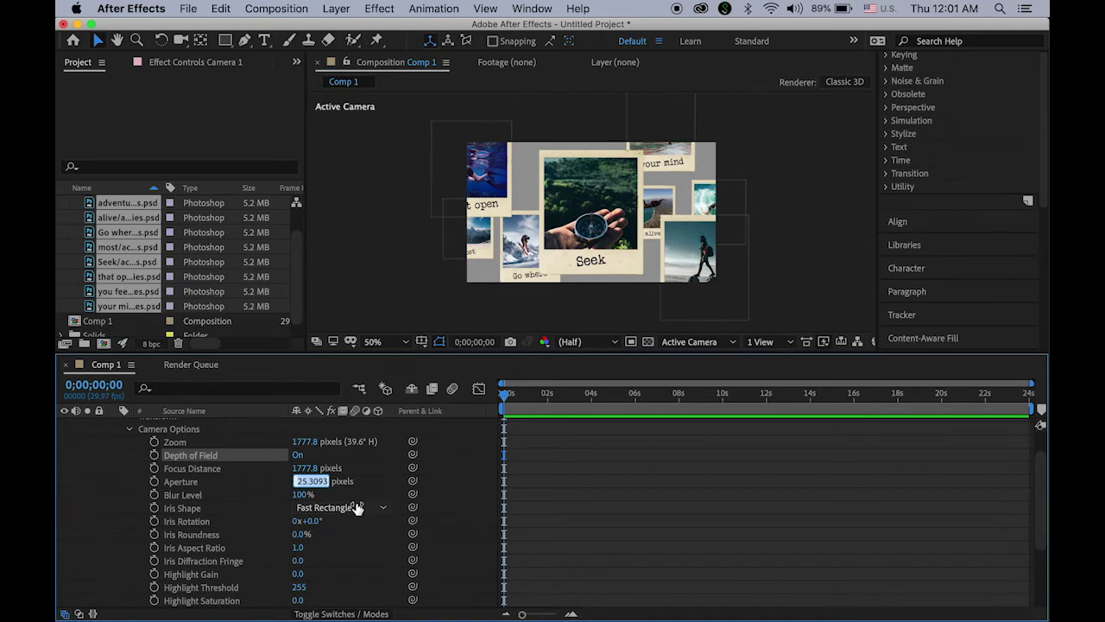
{"action": "type", "text": "300"}
{"action": "key", "text": "Return"}
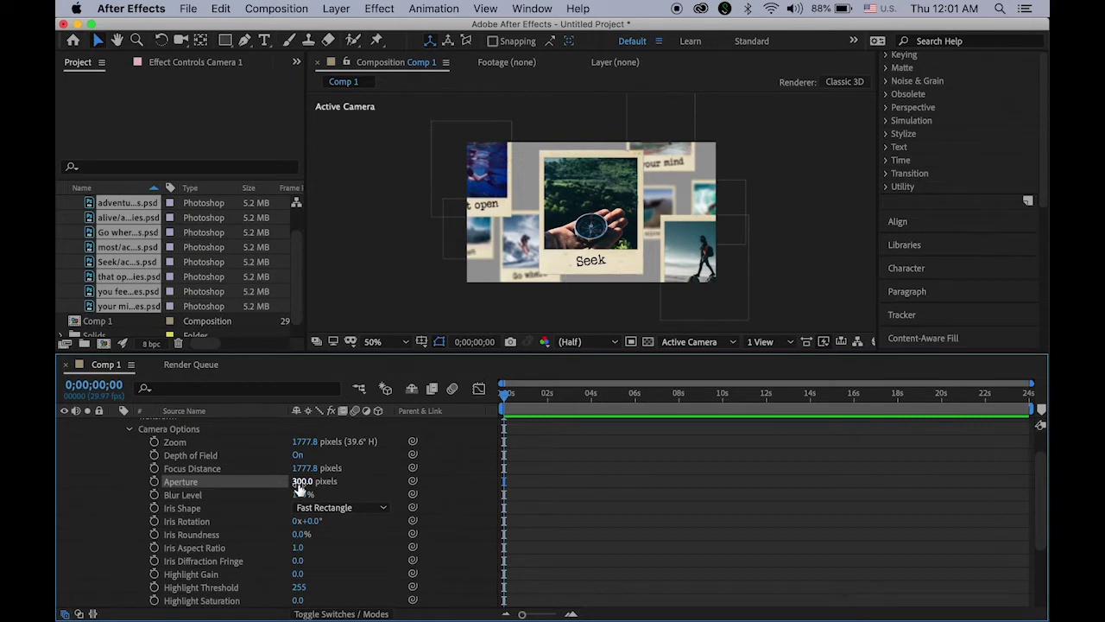
{"action": "left_click_drag", "start_coordinate": [299, 481], "coordinate": [464, 495]}
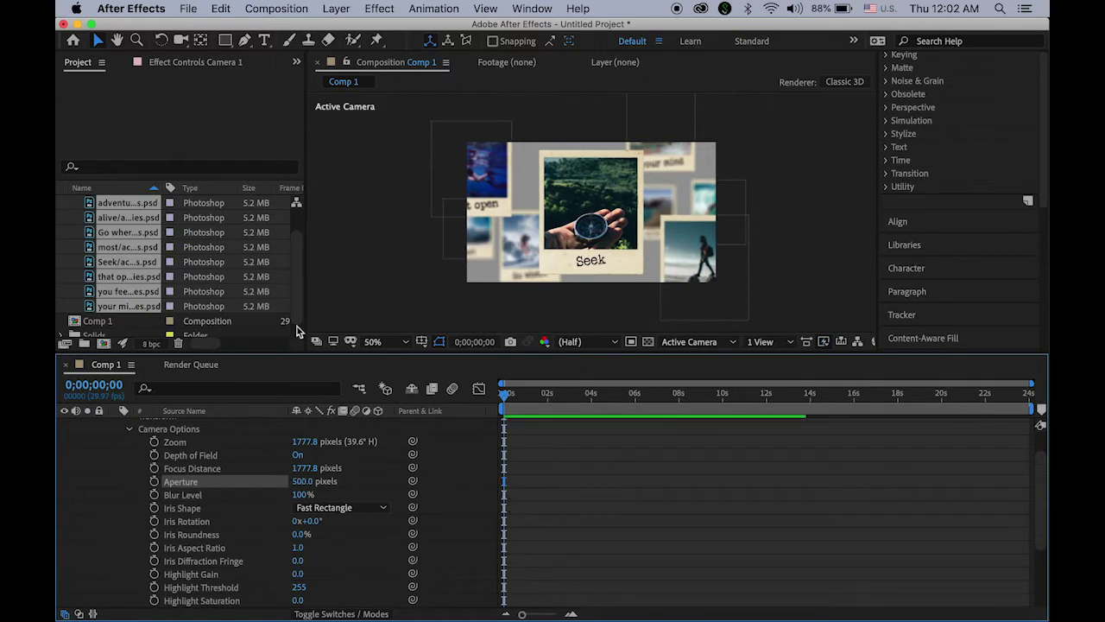
Step: Set viewer magnification to Fit up to 200% and collapse Camera 1's properties
{"action": "left_click", "coordinate": [403, 340]}
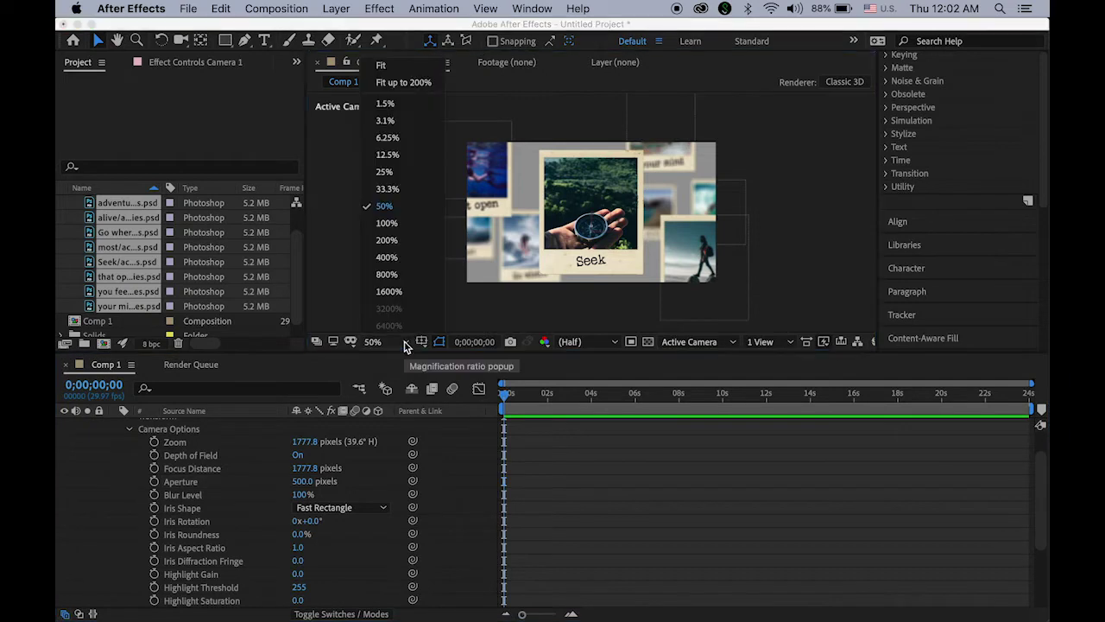
{"action": "left_click", "coordinate": [403, 82]}
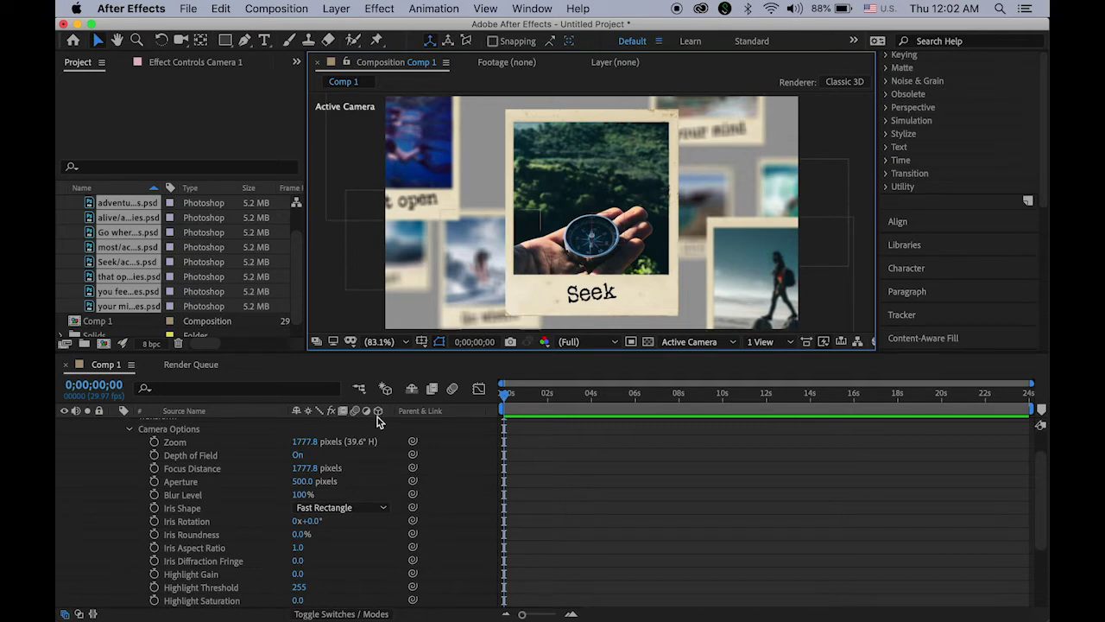
{"action": "scroll", "coordinate": [182, 475], "scroll_direction": "up", "scroll_amount": 3}
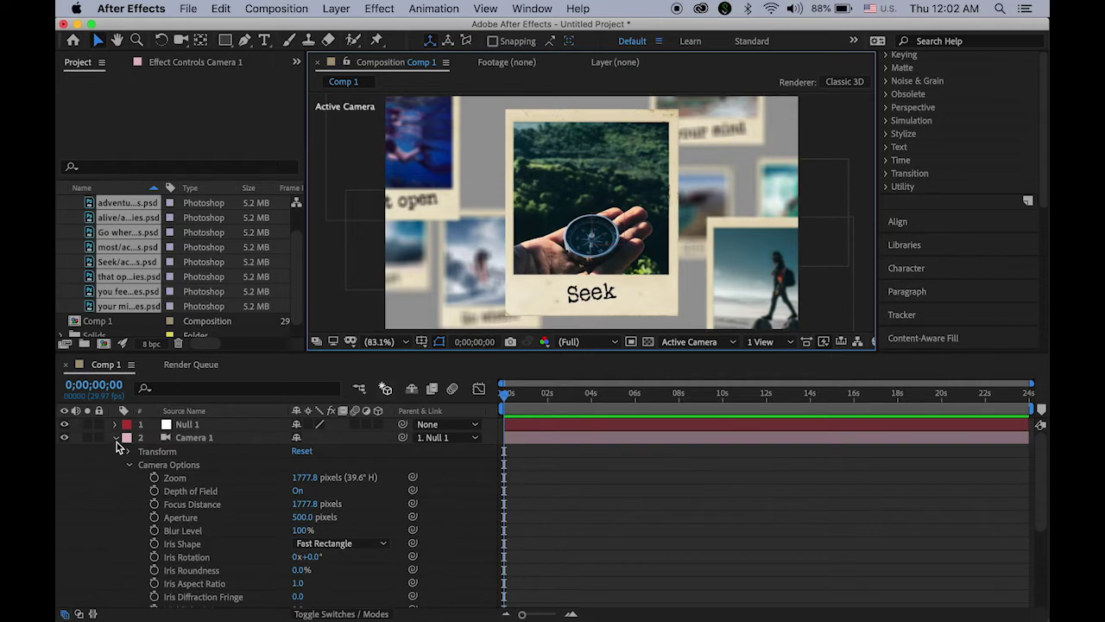
{"action": "left_click", "coordinate": [115, 438]}
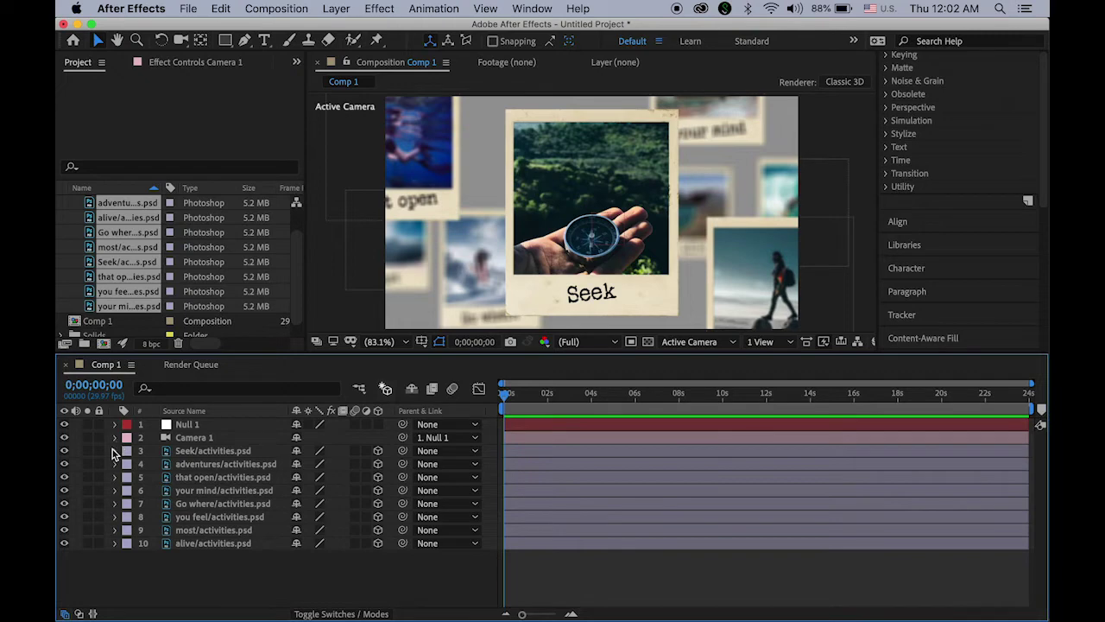
Step: Add a new Null Object layer to Comp 1
{"action": "right_click", "coordinate": [259, 575]}
{"action": "mouse_move", "coordinate": [373, 452]}
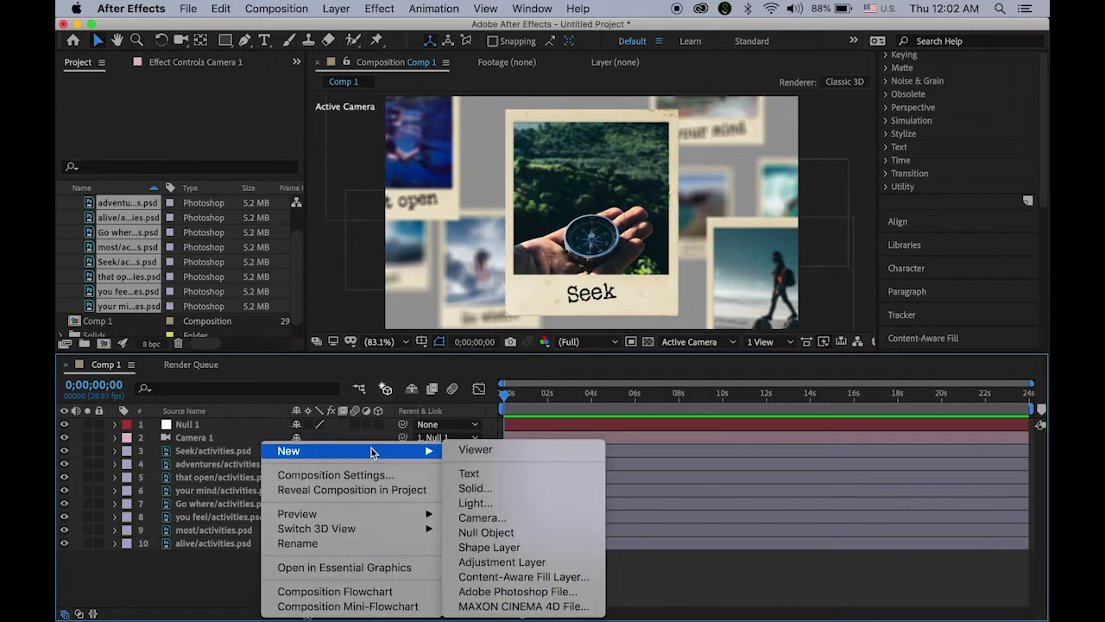
{"action": "left_click", "coordinate": [530, 534]}
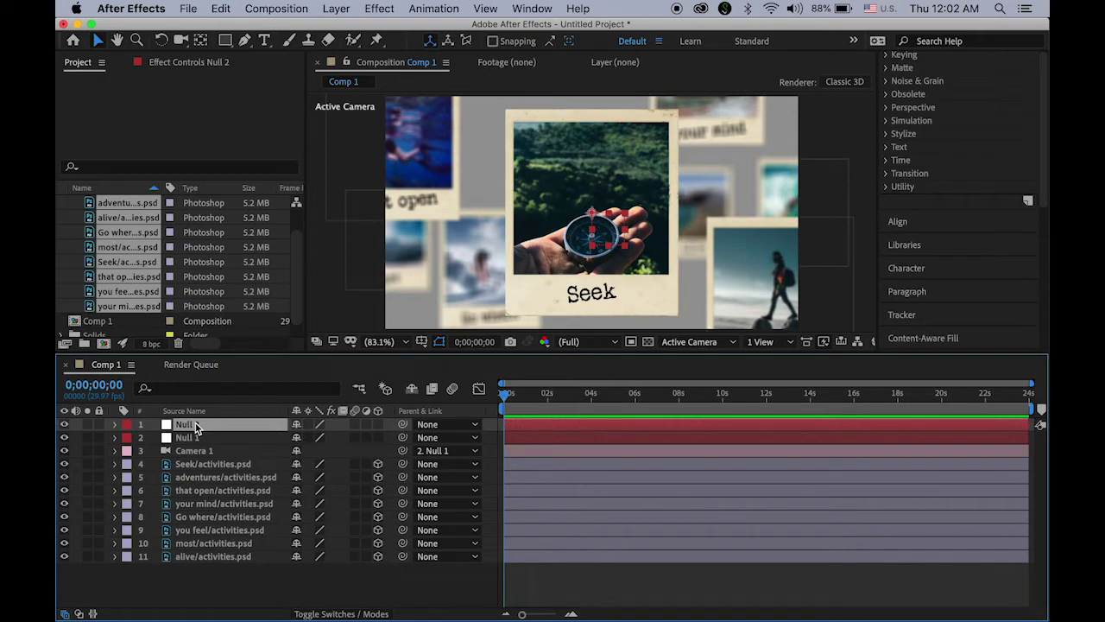
Step: Rename the new null to 'wiggle' and show its Position property
{"action": "key", "text": "Return"}
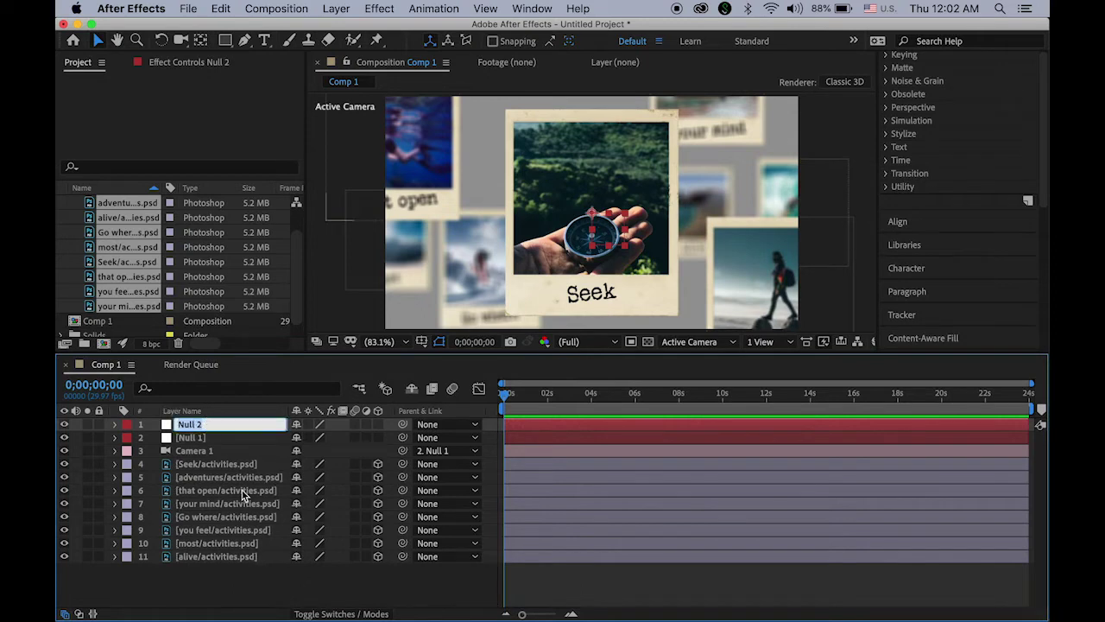
{"action": "type", "text": "wiggle"}
{"action": "key", "text": "Return"}
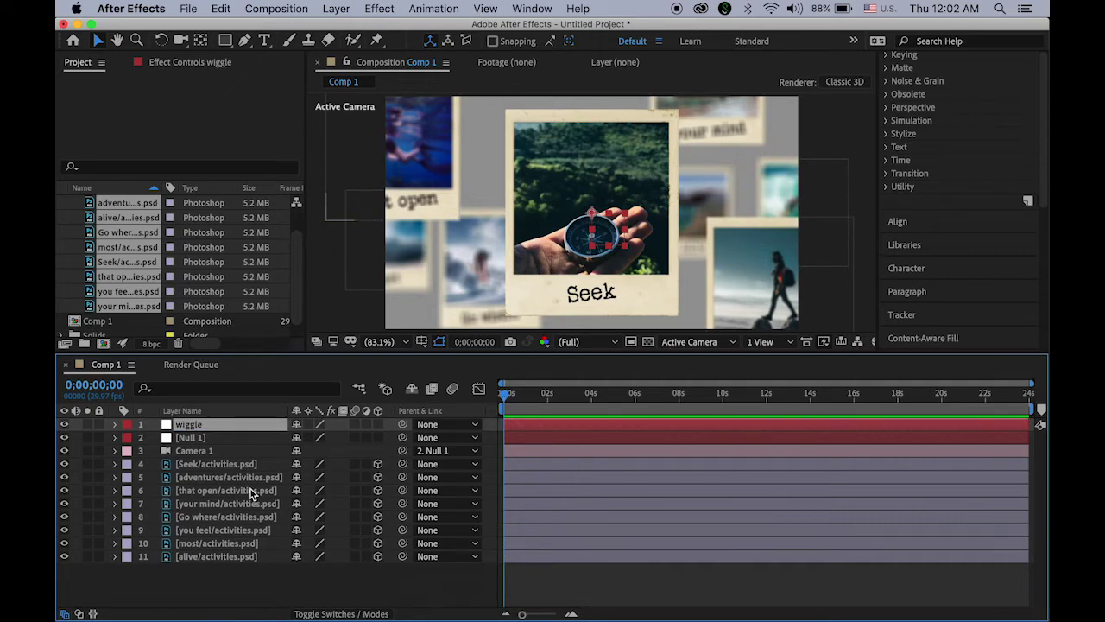
{"action": "key", "text": "p"}
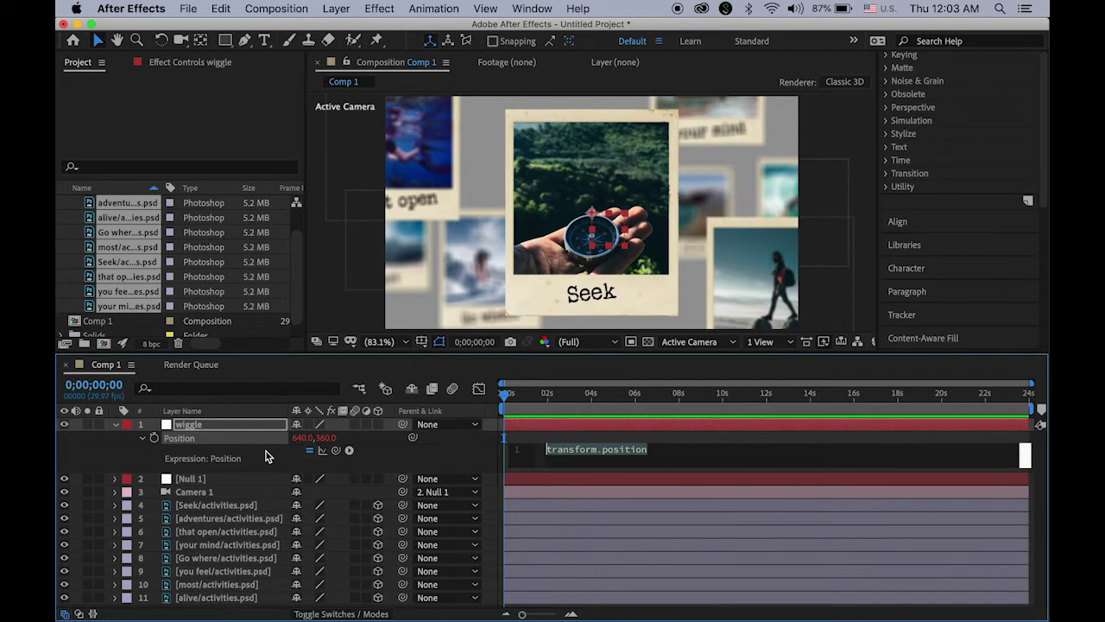
Step: Enter wiggle(2,30) as the wiggle layer's Position expression and fold the layer away
{"action": "type", "text": "wiggle"}
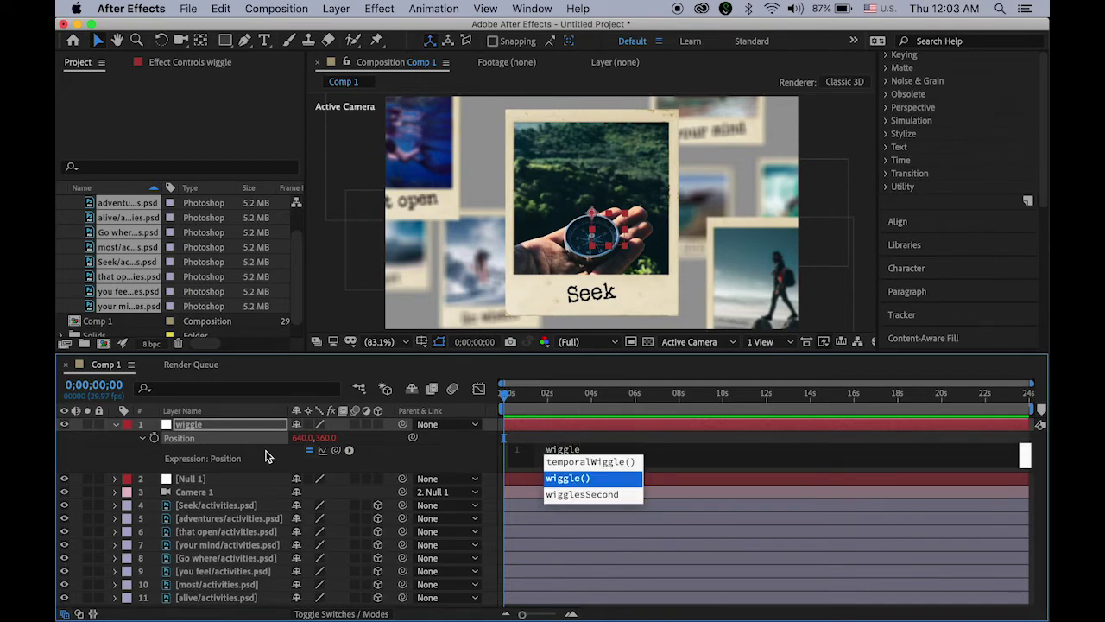
{"action": "key", "text": "Return"}
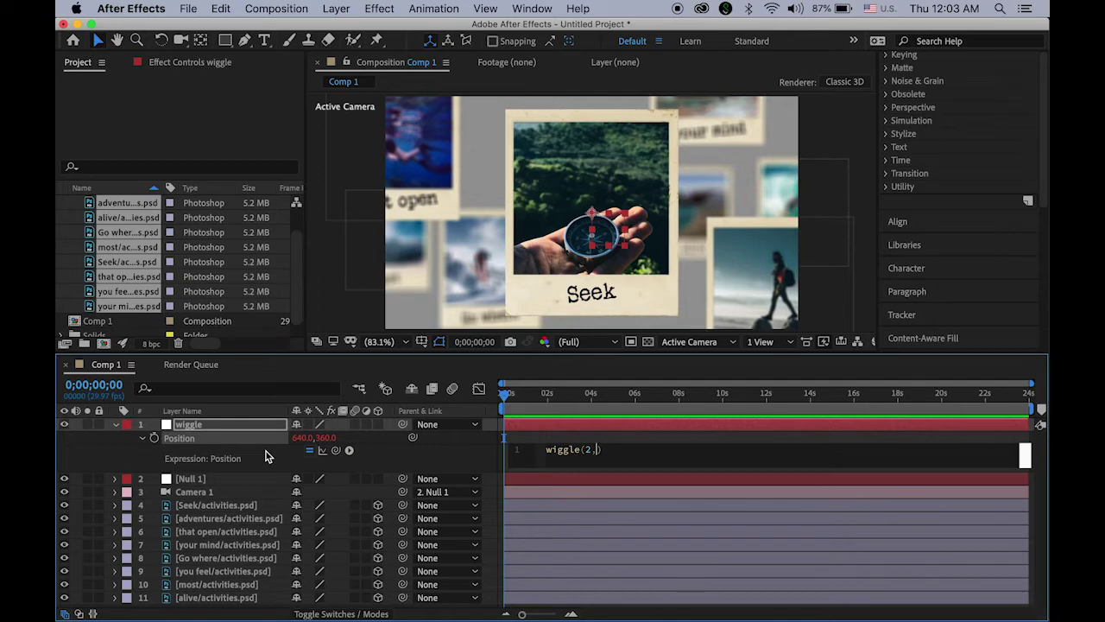
{"action": "type", "text": "30"}
{"action": "left_click", "coordinate": [117, 425]}
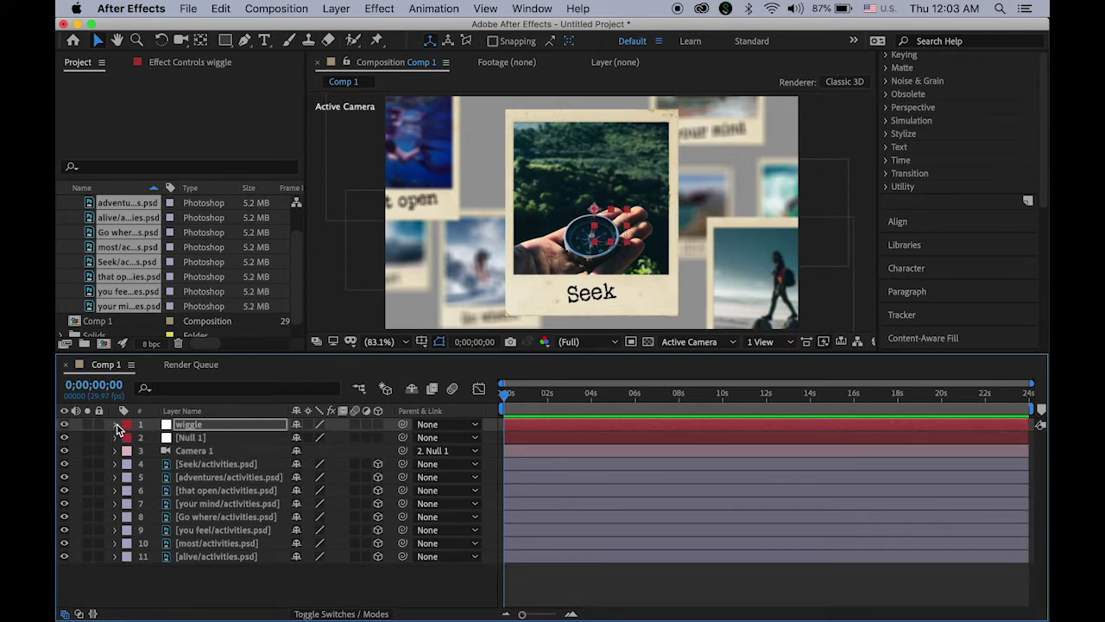
Step: Select the eight polaroid layers from Seek down and pick-whip them to the wiggle null
{"action": "left_click", "coordinate": [229, 467]}
{"action": "left_click", "coordinate": [245, 557], "text": "shift"}
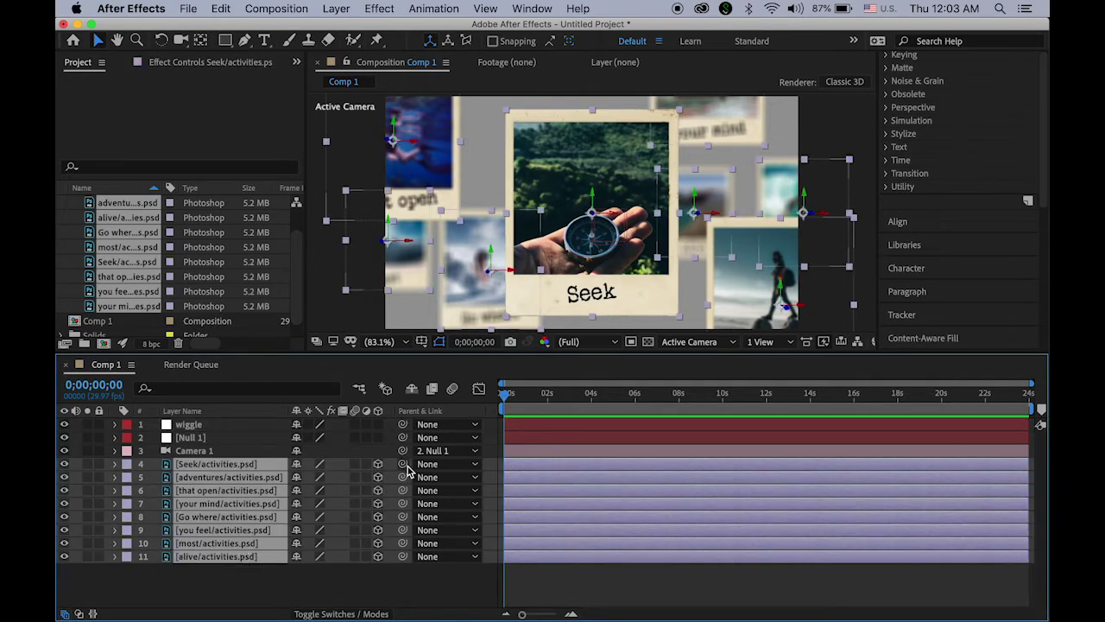
{"action": "left_click_drag", "start_coordinate": [403, 467], "coordinate": [246, 425]}
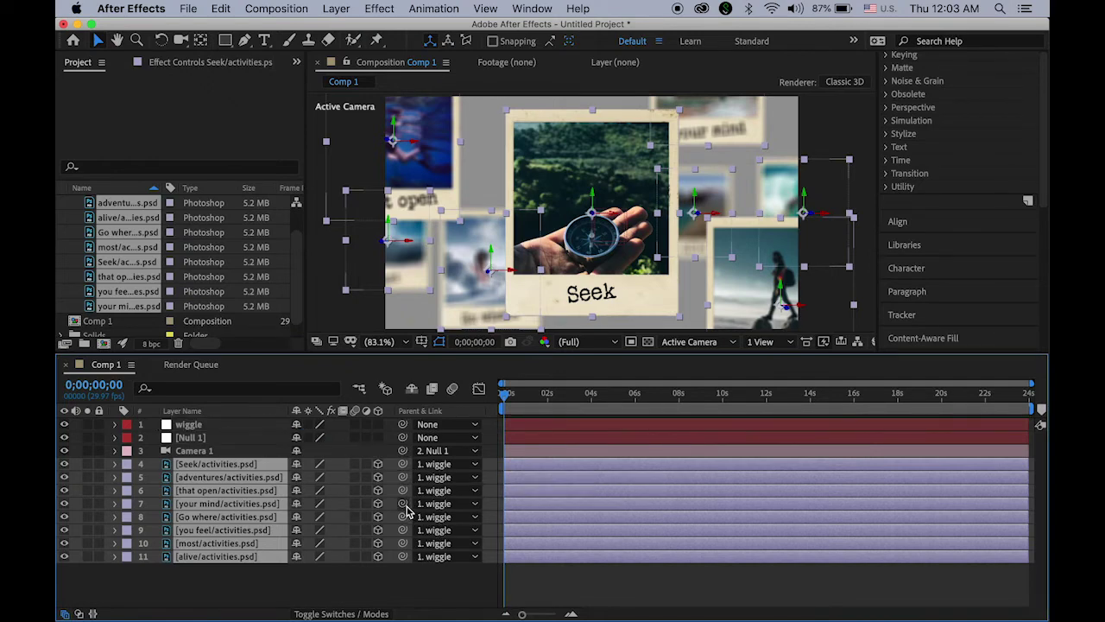
{"action": "mouse_move", "coordinate": [503, 399]}
{"action": "left_mouse_down"}
{"action": "mouse_move", "coordinate": [560, 401]}
{"action": "mouse_move", "coordinate": [504, 404]}
{"action": "left_mouse_up"}
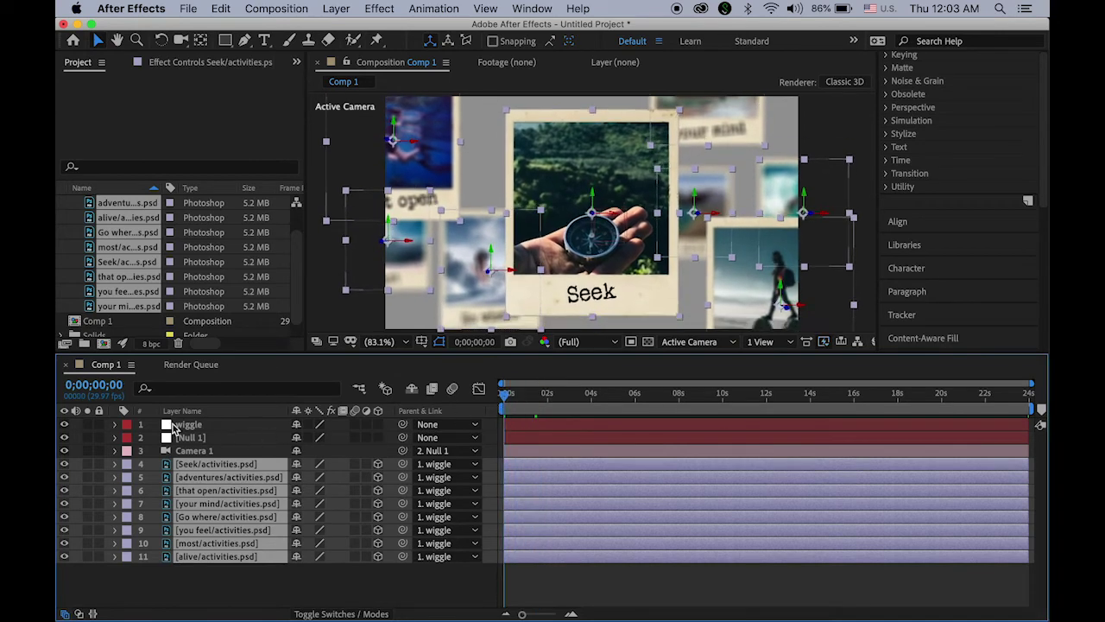
{"action": "left_click", "coordinate": [115, 424]}
{"action": "left_click", "coordinate": [115, 424]}
Step: Enable Null 1's 3D Layer switch and show its Position of 640, 360, 0
{"action": "left_click_drag", "start_coordinate": [523, 616], "coordinate": [538, 615]}
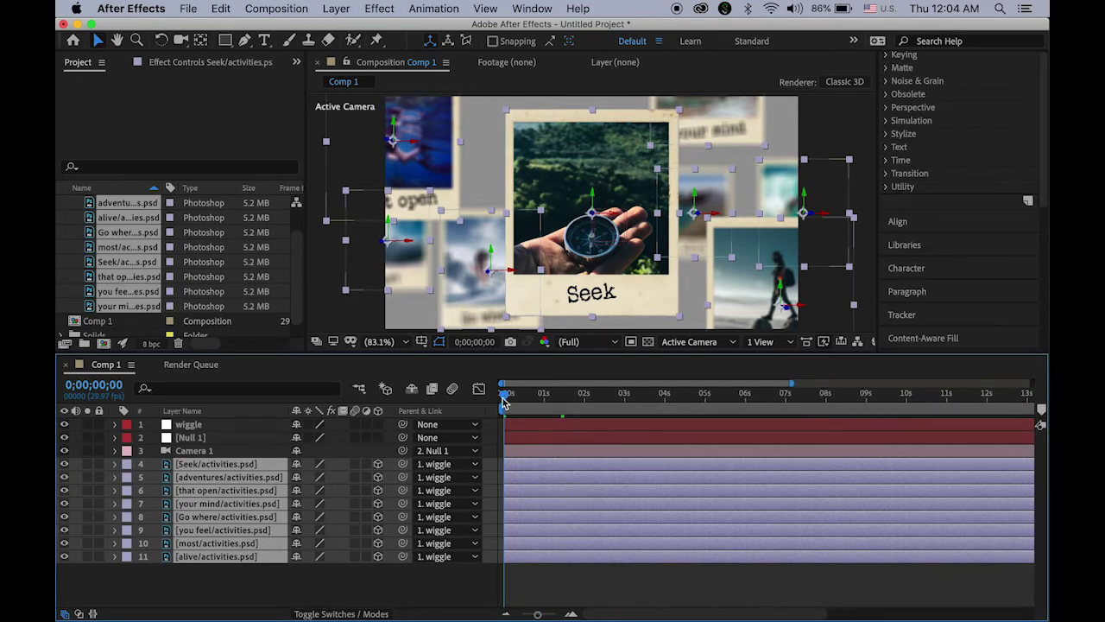
{"action": "left_click_drag", "start_coordinate": [505, 398], "coordinate": [544, 405]}
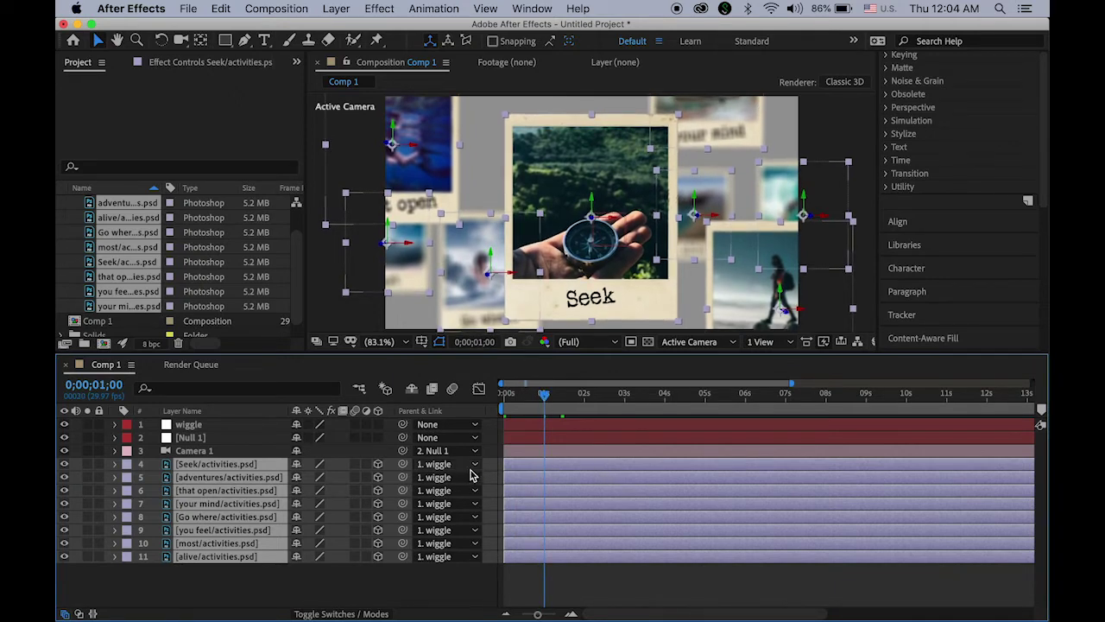
{"action": "left_click", "coordinate": [241, 424]}
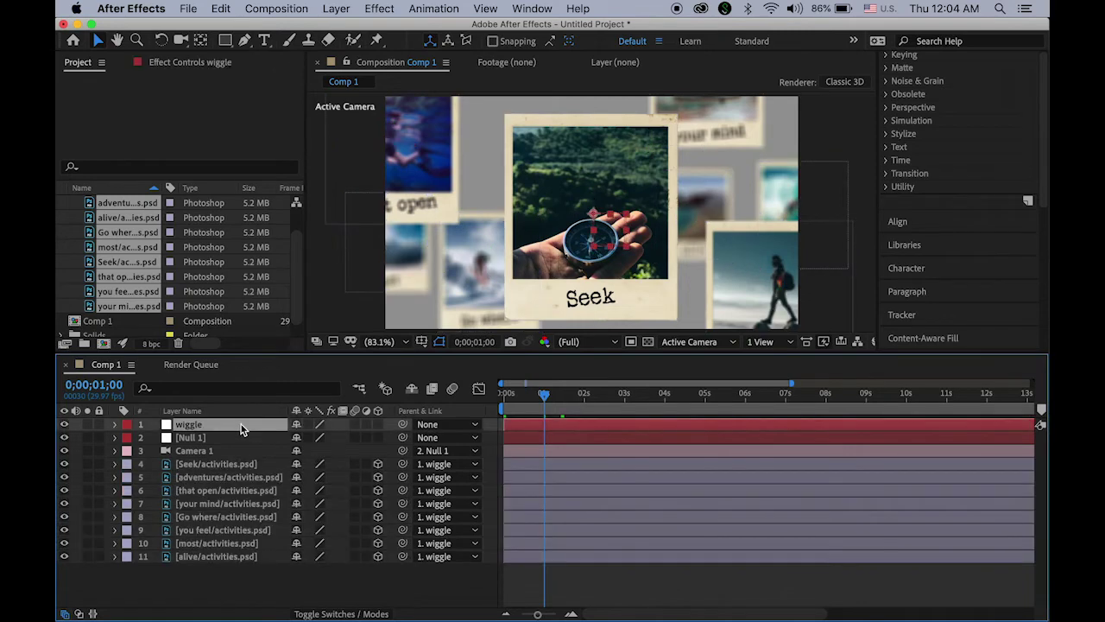
{"action": "left_click", "coordinate": [225, 439]}
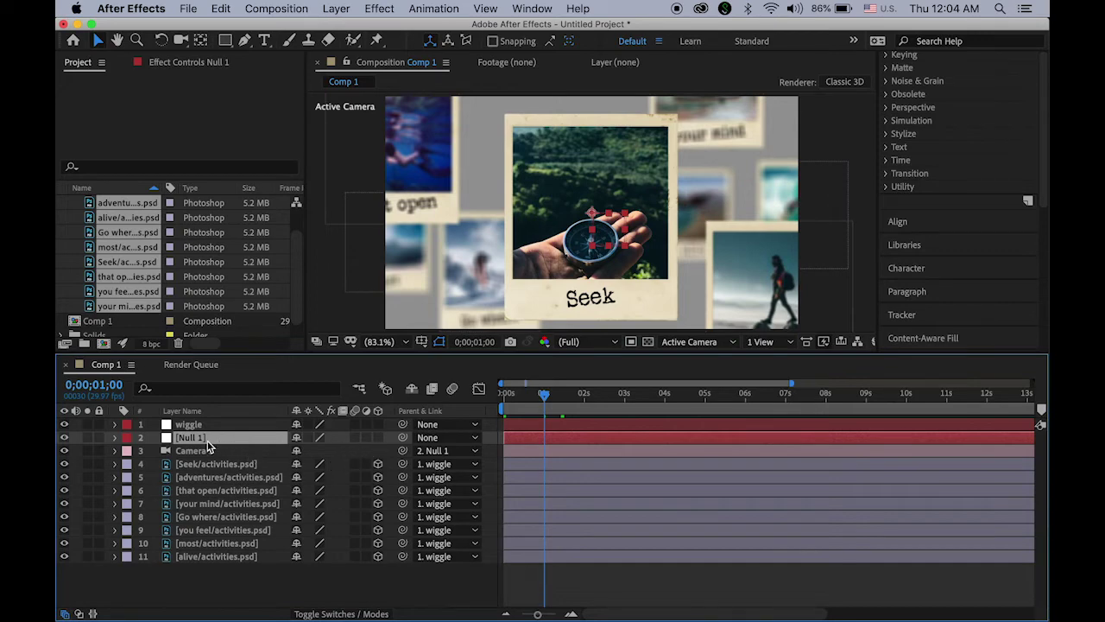
{"action": "left_click", "coordinate": [378, 438]}
{"action": "key", "text": "p"}
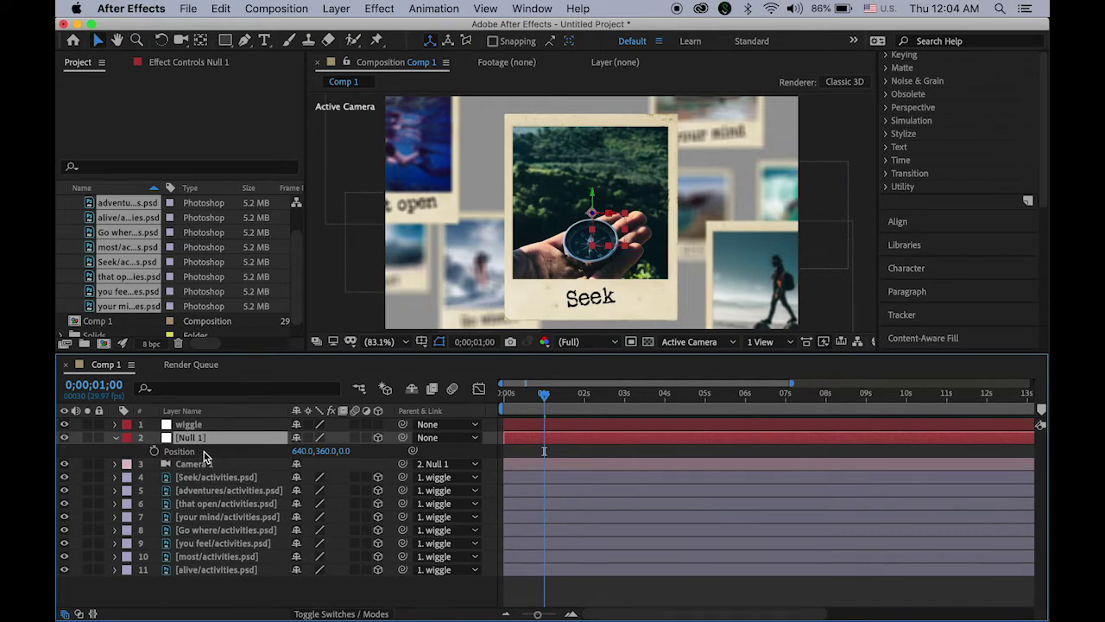
Step: Keyframe Null 1's Position at 1 s and 0 s, raising Z at frame 0 to 2877
{"action": "left_click", "coordinate": [154, 452]}
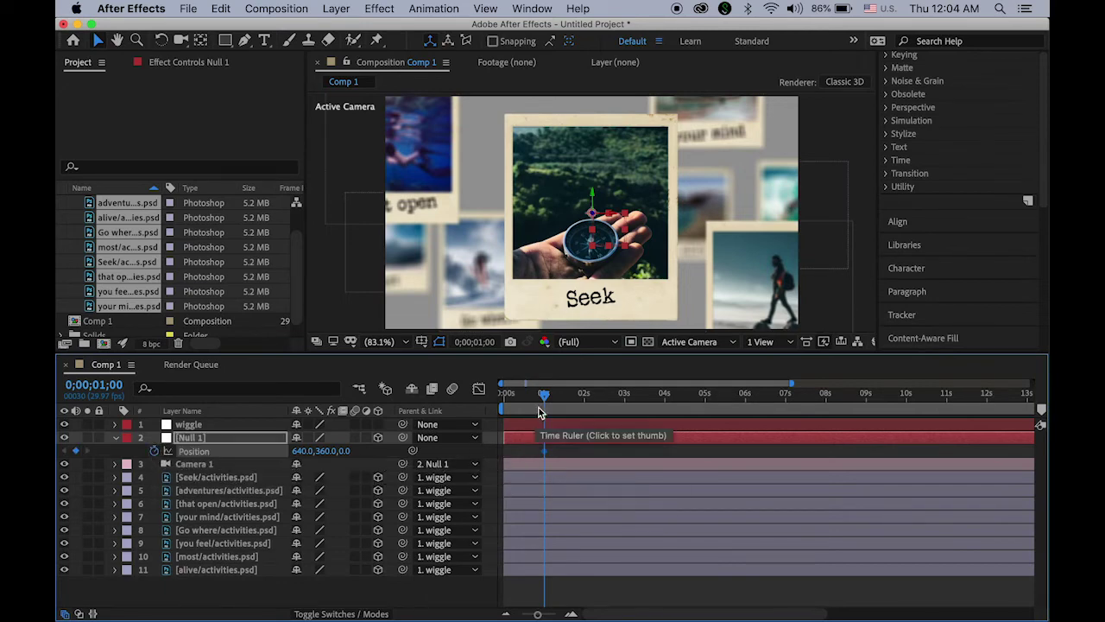
{"action": "left_click_drag", "start_coordinate": [546, 402], "coordinate": [498, 407]}
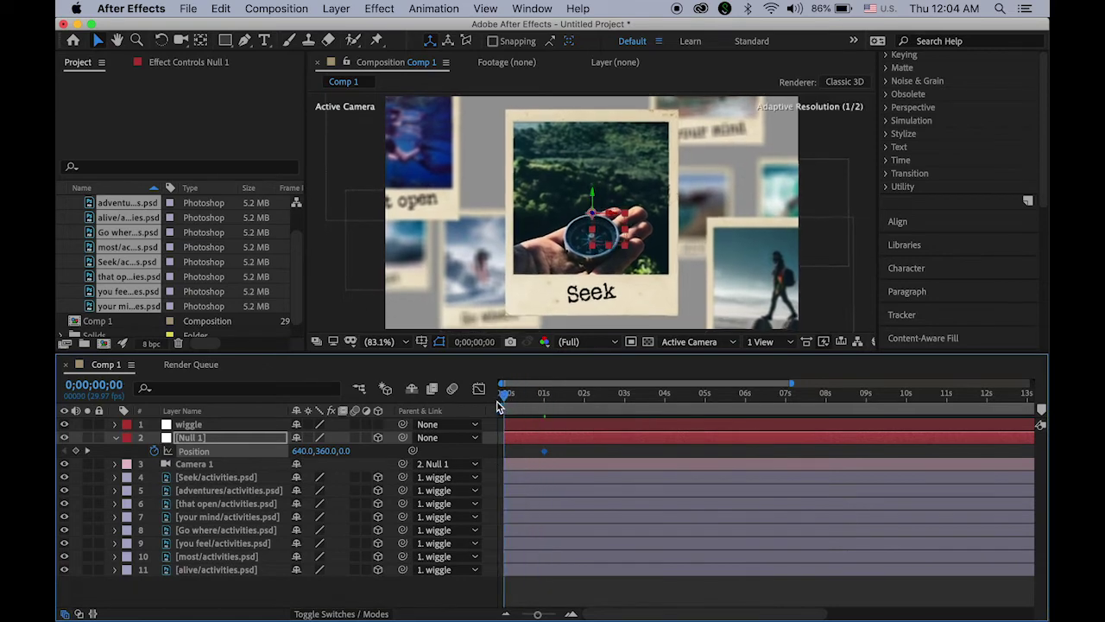
{"action": "left_click", "coordinate": [76, 452]}
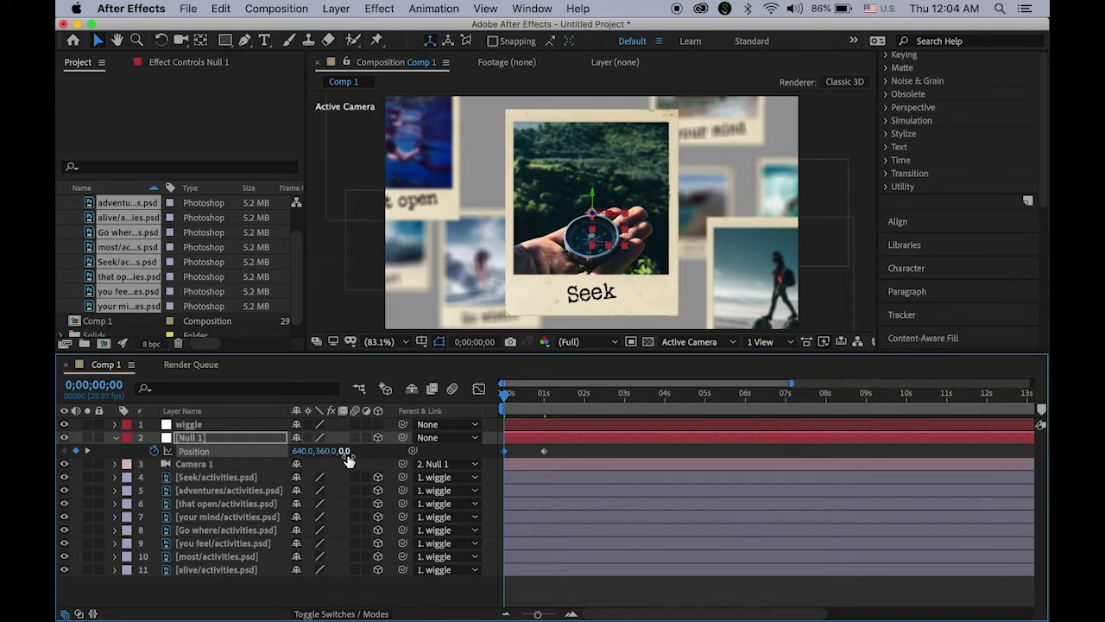
{"action": "left_click_drag", "start_coordinate": [351, 453], "coordinate": [520, 473]}
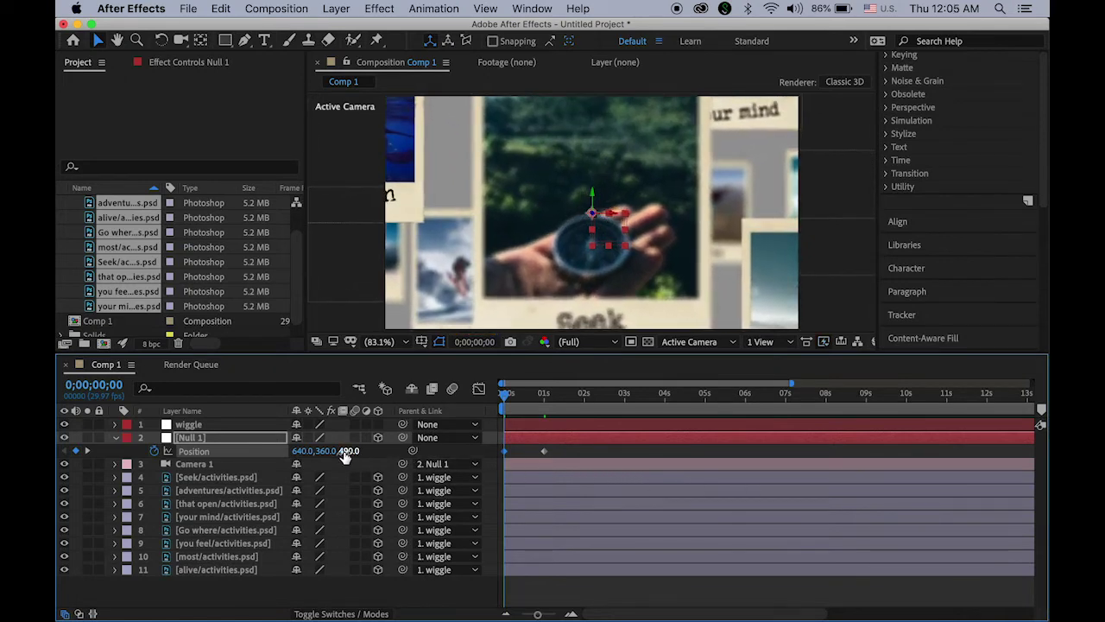
{"action": "left_click_drag", "start_coordinate": [356, 451], "coordinate": [799, 487]}
{"action": "left_click_drag", "start_coordinate": [357, 450], "coordinate": [794, 493]}
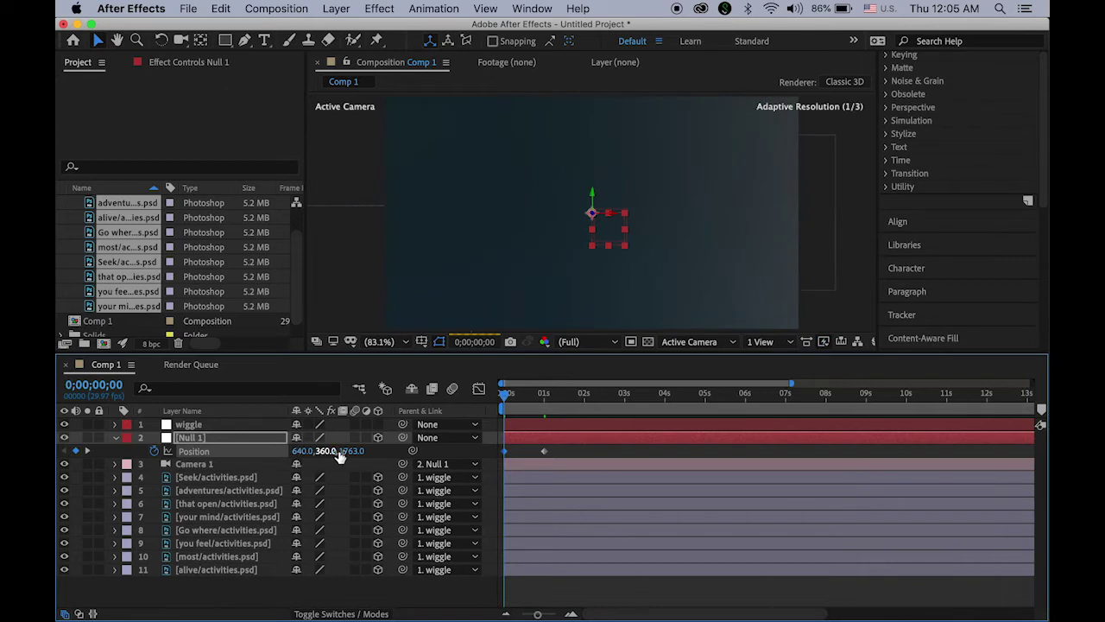
{"action": "left_click_drag", "start_coordinate": [346, 450], "coordinate": [917, 526]}
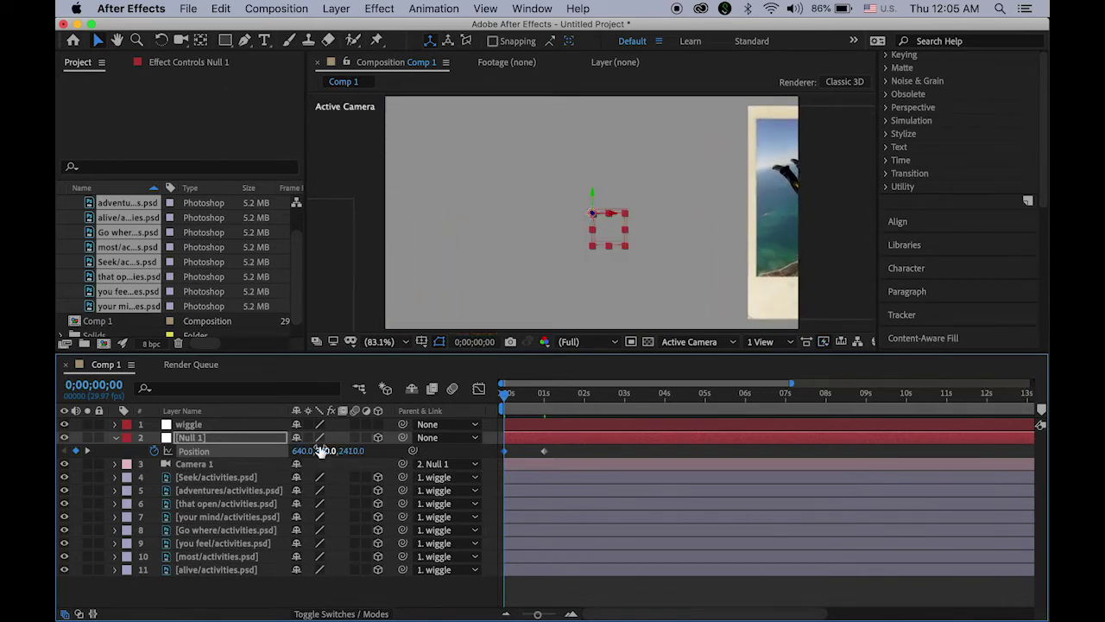
{"action": "left_click_drag", "start_coordinate": [349, 457], "coordinate": [779, 507]}
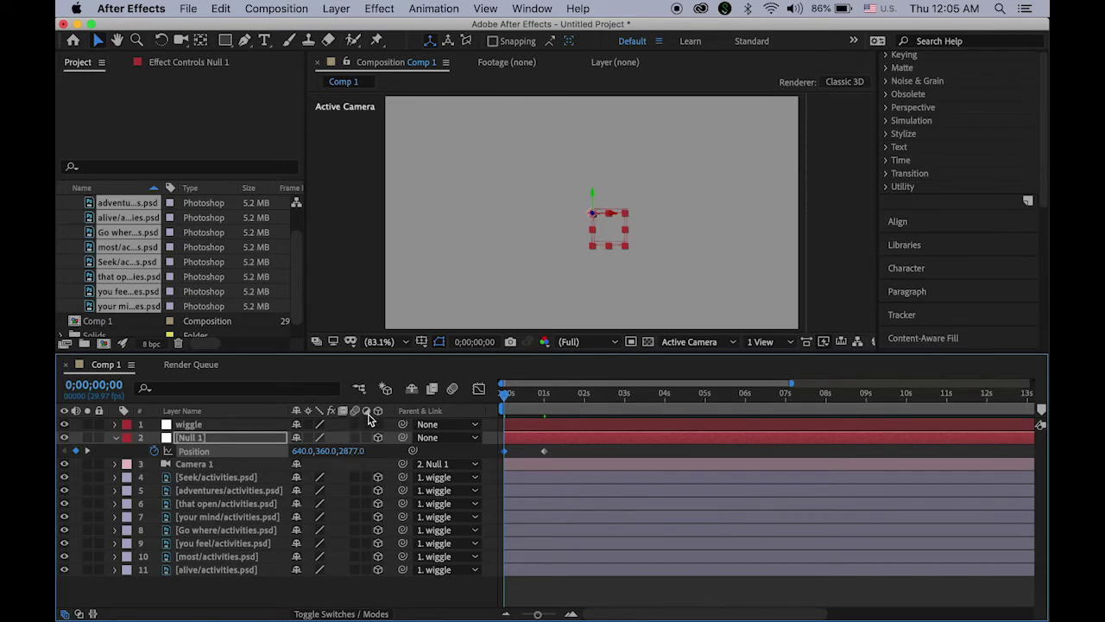
Step: Preview the fly-in twice from the start, stopping around 3;12 on the Seek polaroid
{"action": "key", "text": "space"}
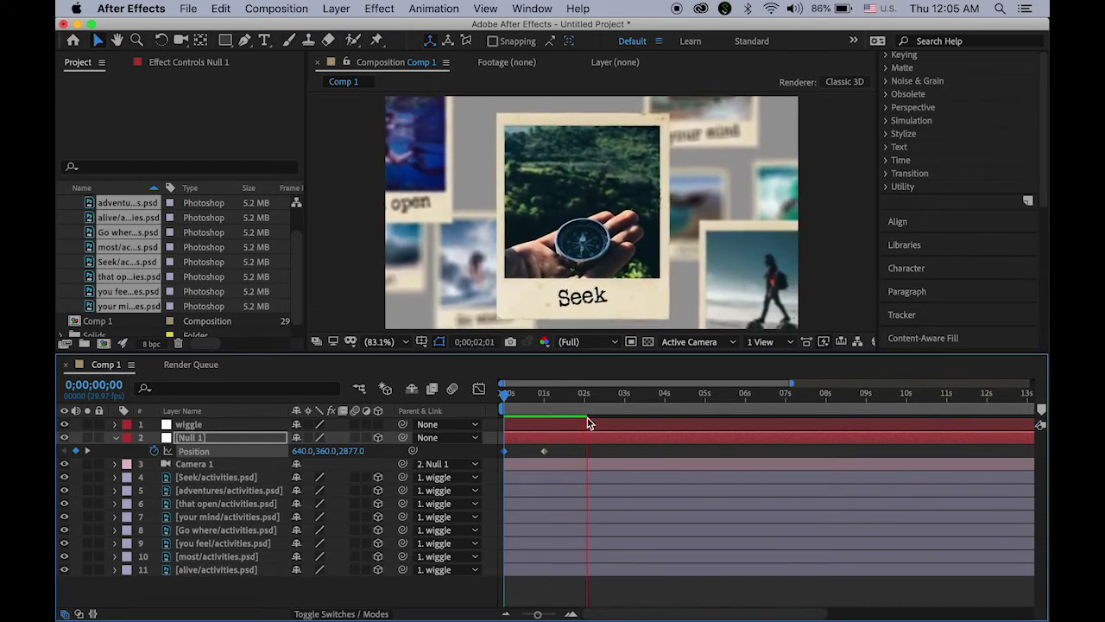
{"action": "key", "text": "space"}
{"action": "key", "text": "Home"}
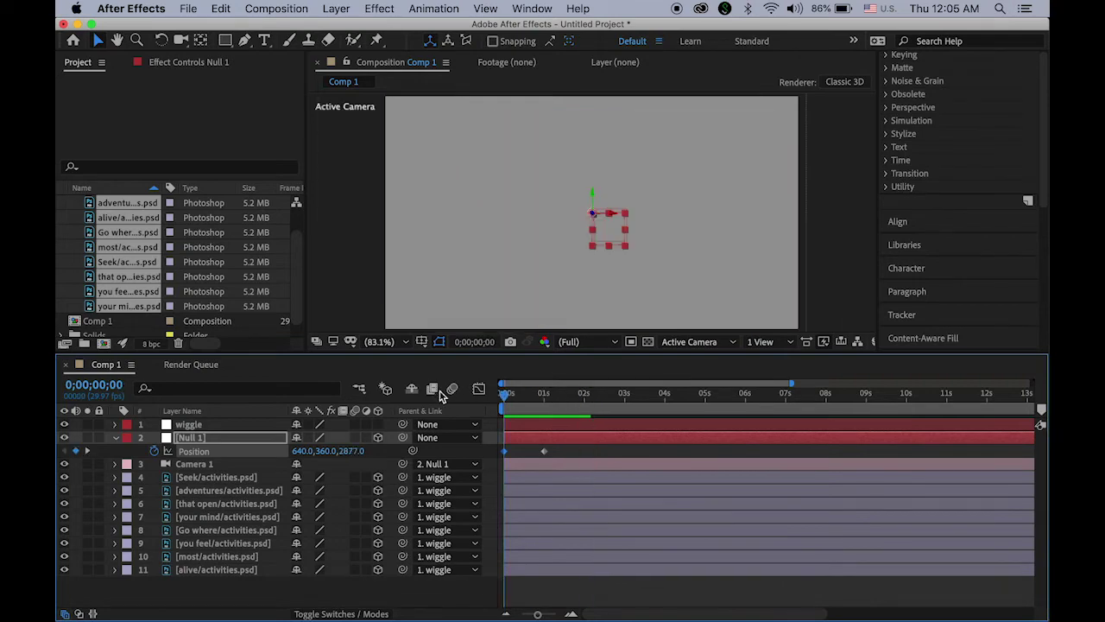
{"action": "key", "text": "space"}
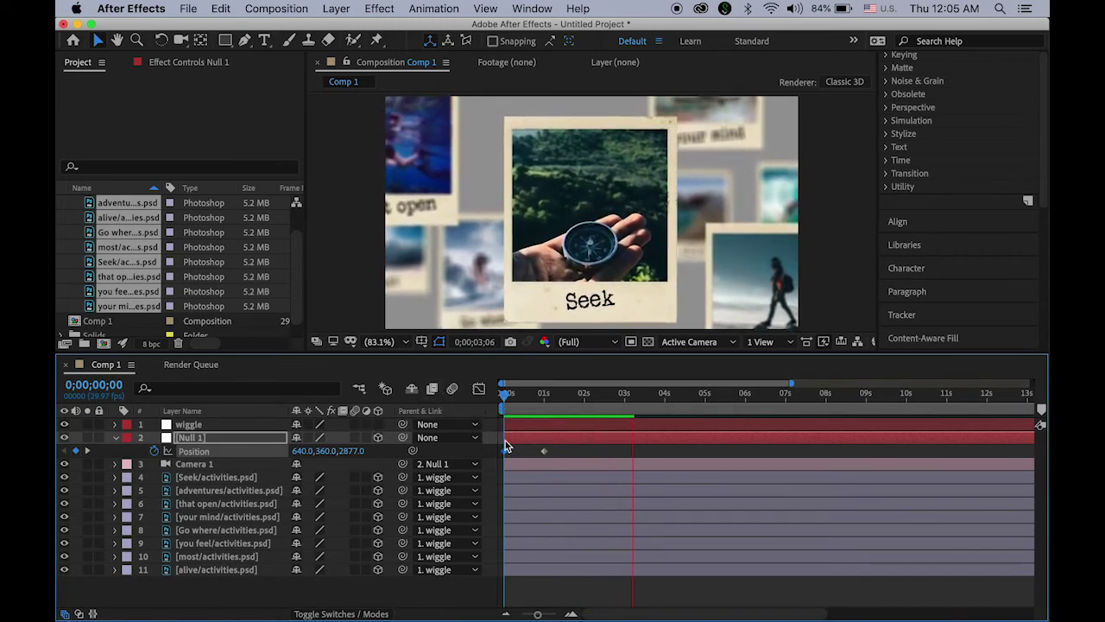
{"action": "key", "text": "space"}
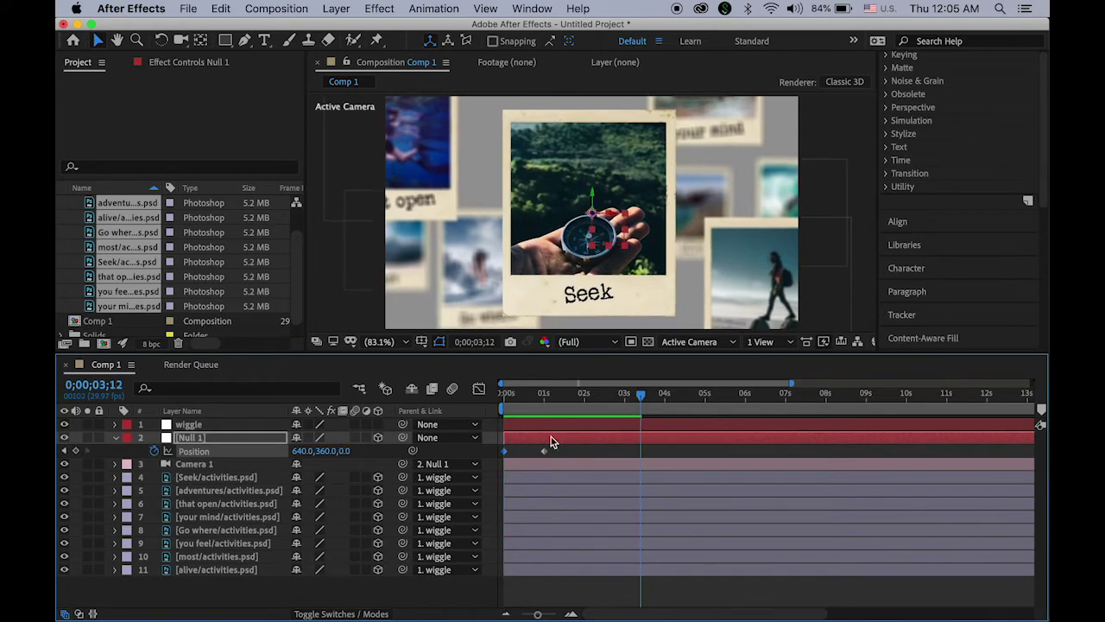
{"action": "mouse_move", "coordinate": [544, 453]}
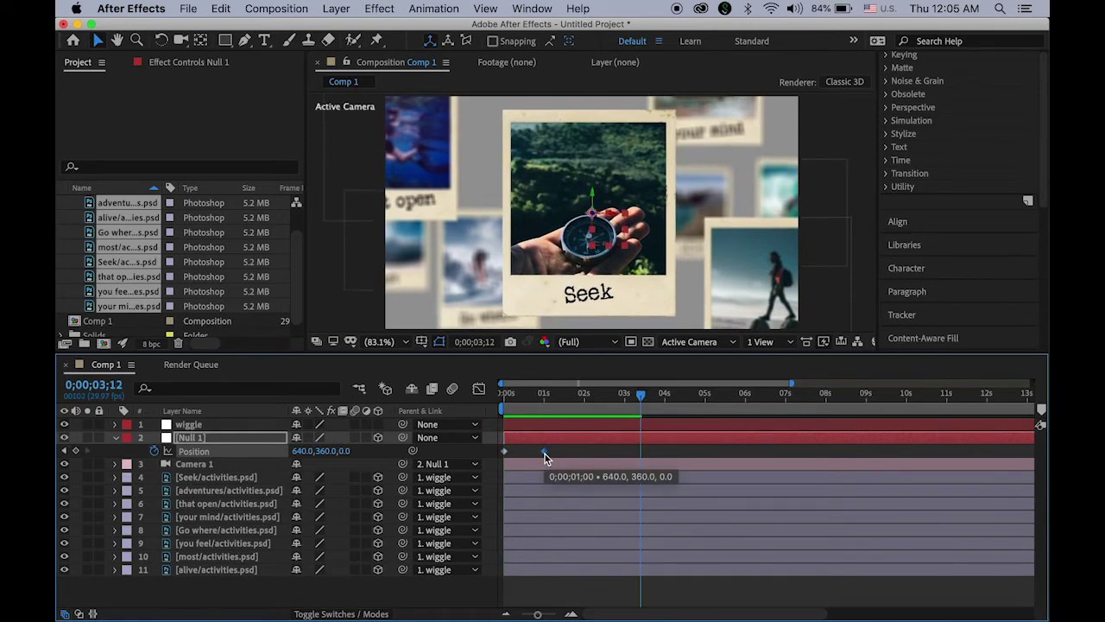
Step: Move the second Position keyframe earlier, to just under one second
{"action": "left_click_drag", "start_coordinate": [544, 453], "coordinate": [525, 455]}
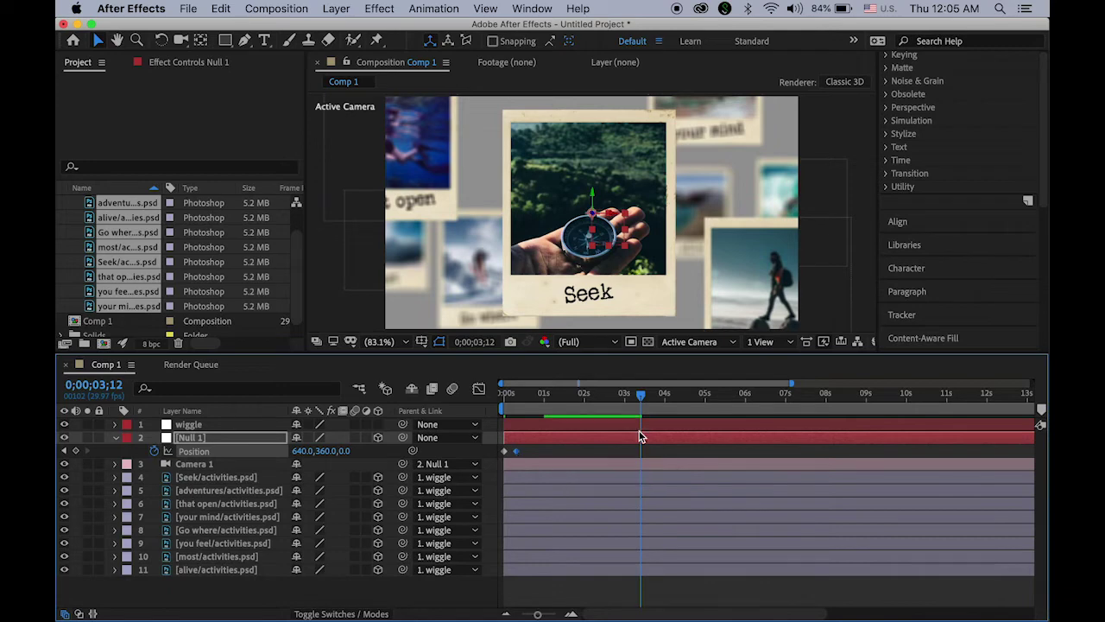
{"action": "left_click_drag", "start_coordinate": [640, 395], "coordinate": [524, 403]}
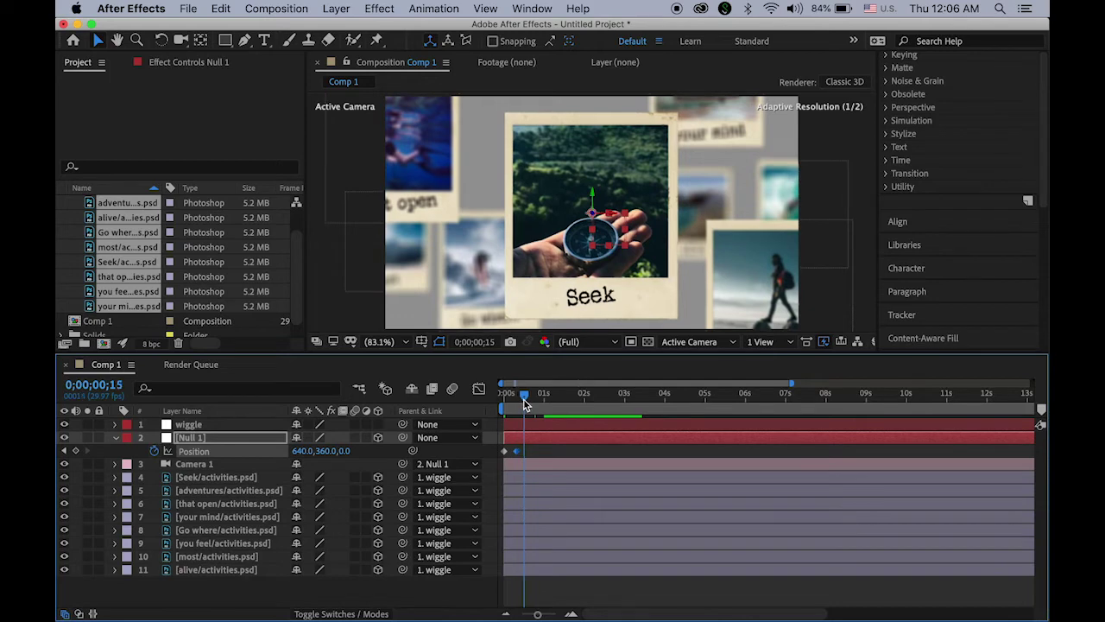
{"action": "left_click_drag", "start_coordinate": [521, 452], "coordinate": [527, 457]}
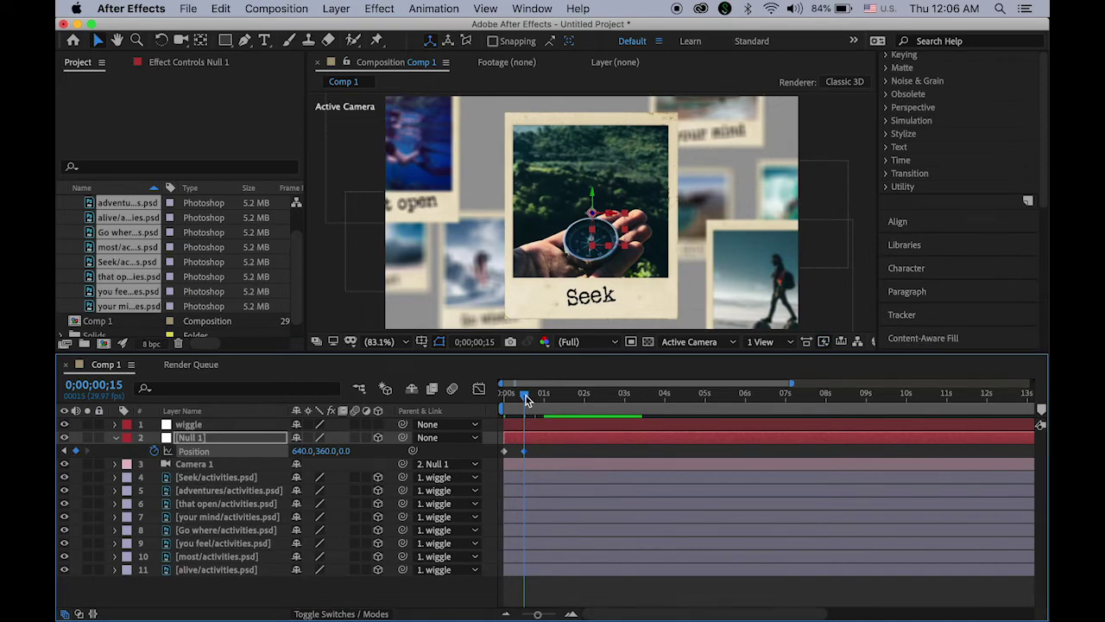
Step: Preview the fly-in twice from the start, then park the playhead at 3 seconds
{"action": "left_click_drag", "start_coordinate": [520, 395], "coordinate": [499, 395]}
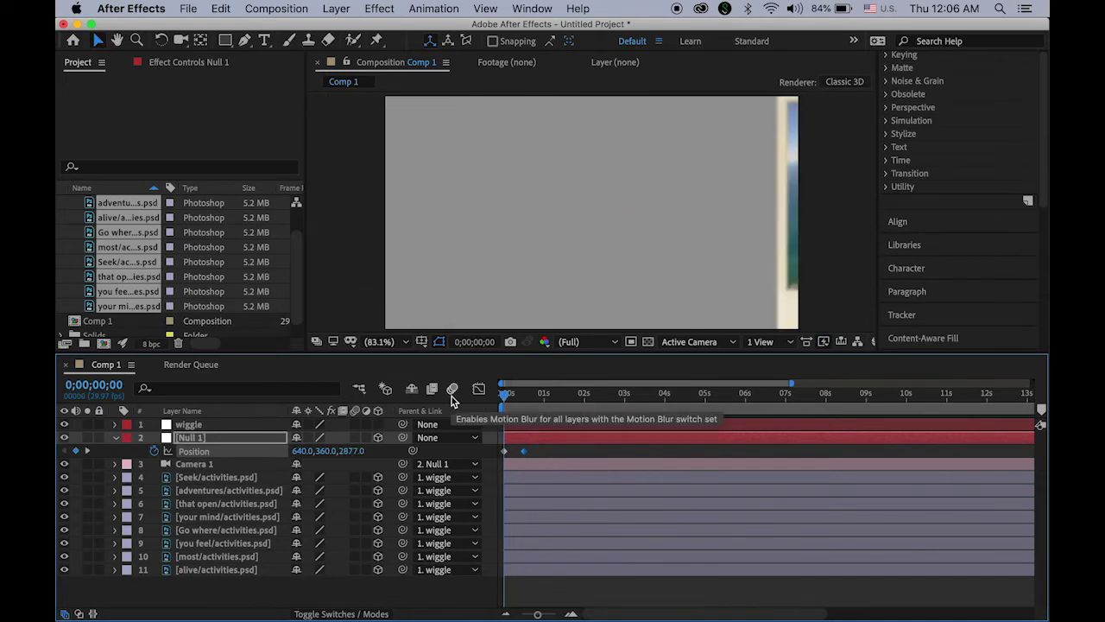
{"action": "key", "text": "space"}
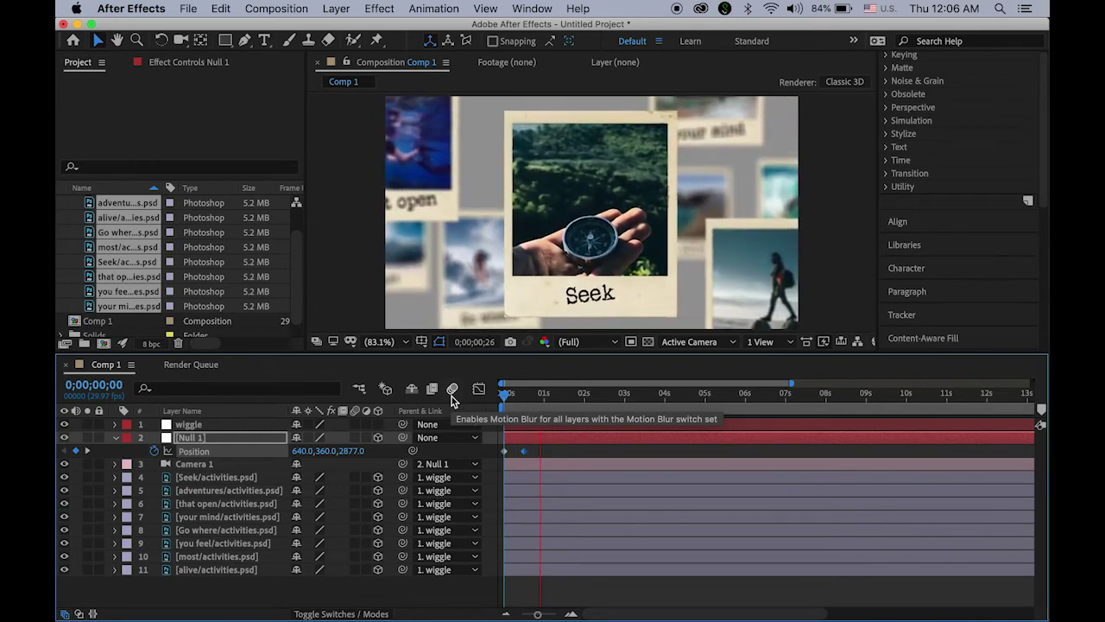
{"action": "key", "text": "space"}
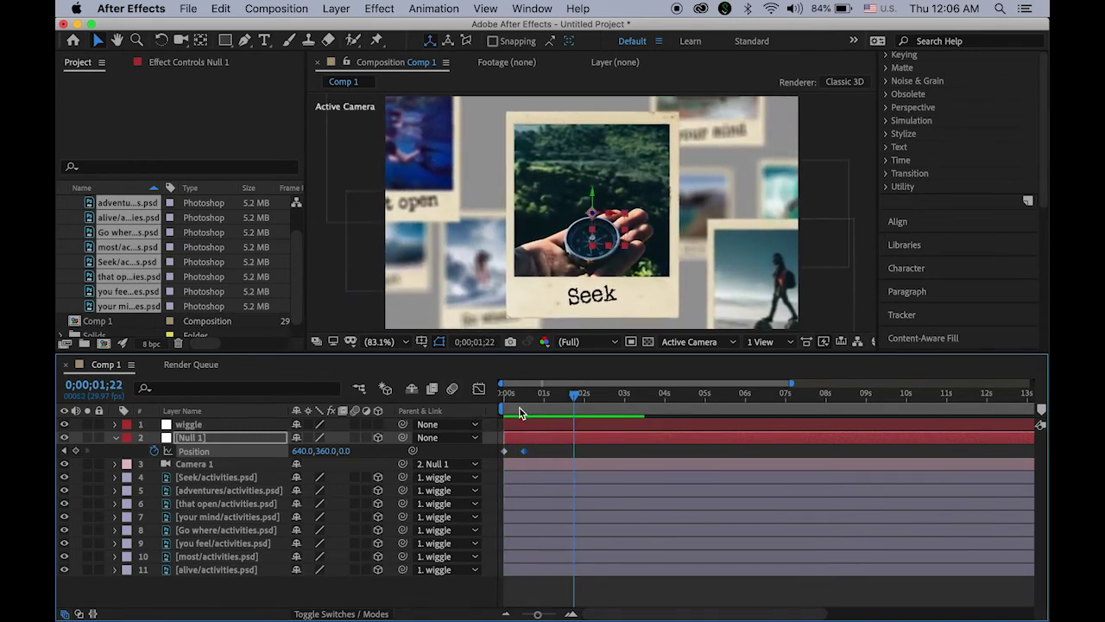
{"action": "left_click_drag", "start_coordinate": [580, 395], "coordinate": [459, 393]}
{"action": "key", "text": "space"}
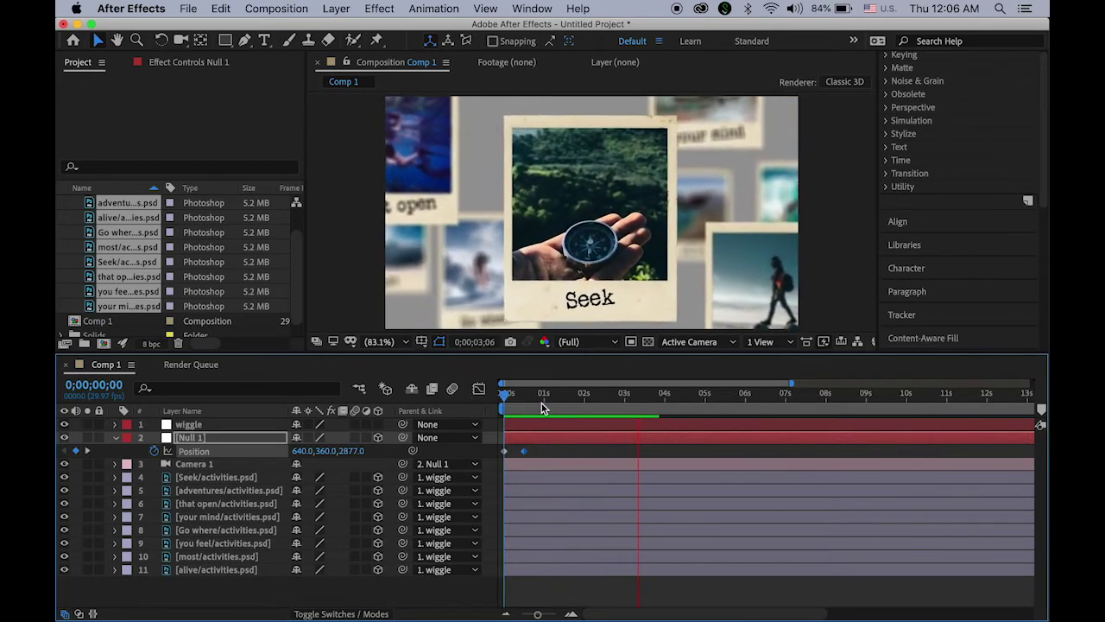
{"action": "key", "text": "space"}
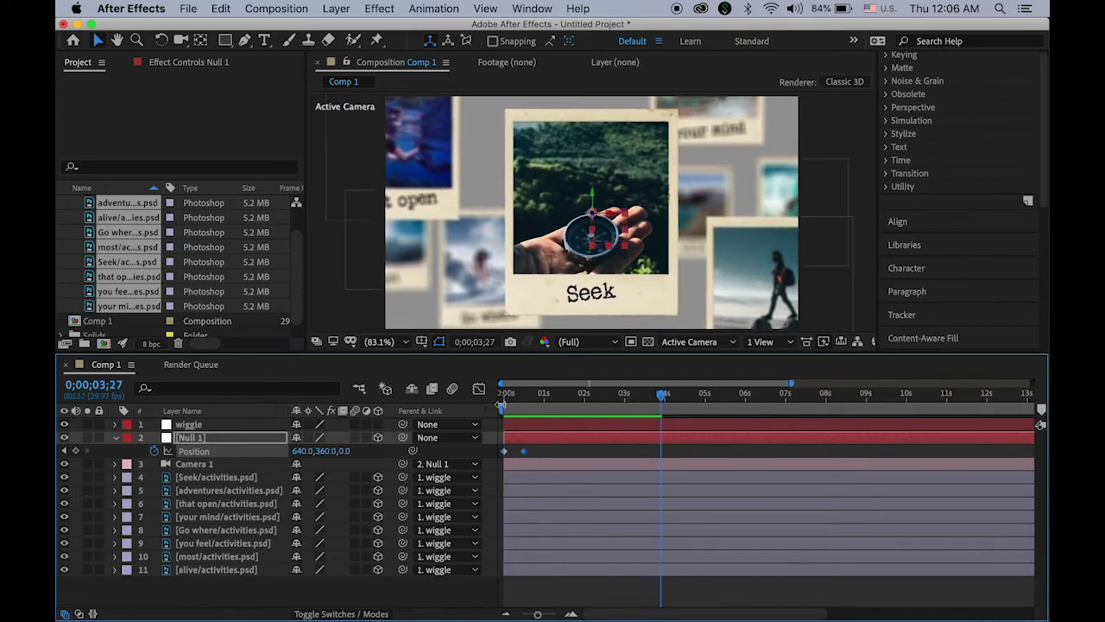
{"action": "left_click_drag", "start_coordinate": [661, 402], "coordinate": [626, 411]}
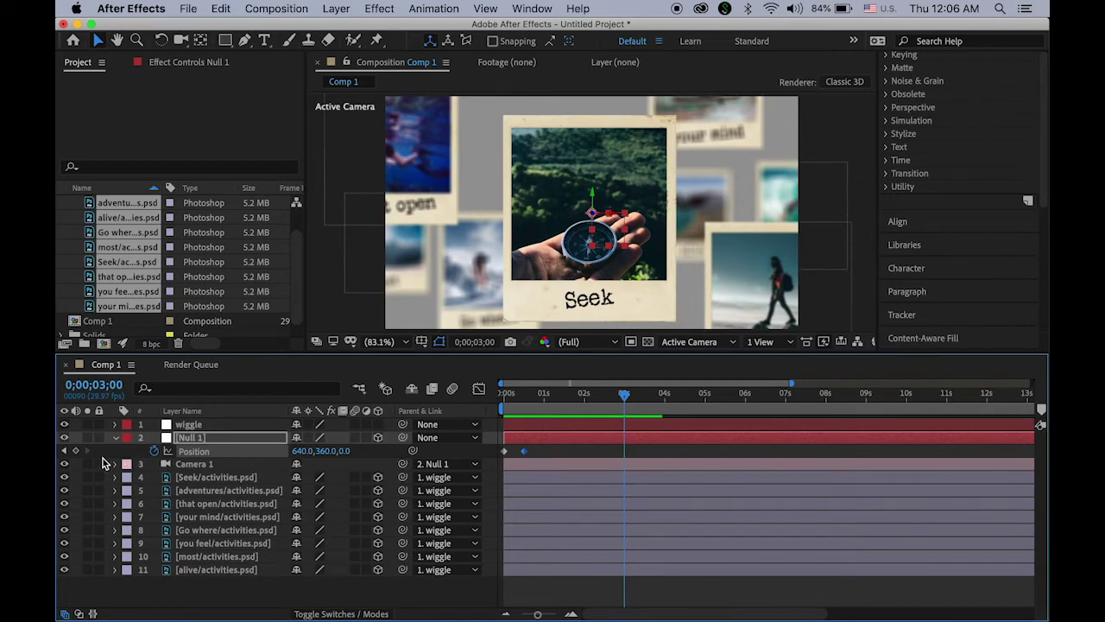
{"action": "left_click", "coordinate": [76, 451]}
{"action": "left_click_drag", "start_coordinate": [628, 403], "coordinate": [626, 442]}
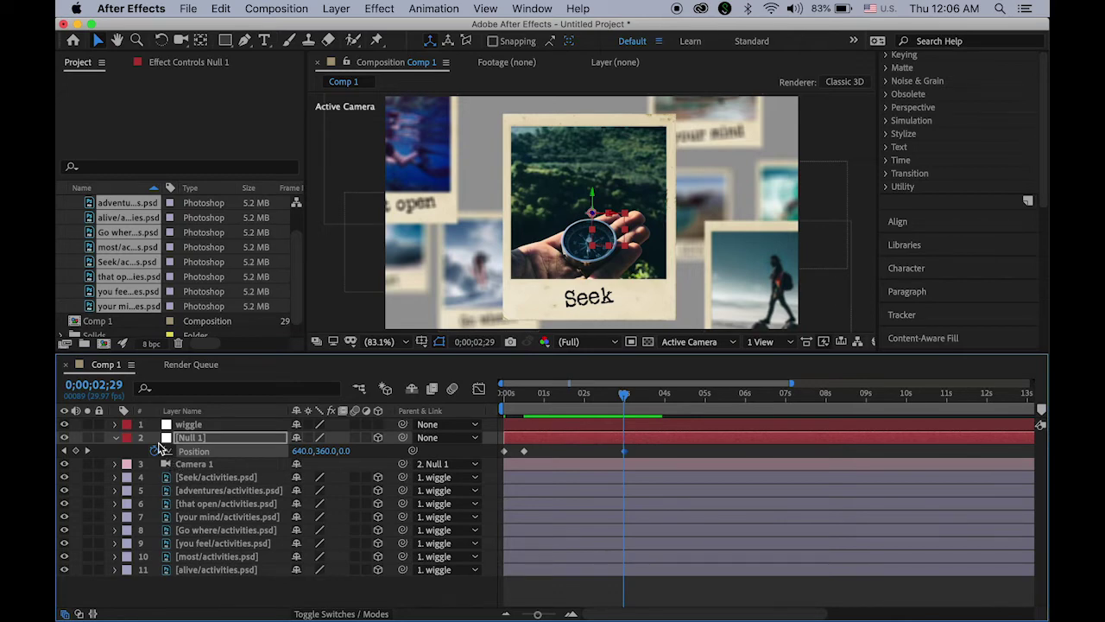
{"action": "left_click", "coordinate": [64, 490]}
{"action": "left_click", "coordinate": [64, 490]}
{"action": "left_click", "coordinate": [64, 491]}
{"action": "left_click", "coordinate": [64, 491]}
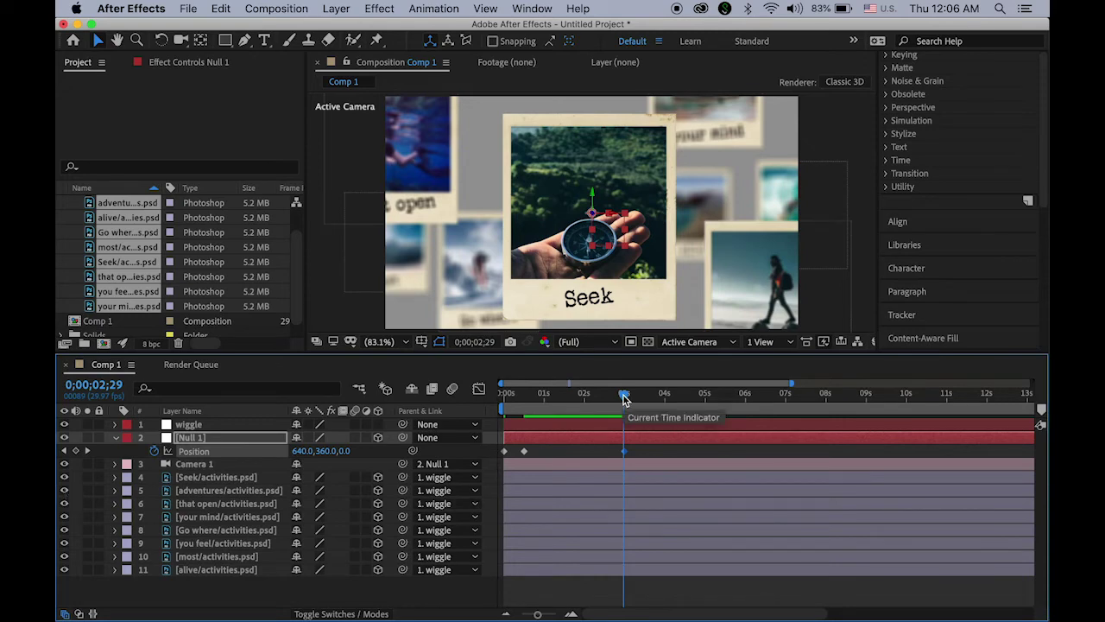
{"action": "left_click_drag", "start_coordinate": [625, 397], "coordinate": [644, 399]}
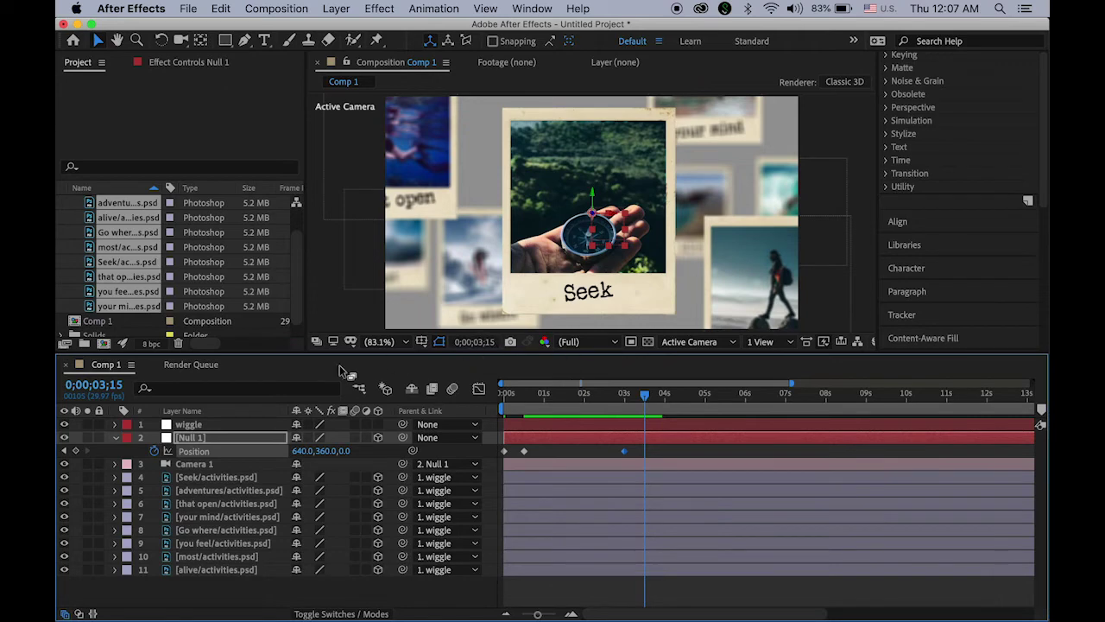
Step: At 3;15, keyframe Null 1's Position and drag its X, Y, Z axes to frame adventures
{"action": "left_click", "coordinate": [76, 451]}
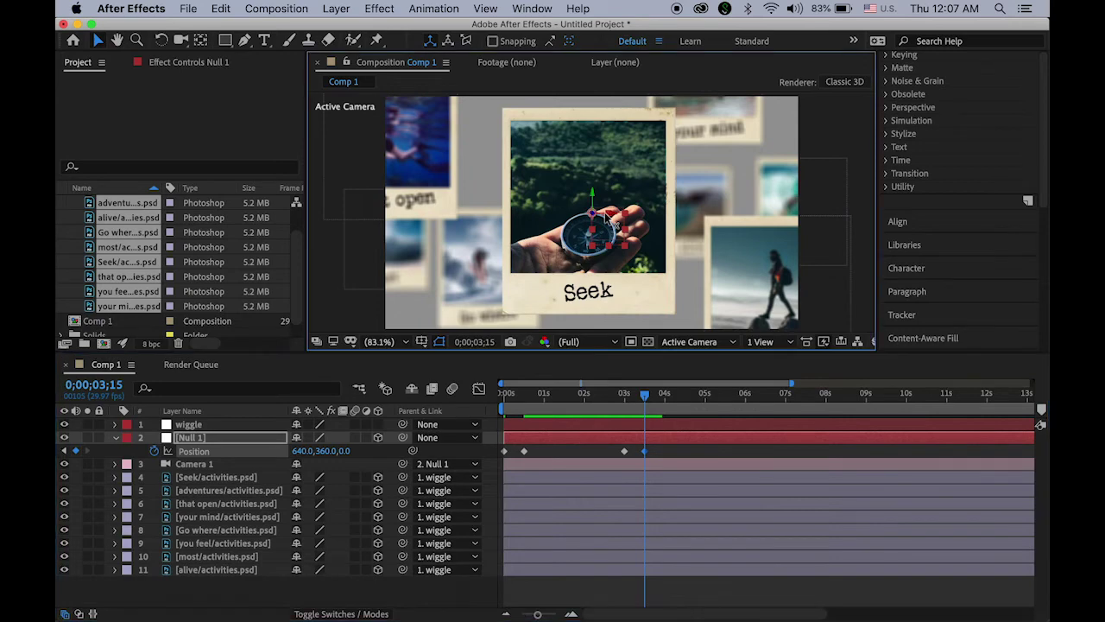
{"action": "left_click_drag", "start_coordinate": [614, 222], "coordinate": [829, 234]}
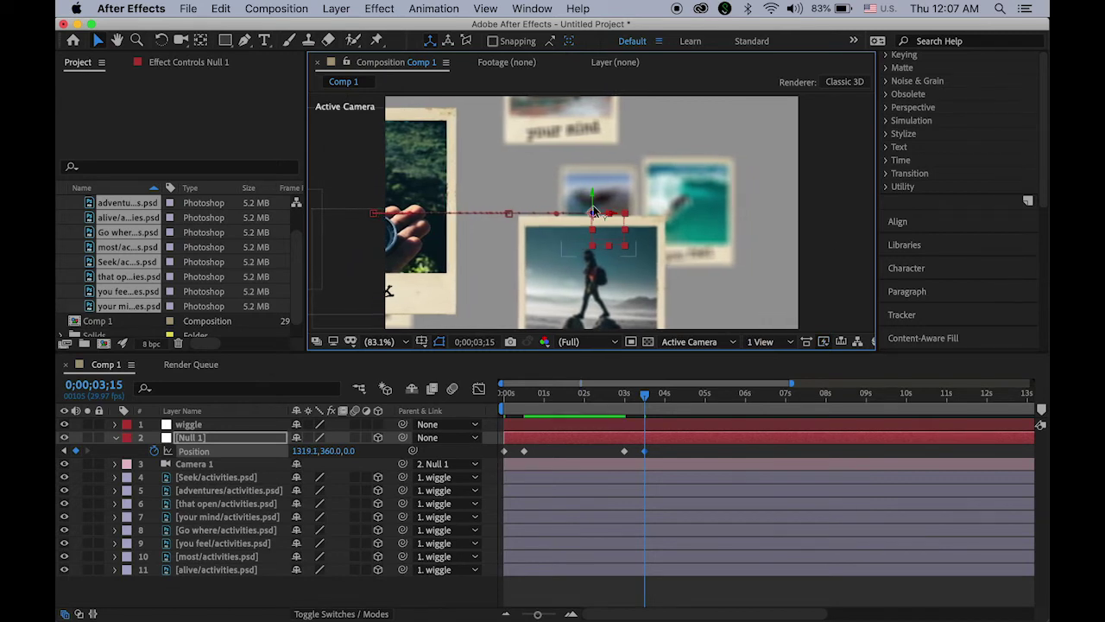
{"action": "left_click_drag", "start_coordinate": [592, 212], "coordinate": [596, 315]}
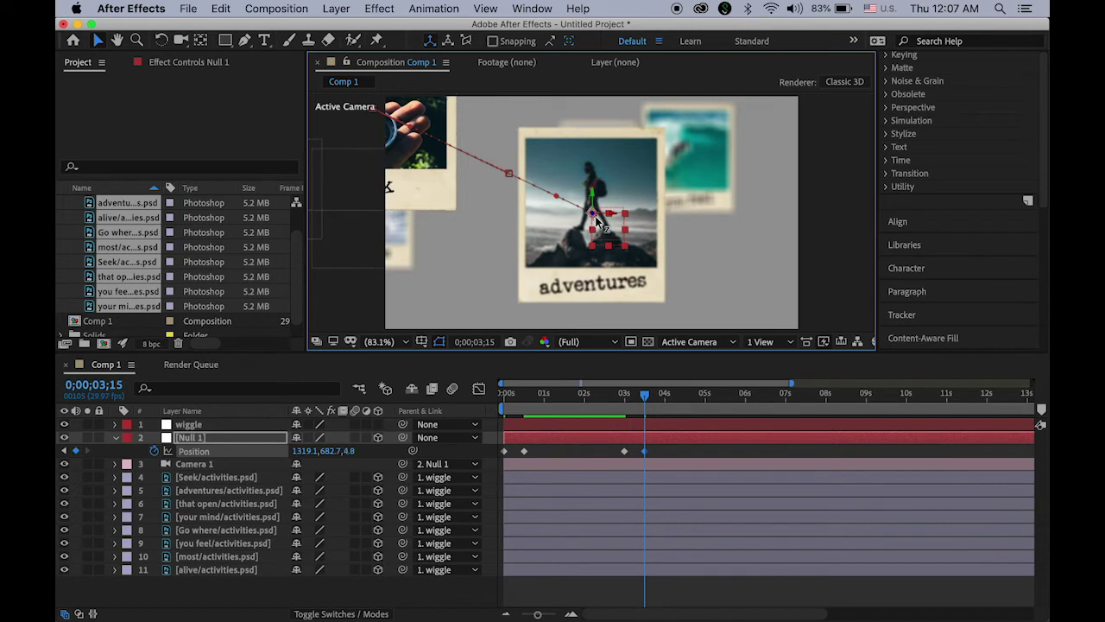
{"action": "left_click_drag", "start_coordinate": [596, 223], "coordinate": [607, 345]}
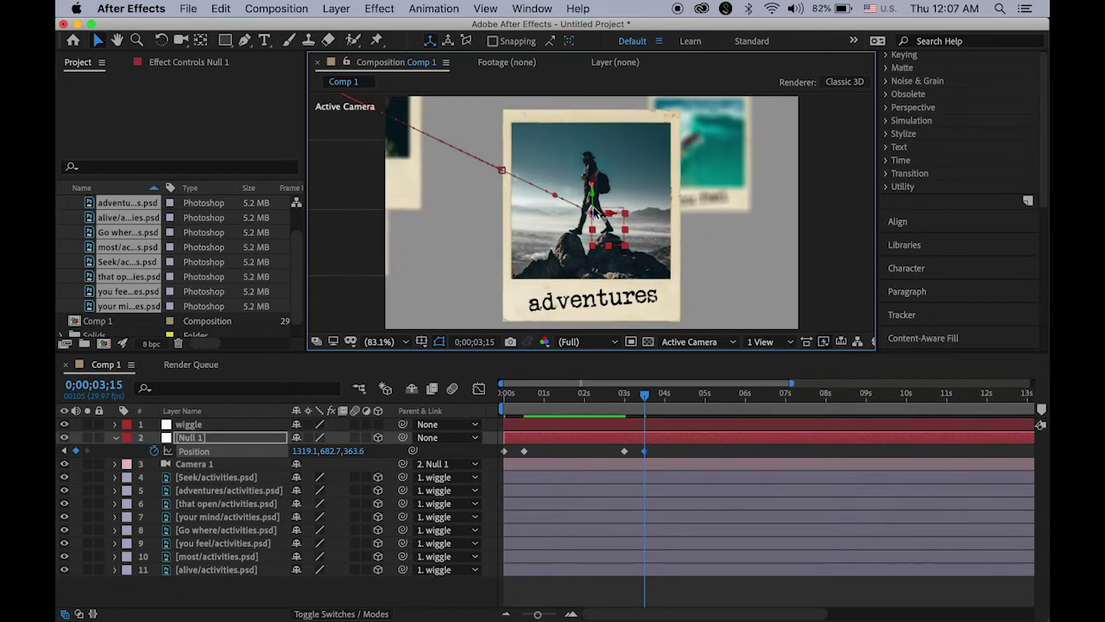
{"action": "left_click_drag", "start_coordinate": [594, 212], "coordinate": [596, 218]}
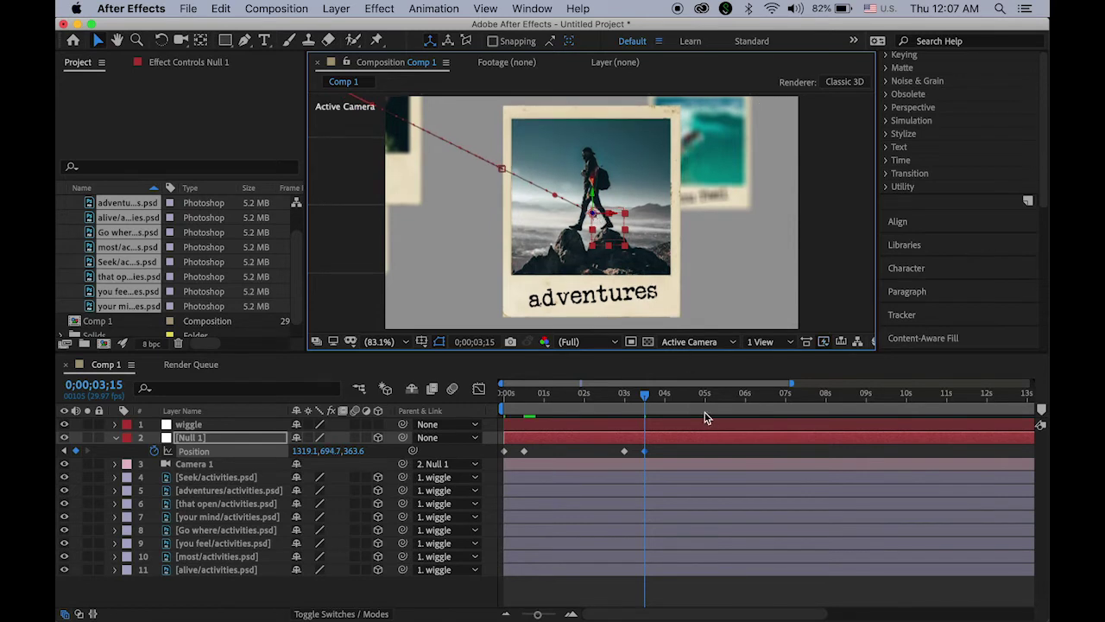
Step: Add a Null 1 Position keyframe at 6 seconds to hold the adventures framing
{"action": "left_click", "coordinate": [649, 399]}
{"action": "left_click_drag", "start_coordinate": [649, 397], "coordinate": [746, 416]}
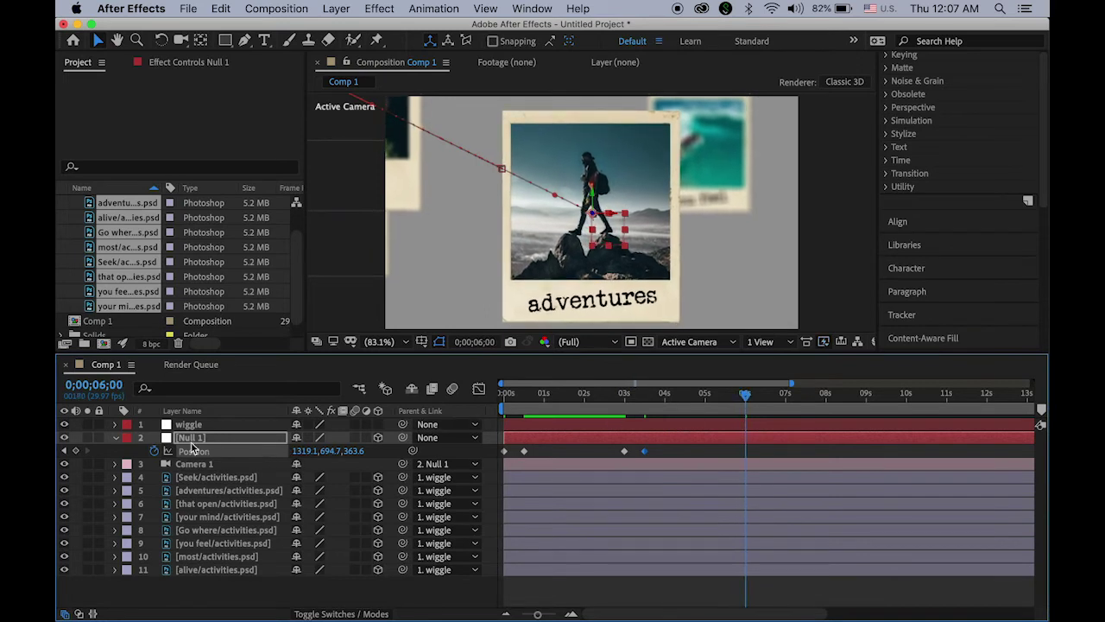
{"action": "left_click", "coordinate": [76, 452]}
Step: Preview the swing from Seek to adventures twice from the composition start
{"action": "left_click_drag", "start_coordinate": [747, 401], "coordinate": [429, 409]}
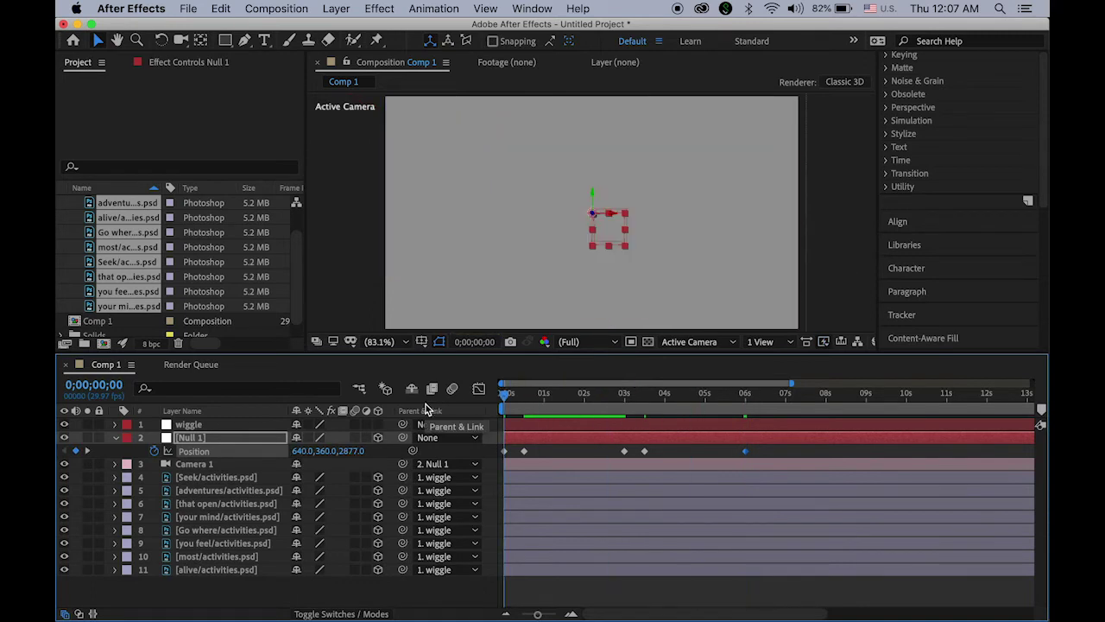
{"action": "key", "text": "space"}
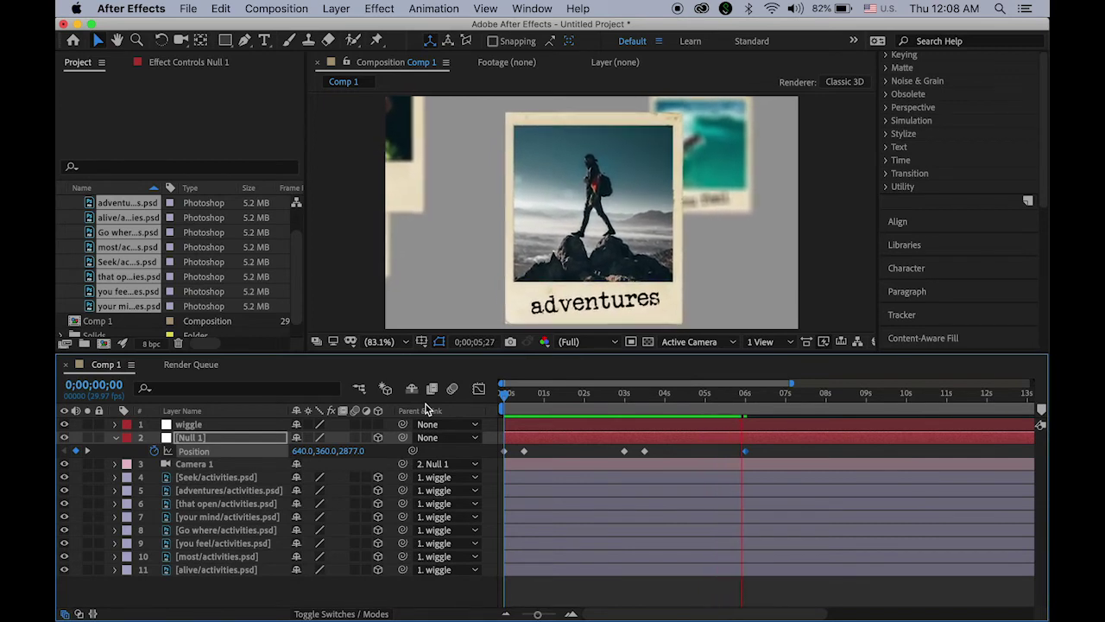
{"action": "key", "text": "space"}
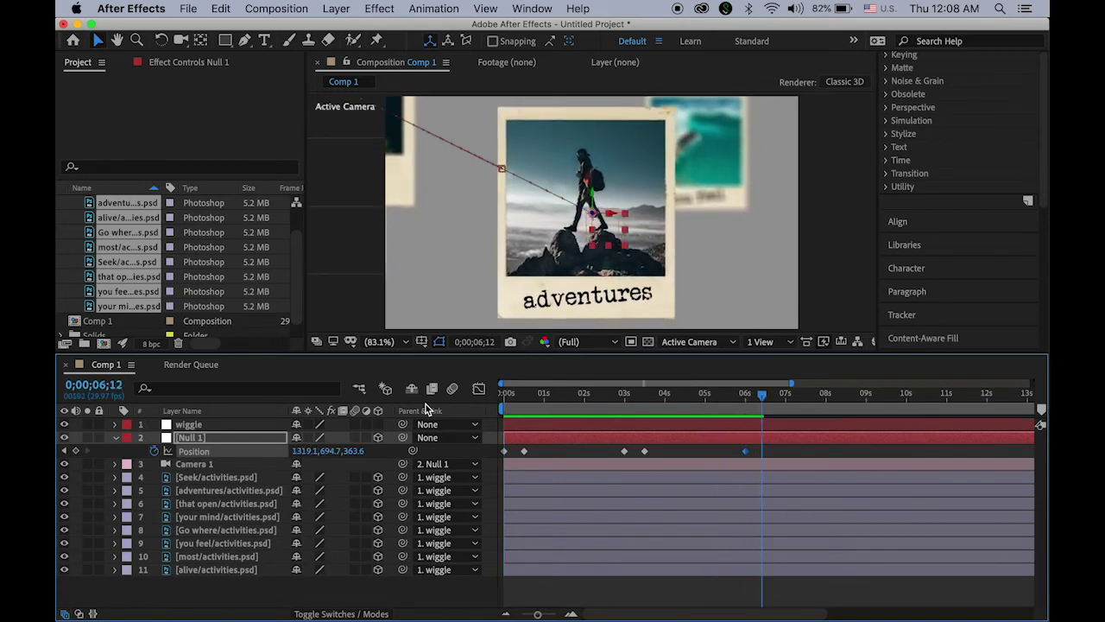
{"action": "left_click_drag", "start_coordinate": [759, 397], "coordinate": [346, 409]}
{"action": "key", "text": "space"}
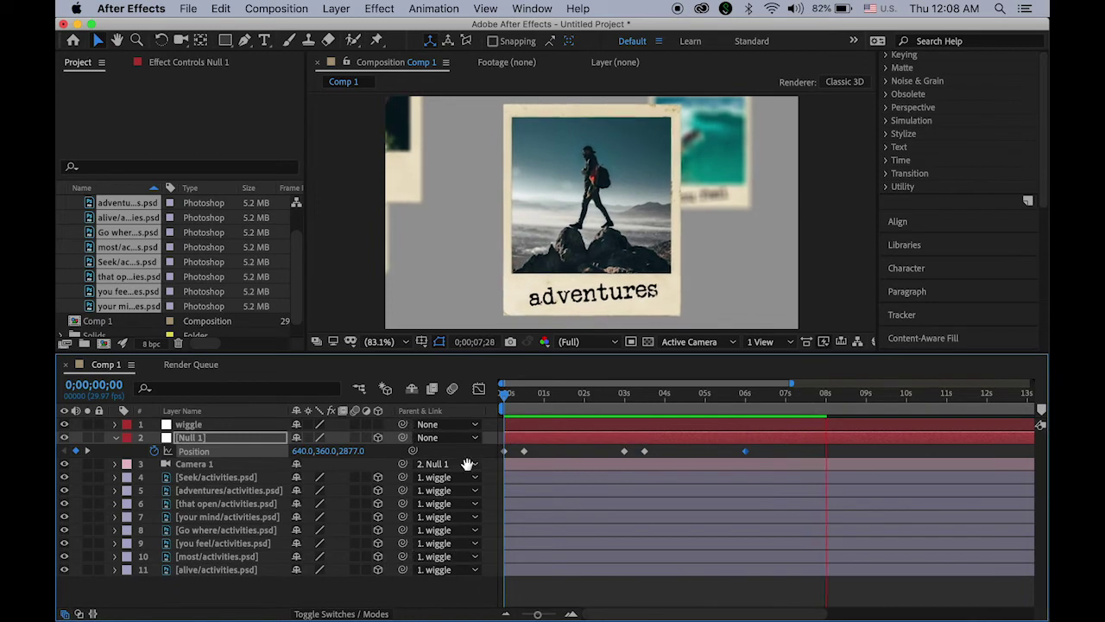
{"action": "key", "text": "space"}
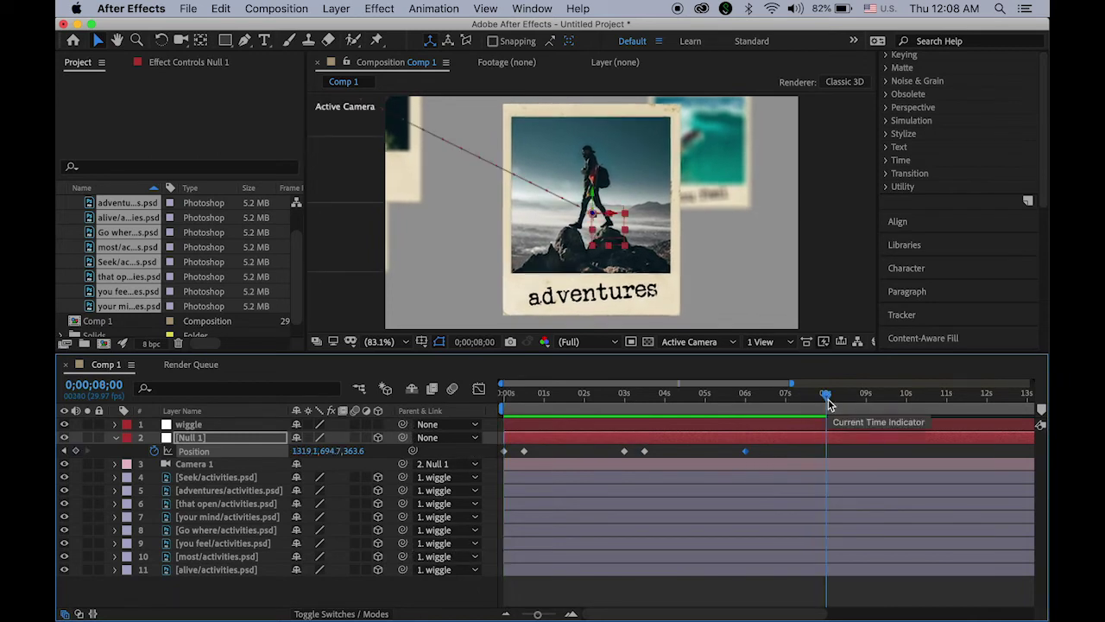
Step: Go to about 6 seconds, zoom the viewer to 25%, and locate the 'that open' photo
{"action": "left_click_drag", "start_coordinate": [829, 402], "coordinate": [770, 404]}
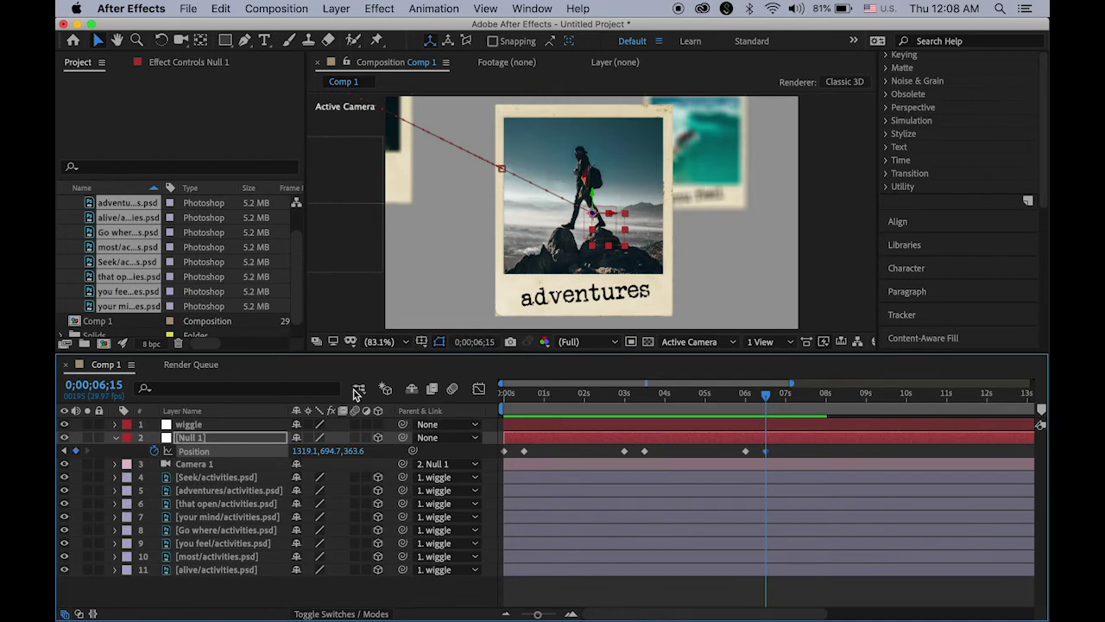
{"action": "left_click", "coordinate": [404, 343]}
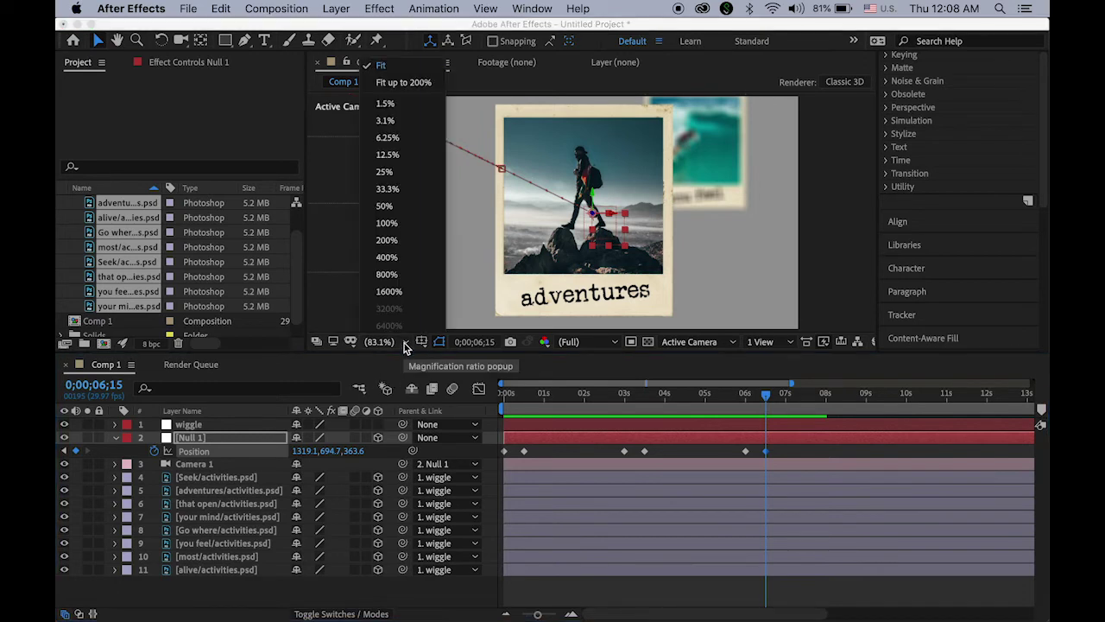
{"action": "left_click", "coordinate": [398, 171]}
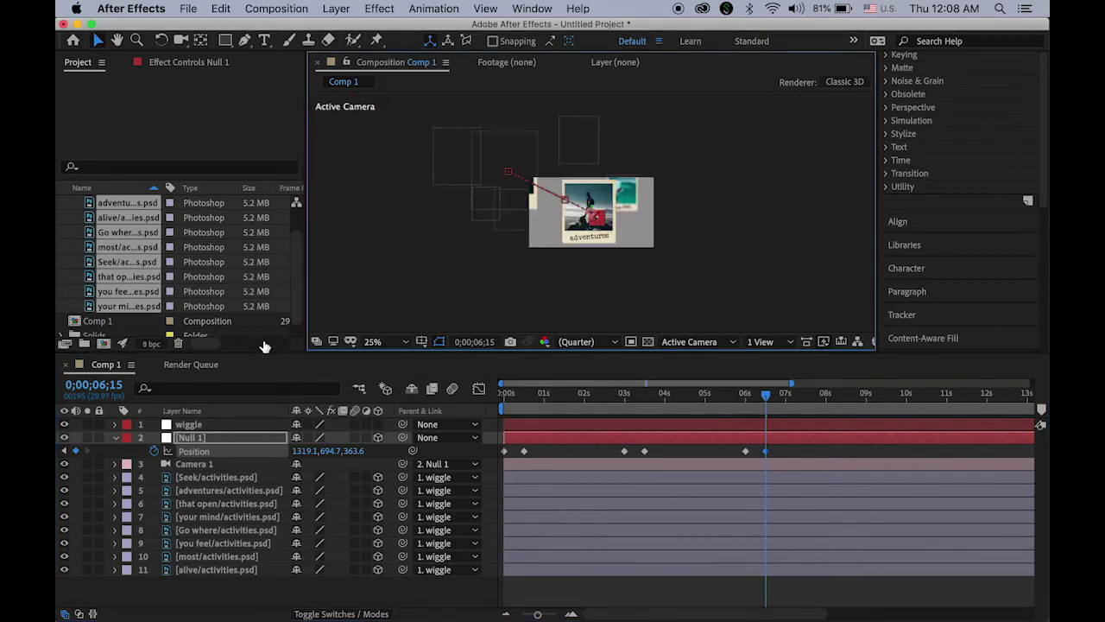
{"action": "left_click", "coordinate": [64, 494]}
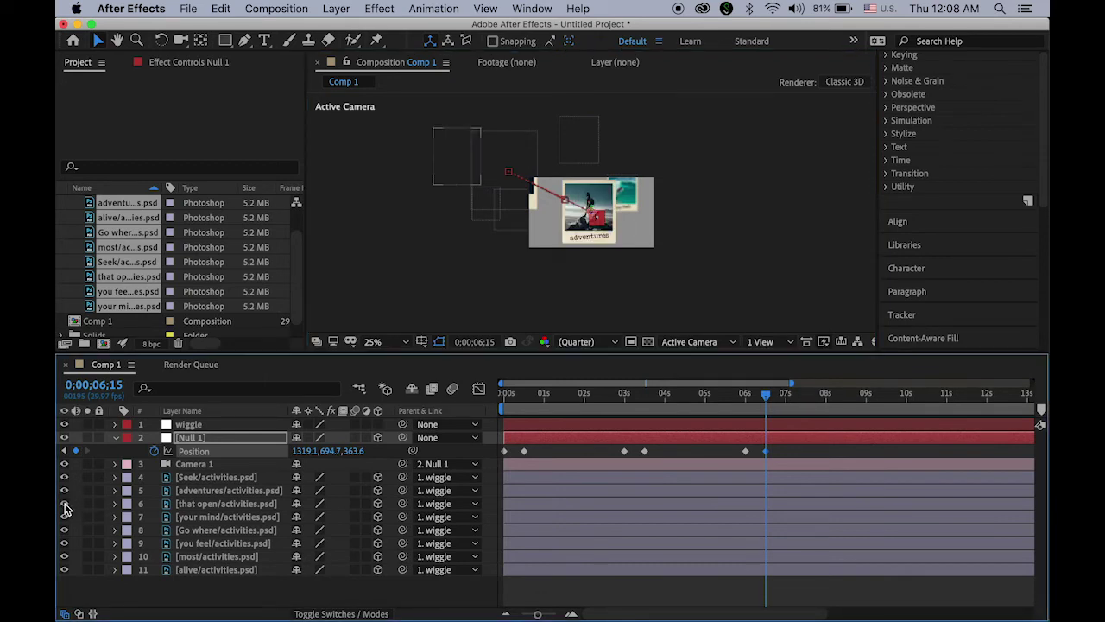
{"action": "left_click", "coordinate": [64, 504]}
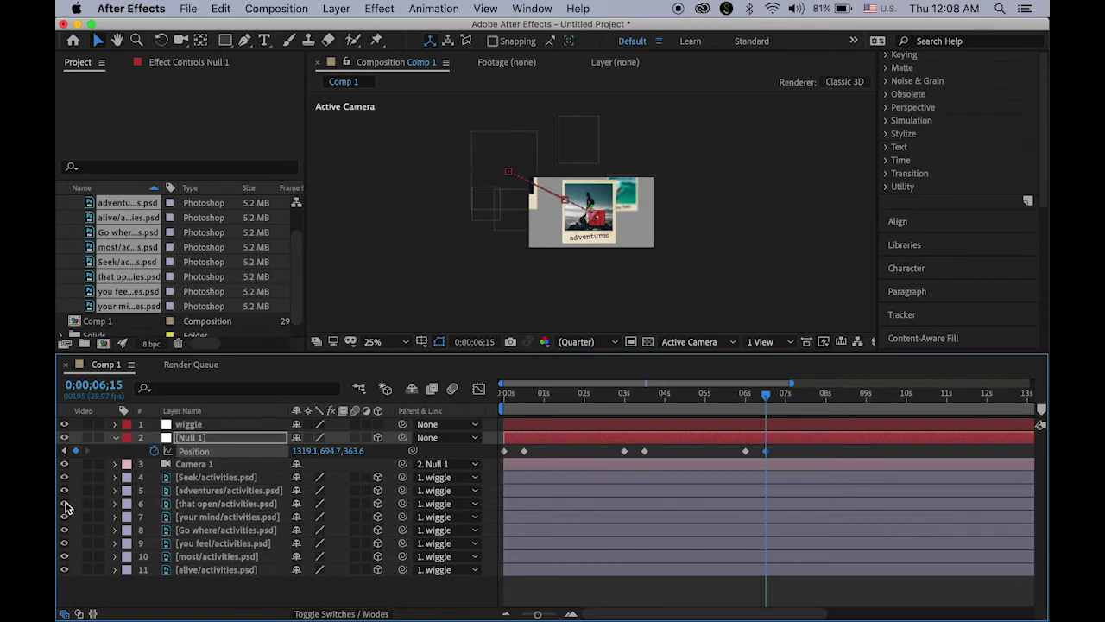
{"action": "left_click", "coordinate": [65, 504]}
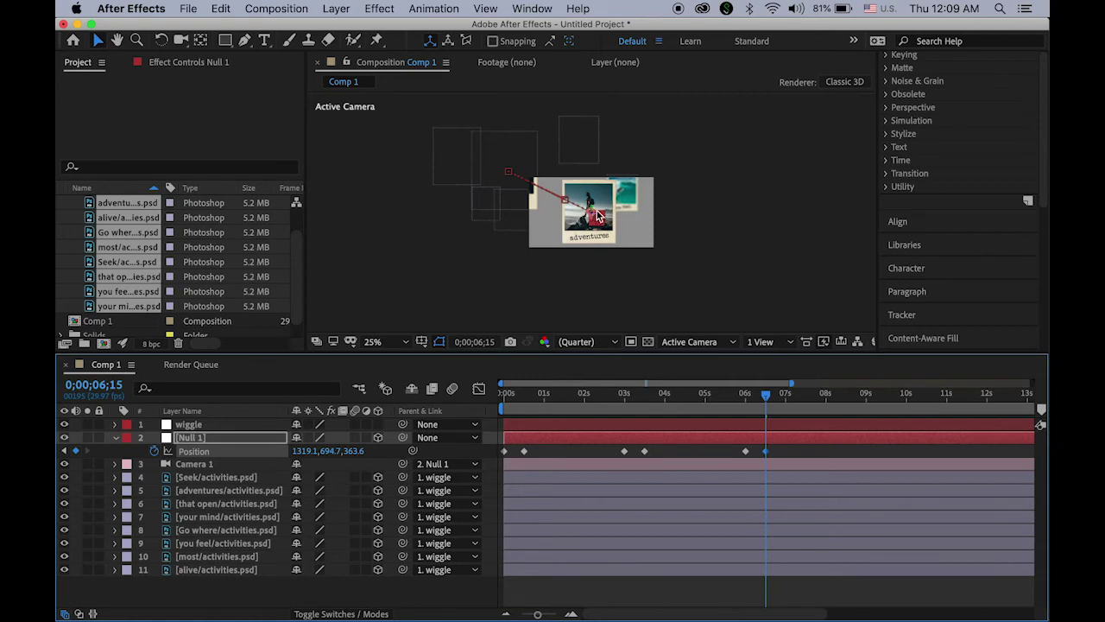
Step: Move Null 1 left and up onto the 'that open' photo and push the camera in to frame it
{"action": "left_click_drag", "start_coordinate": [596, 216], "coordinate": [441, 215]}
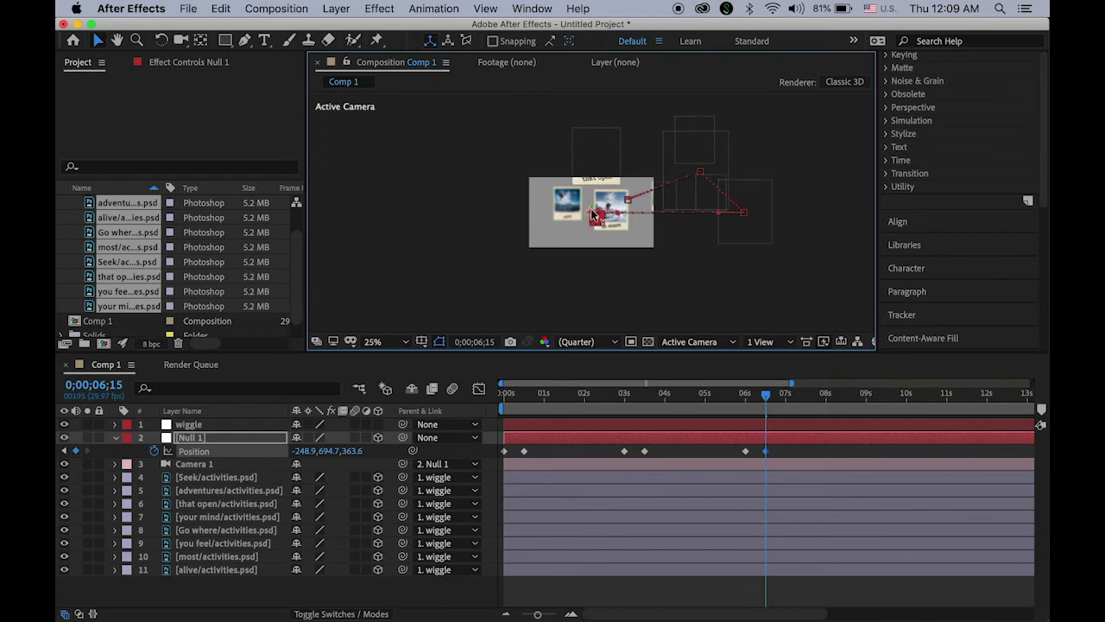
{"action": "left_click_drag", "start_coordinate": [593, 214], "coordinate": [603, 152]}
{"action": "left_click", "coordinate": [407, 342]}
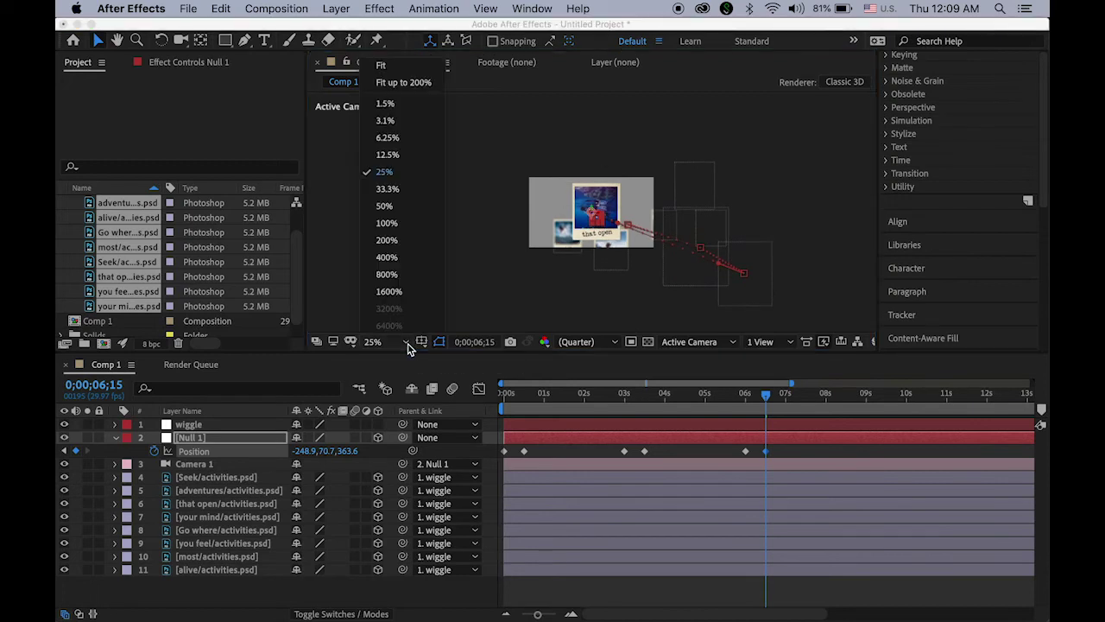
{"action": "left_click", "coordinate": [404, 82]}
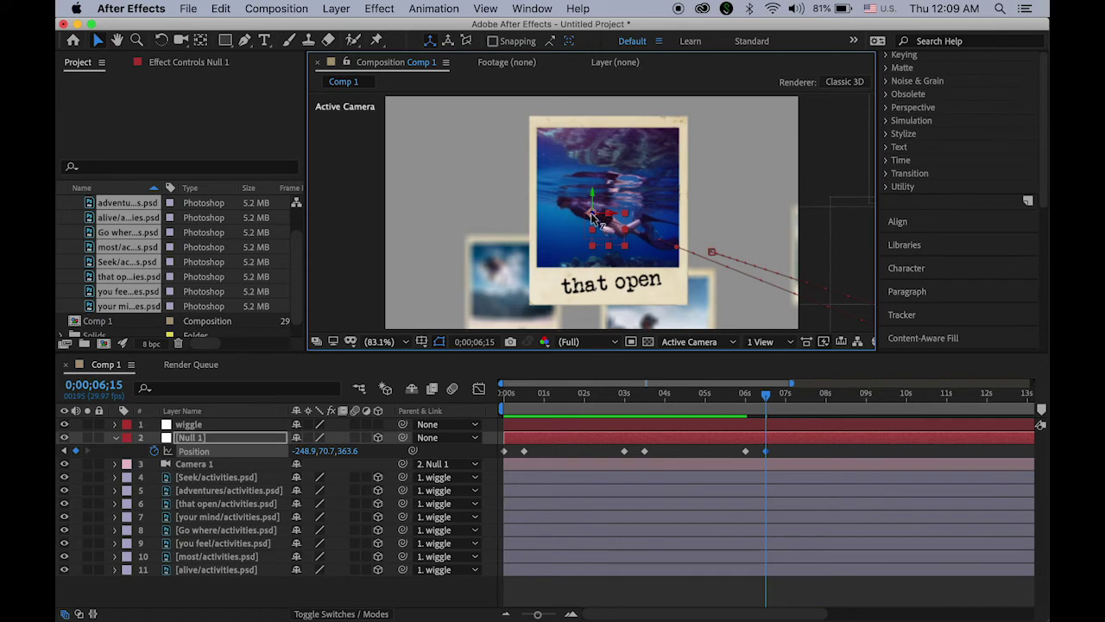
{"action": "left_click_drag", "start_coordinate": [591, 216], "coordinate": [592, 253]}
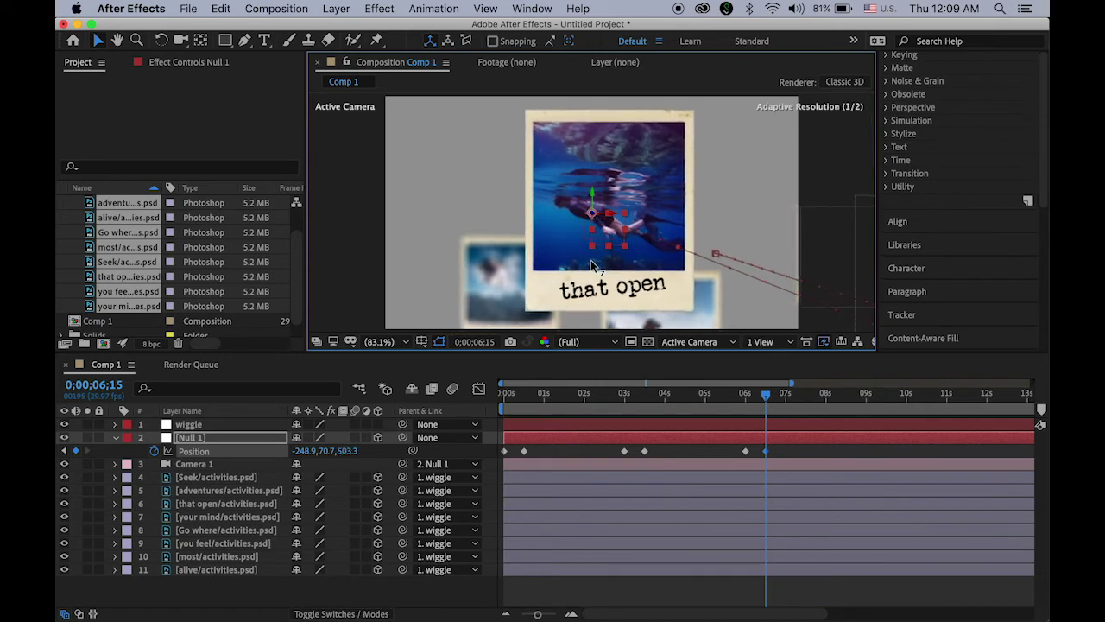
{"action": "left_click_drag", "start_coordinate": [591, 266], "coordinate": [593, 280]}
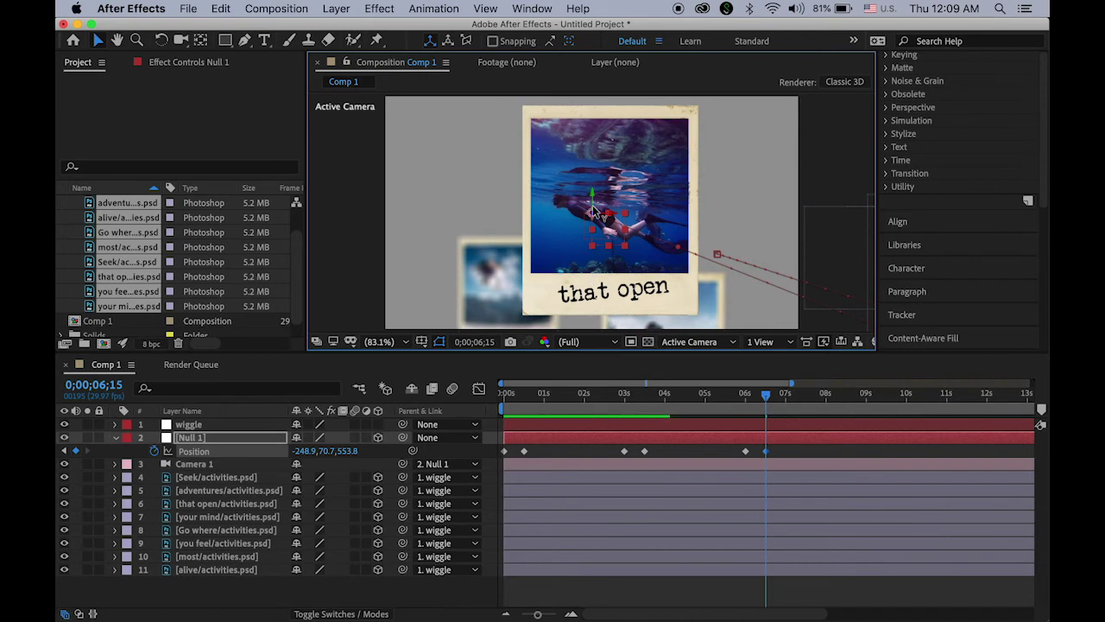
{"action": "left_click_drag", "start_coordinate": [593, 207], "coordinate": [593, 203]}
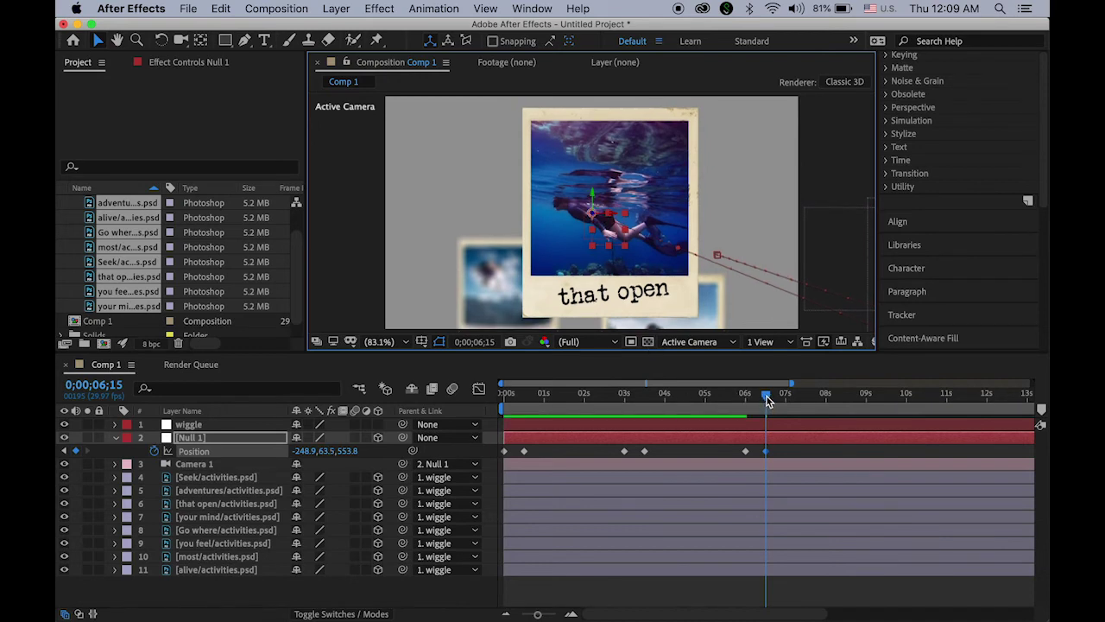
Step: Add a Null 1 Position keyframe at 9 seconds to hold the framing on the photo
{"action": "left_click_drag", "start_coordinate": [766, 398], "coordinate": [870, 421]}
{"action": "key", "text": "Page_Up"}
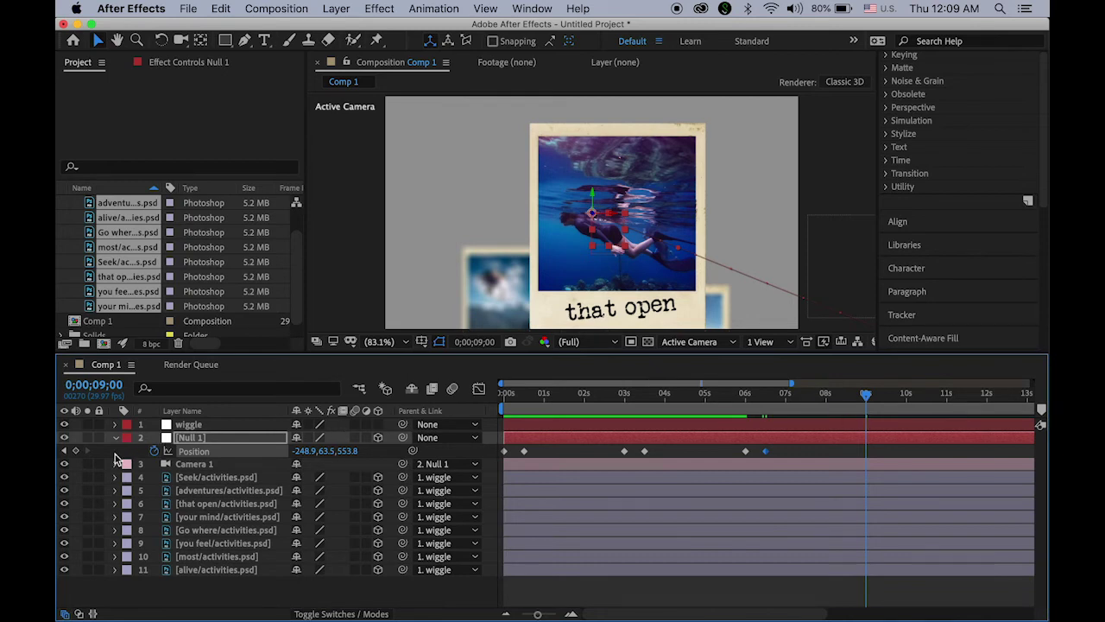
{"action": "left_click", "coordinate": [76, 452]}
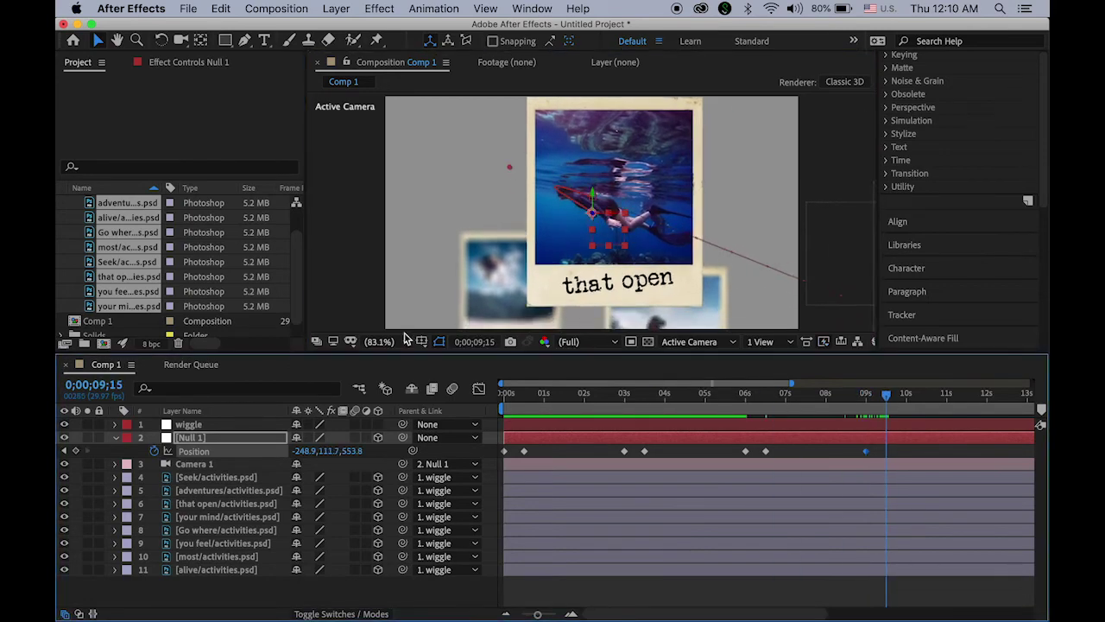
{"action": "left_click", "coordinate": [380, 341]}
Step: Return the playhead to 0;00;00;00 and play through the camera tour preview, then stop it
{"action": "left_click", "coordinate": [373, 207]}
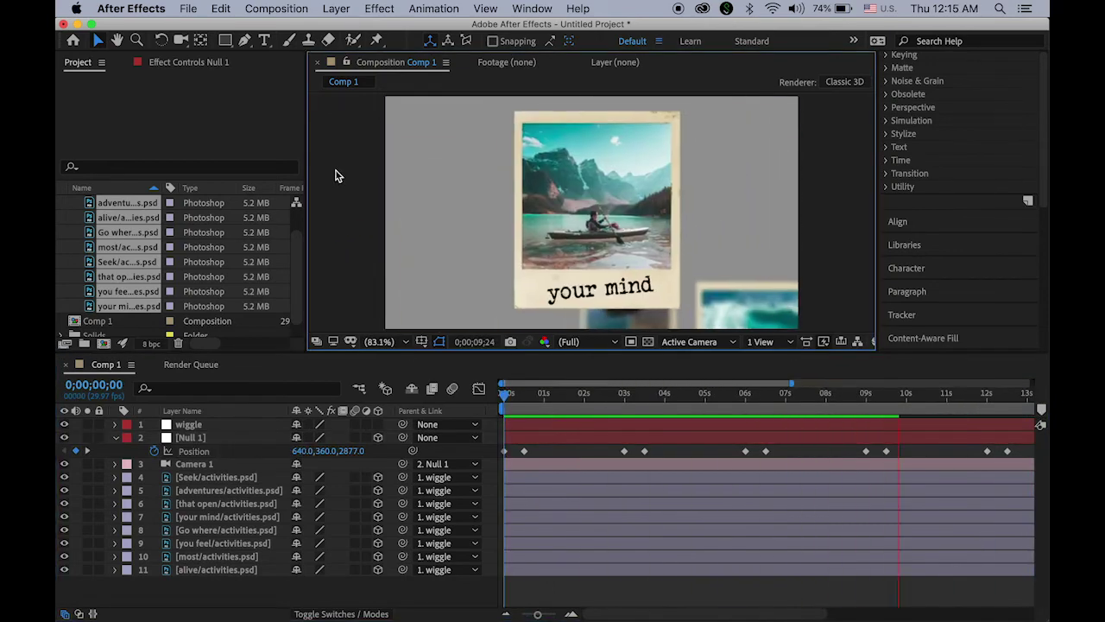
{"action": "key", "text": "space"}
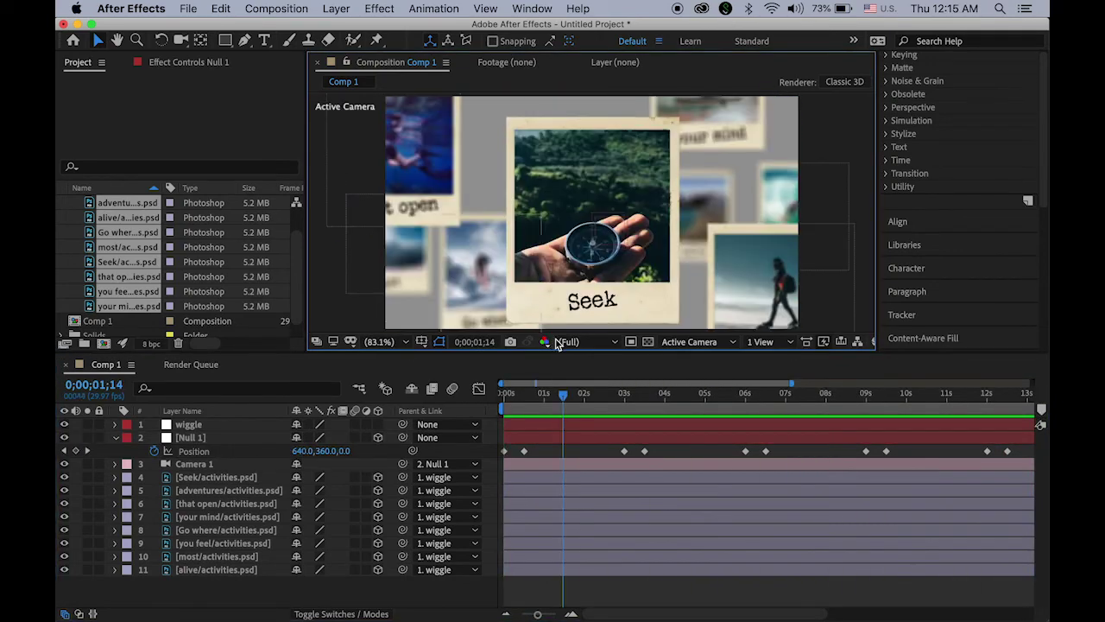
{"action": "left_click_drag", "start_coordinate": [563, 395], "coordinate": [504, 396]}
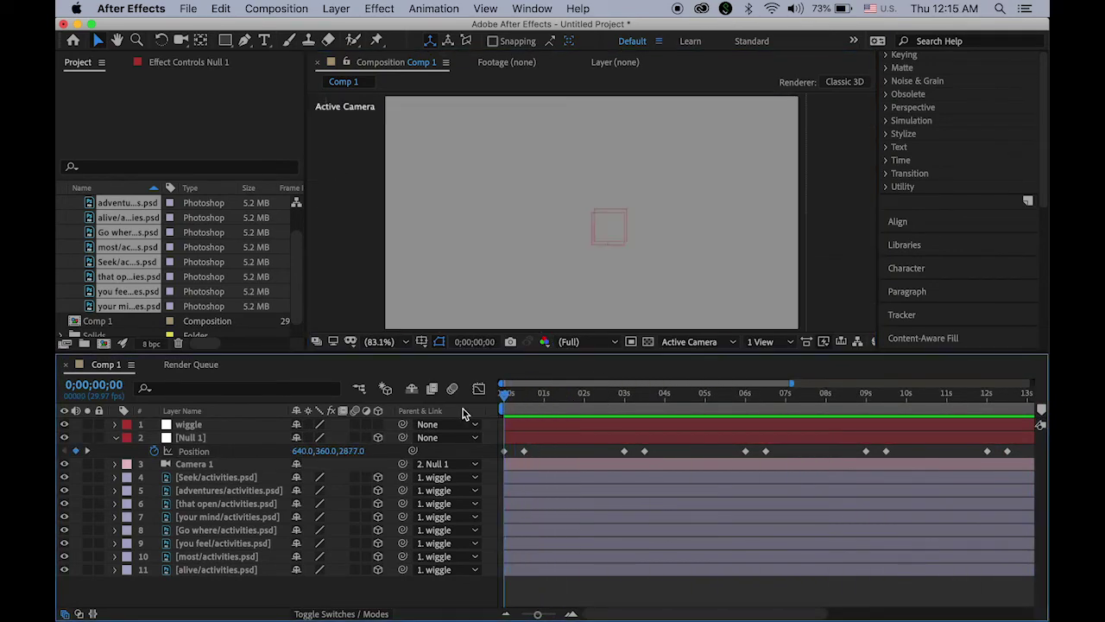
{"action": "left_click", "coordinate": [350, 252]}
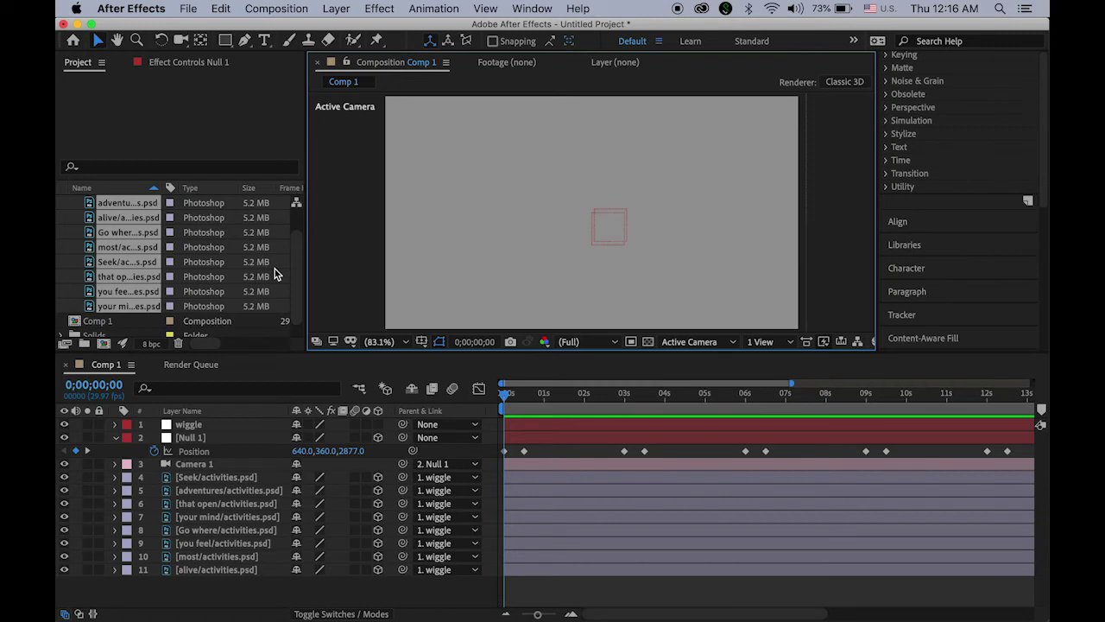
{"action": "key", "text": "space"}
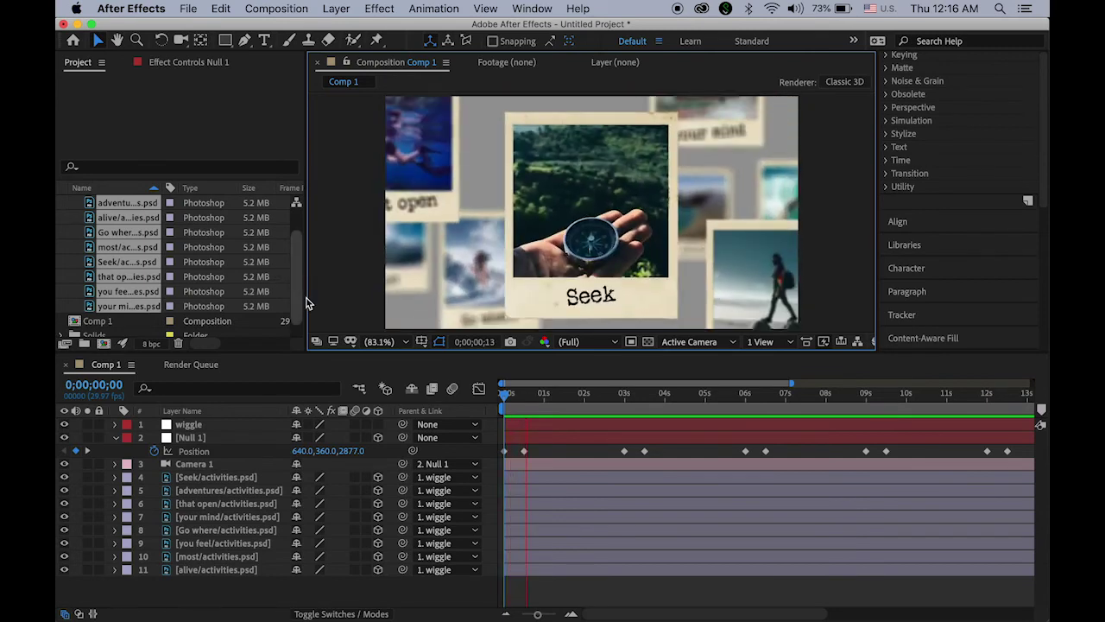
{"action": "key", "text": "space"}
Step: Collapse the activities Layers folder and import Grand-Canyon-Hiking-Trail-Map.jpg via File > Import > File
{"action": "left_click_drag", "start_coordinate": [583, 399], "coordinate": [471, 413]}
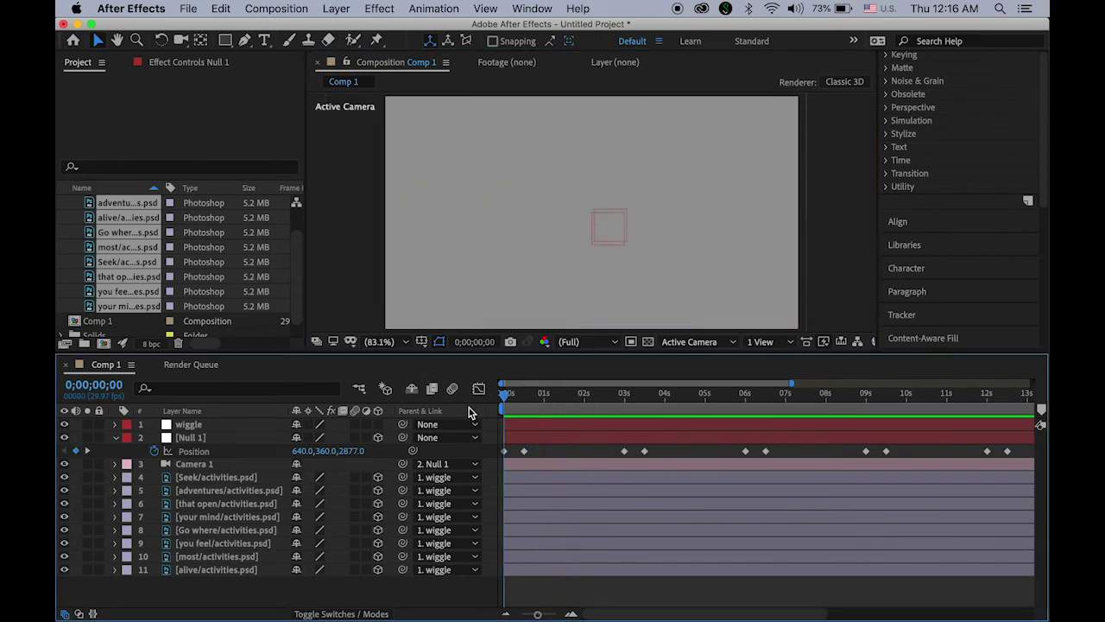
{"action": "scroll", "coordinate": [292, 246], "scroll_direction": "up", "scroll_amount": 2}
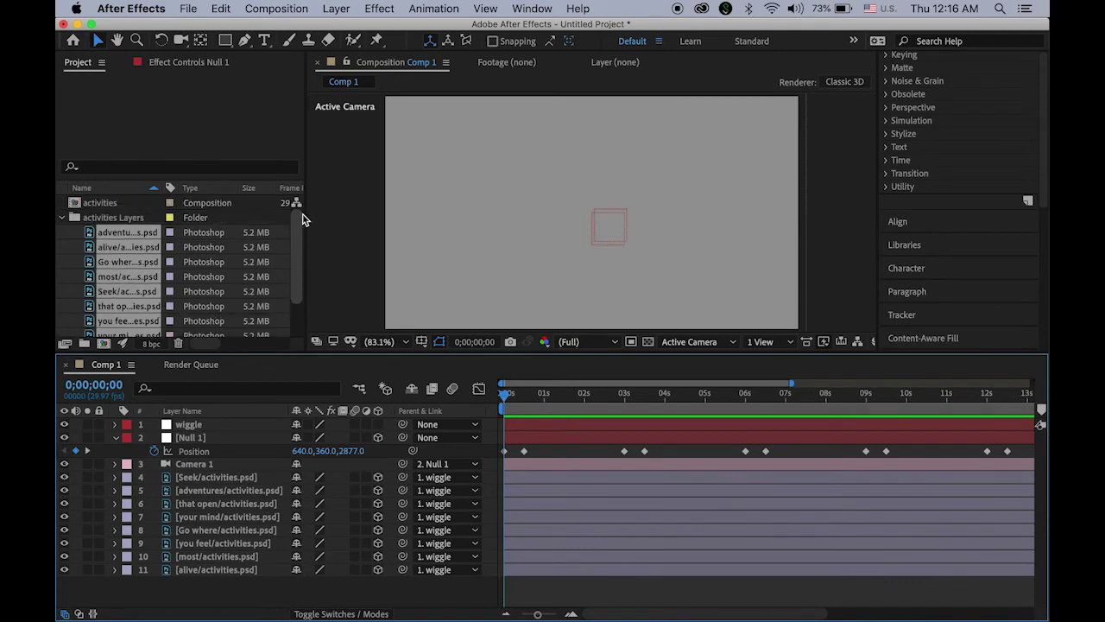
{"action": "left_click", "coordinate": [64, 218]}
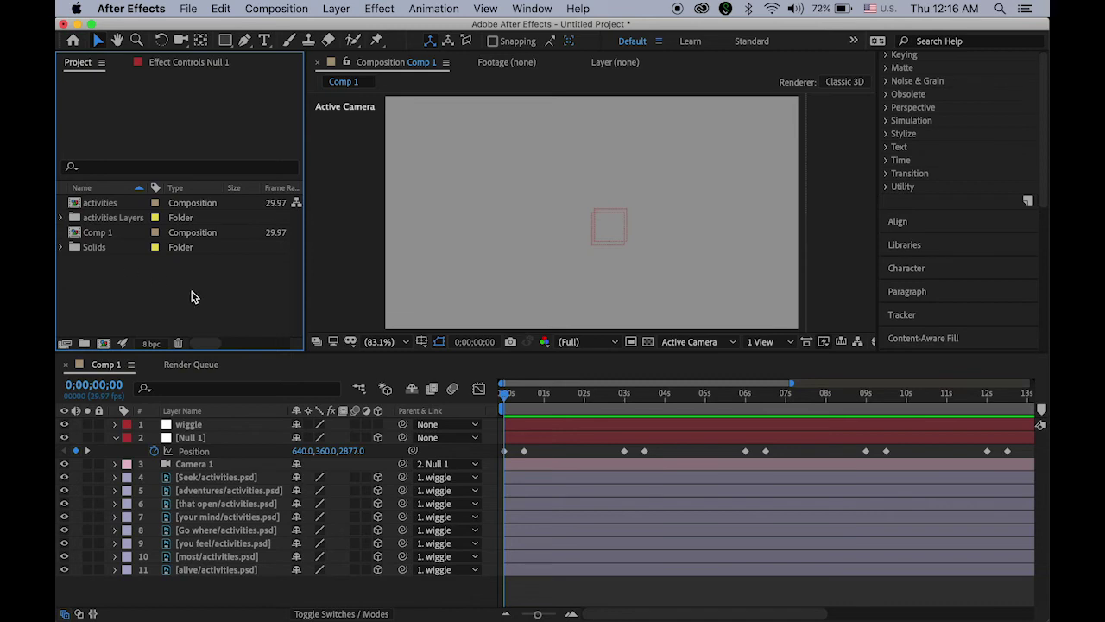
{"action": "left_click", "coordinate": [200, 7]}
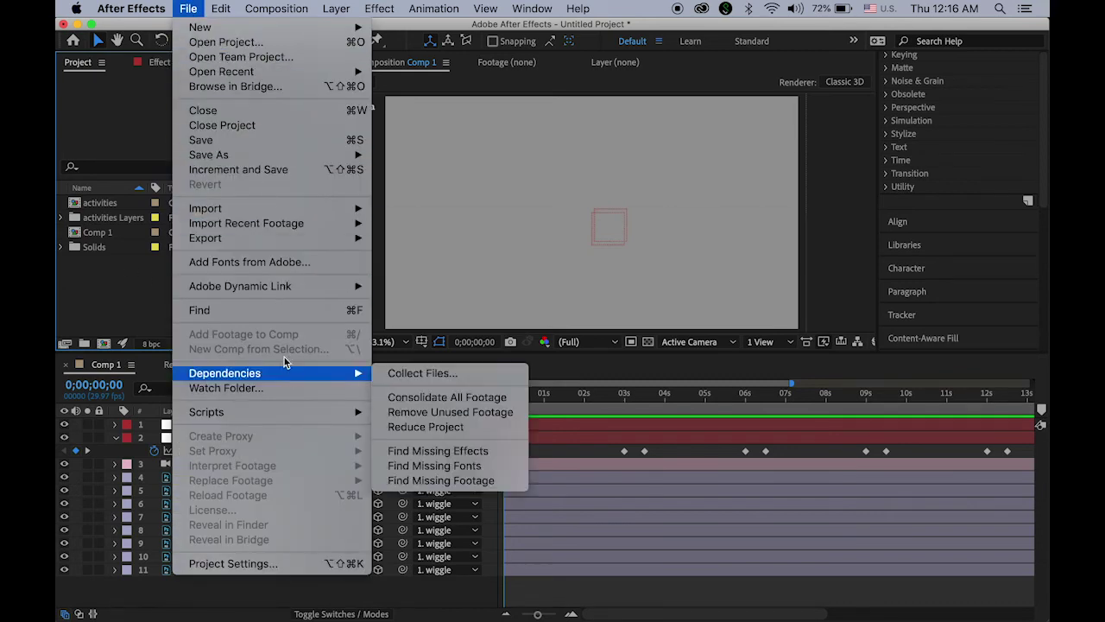
{"action": "mouse_move", "coordinate": [274, 210]}
{"action": "left_click", "coordinate": [398, 208]}
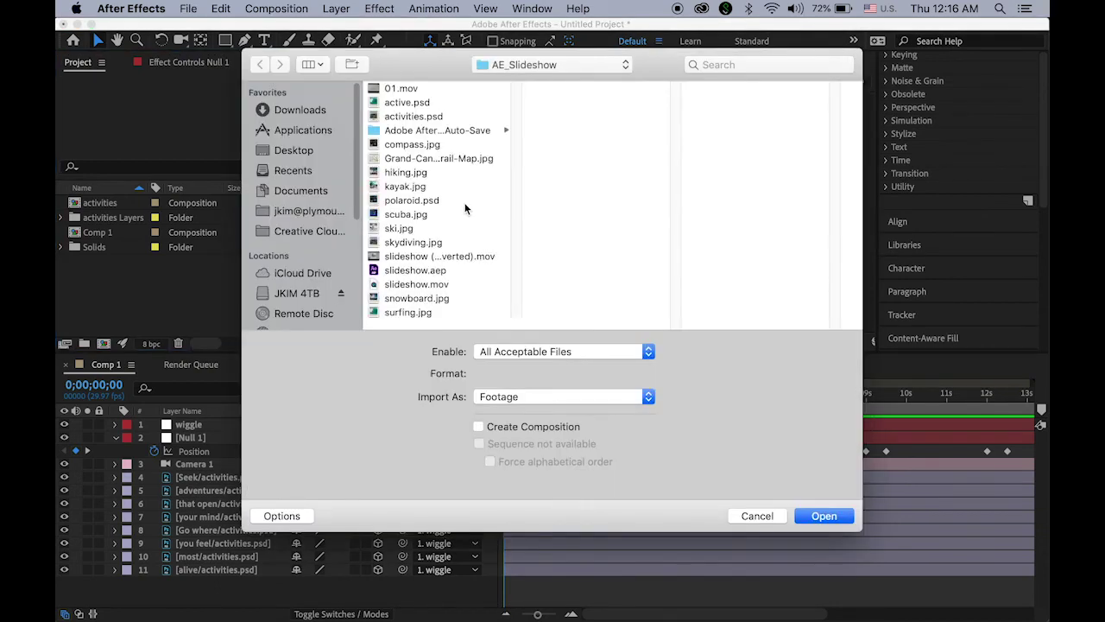
{"action": "left_click", "coordinate": [439, 160]}
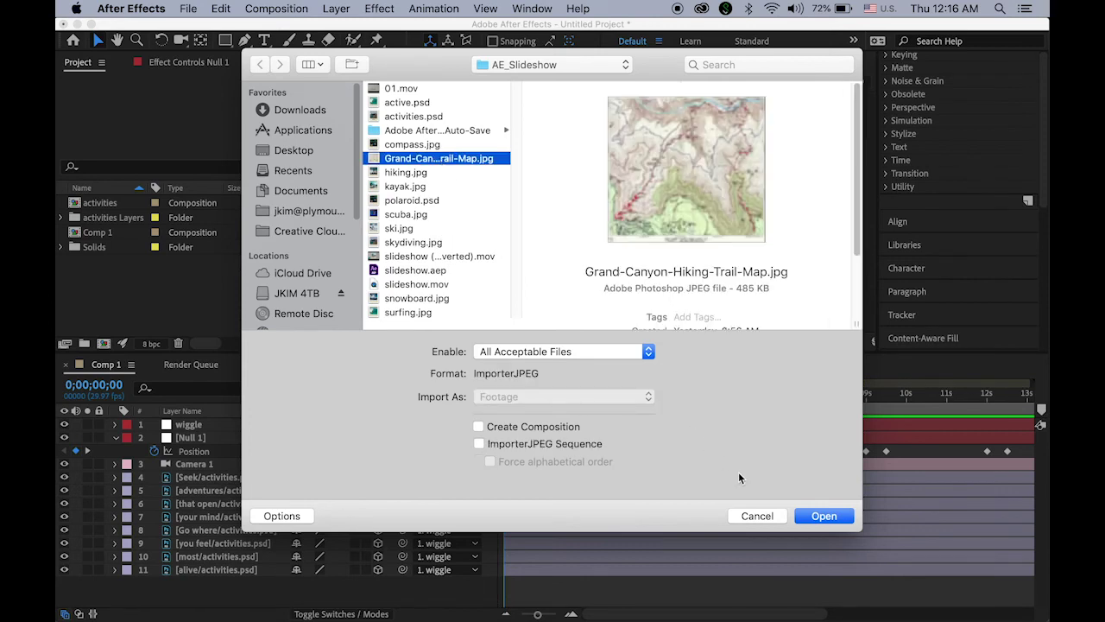
{"action": "left_click", "coordinate": [824, 516]}
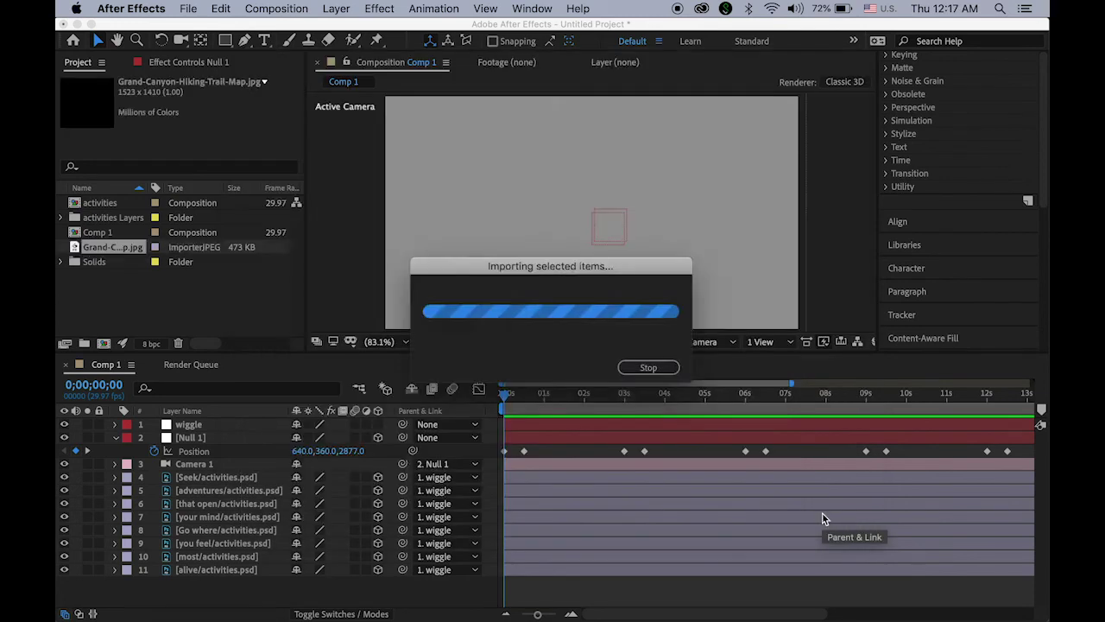
Step: Create a new HDV 720 29.97 composition named BG
{"action": "left_click", "coordinate": [103, 343]}
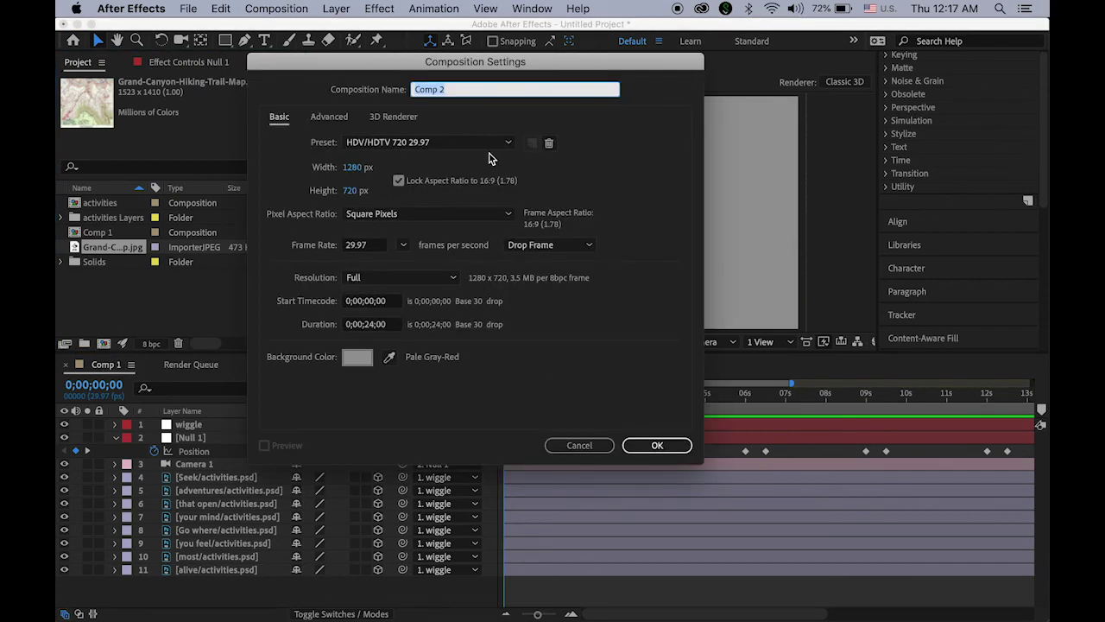
{"action": "type", "text": "BG"}
{"action": "left_click", "coordinate": [659, 444]}
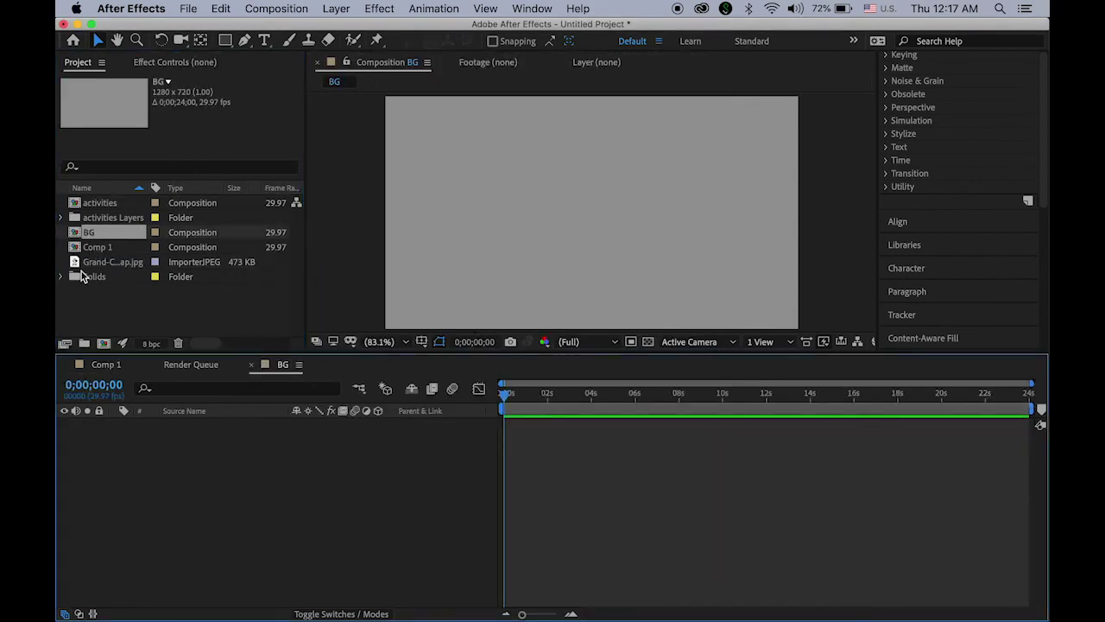
Step: Place the trail map image into BG, position it in the frame, and switch back to Comp 1
{"action": "left_click_drag", "start_coordinate": [76, 270], "coordinate": [611, 297]}
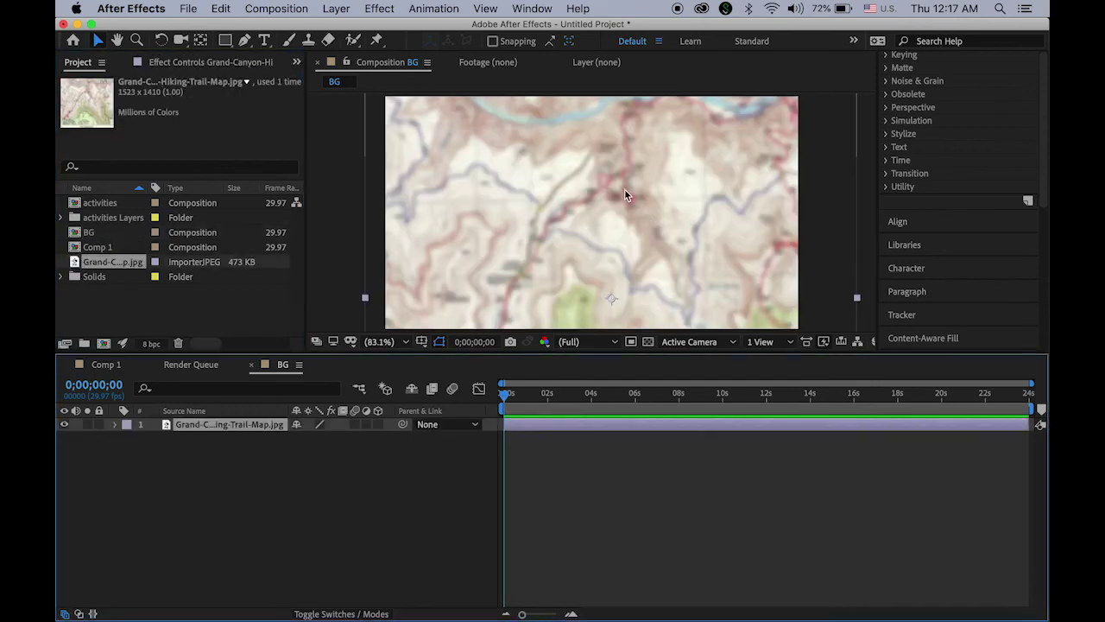
{"action": "mouse_move", "coordinate": [670, 198]}
{"action": "left_mouse_down"}
{"action": "mouse_move", "coordinate": [685, 244]}
{"action": "mouse_move", "coordinate": [670, 167]}
{"action": "mouse_move", "coordinate": [683, 244]}
{"action": "mouse_move", "coordinate": [676, 211]}
{"action": "left_mouse_up"}
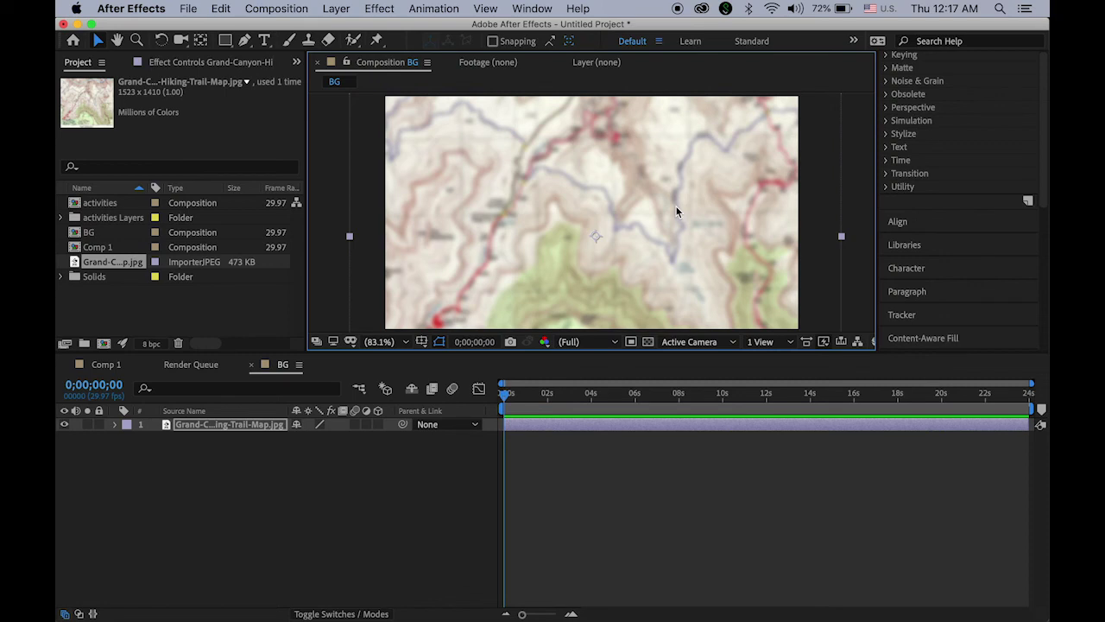
{"action": "left_click", "coordinate": [335, 214]}
{"action": "double_click", "coordinate": [75, 249]}
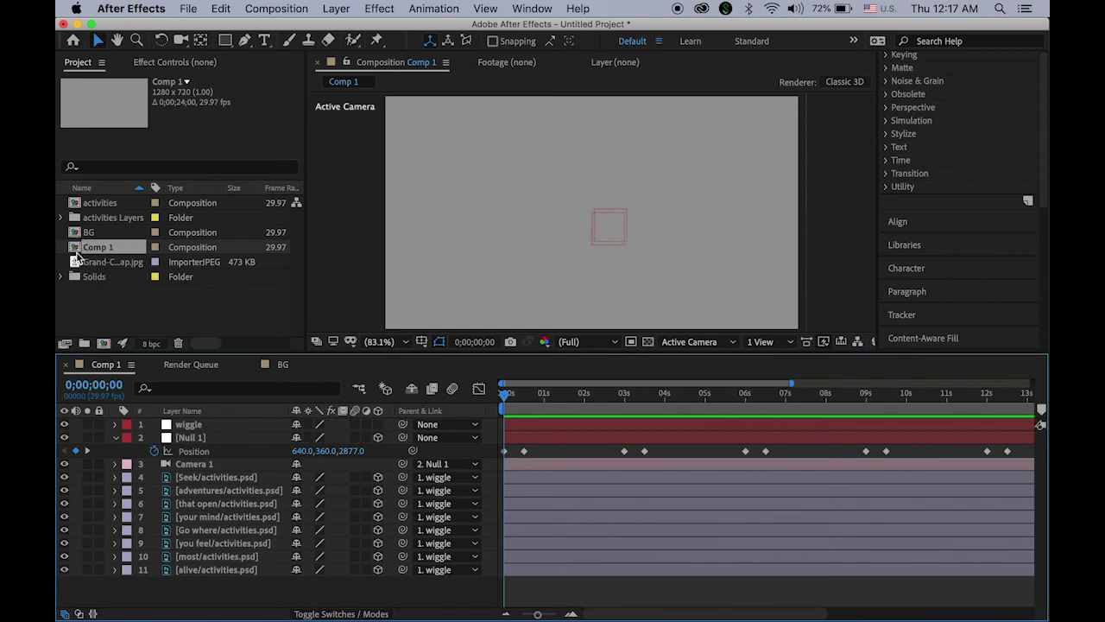
Step: Add the BG composition as the bottom layer of Comp 1's timeline
{"action": "left_click", "coordinate": [75, 236]}
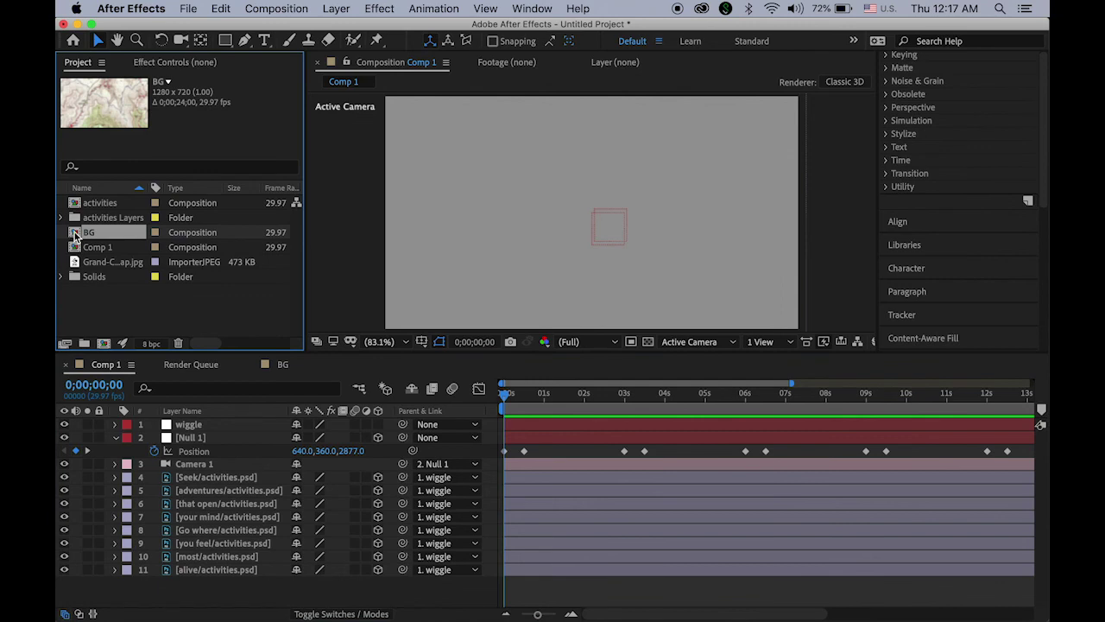
{"action": "left_click_drag", "start_coordinate": [76, 235], "coordinate": [145, 583]}
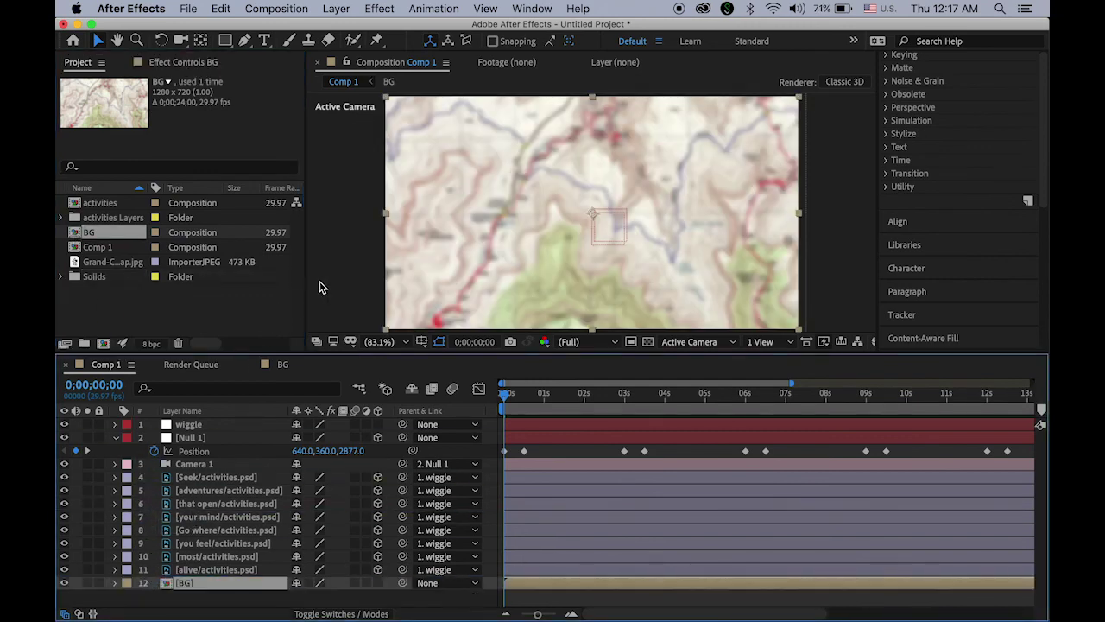
{"action": "left_click", "coordinate": [338, 280]}
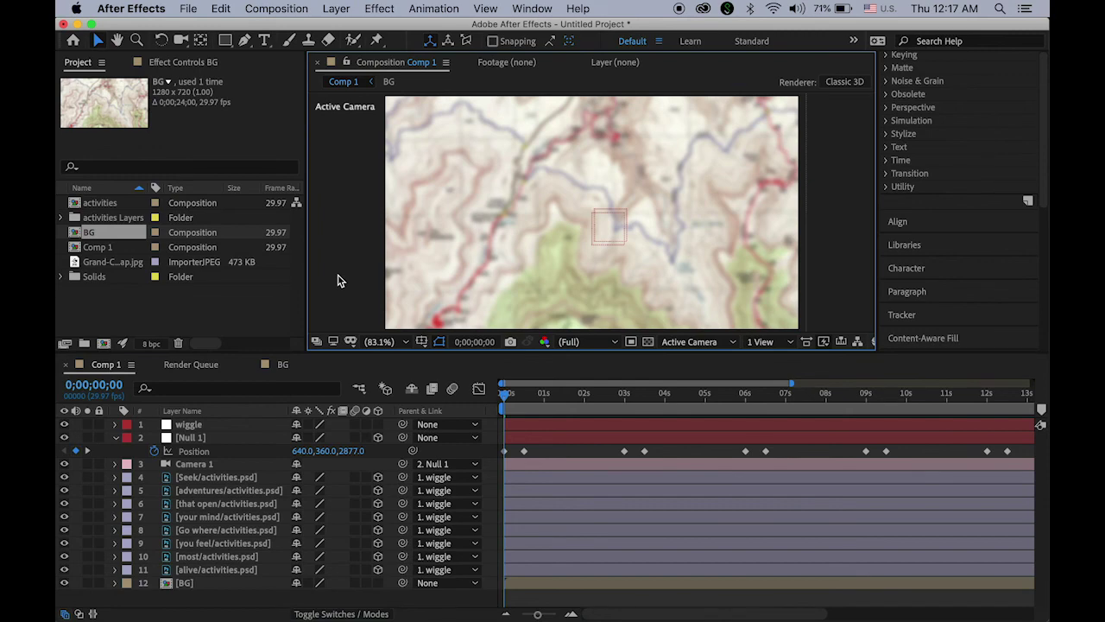
Step: Preview Comp 1 from the start with the polaroids over the map background
{"action": "key", "text": "space"}
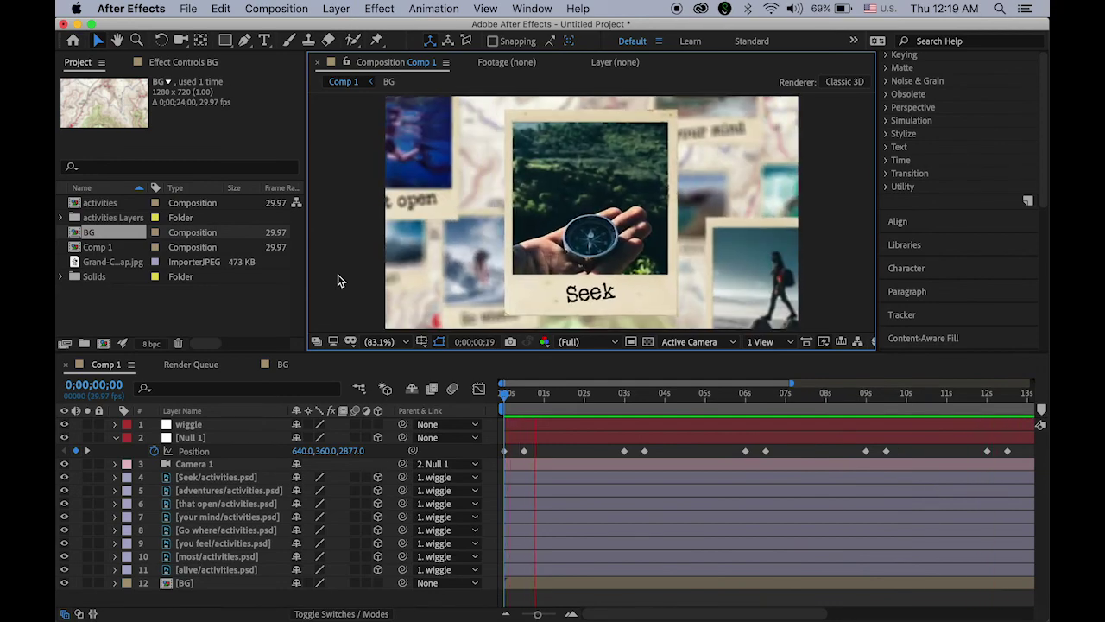
{"action": "key", "text": "space"}
{"action": "left_click_drag", "start_coordinate": [544, 395], "coordinate": [458, 415]}
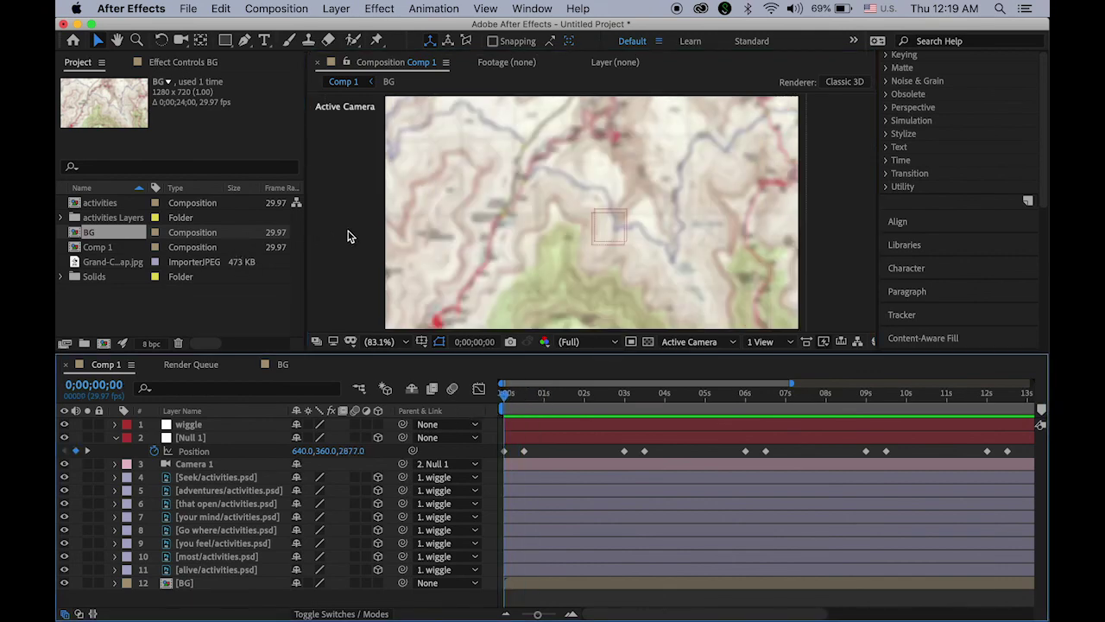
{"action": "key", "text": "space"}
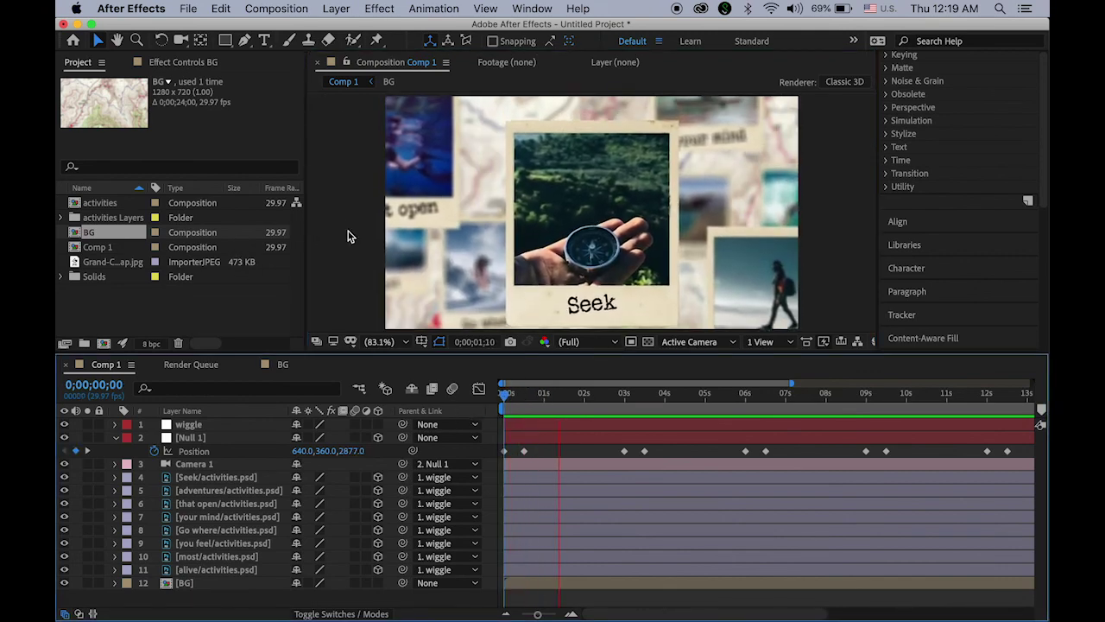